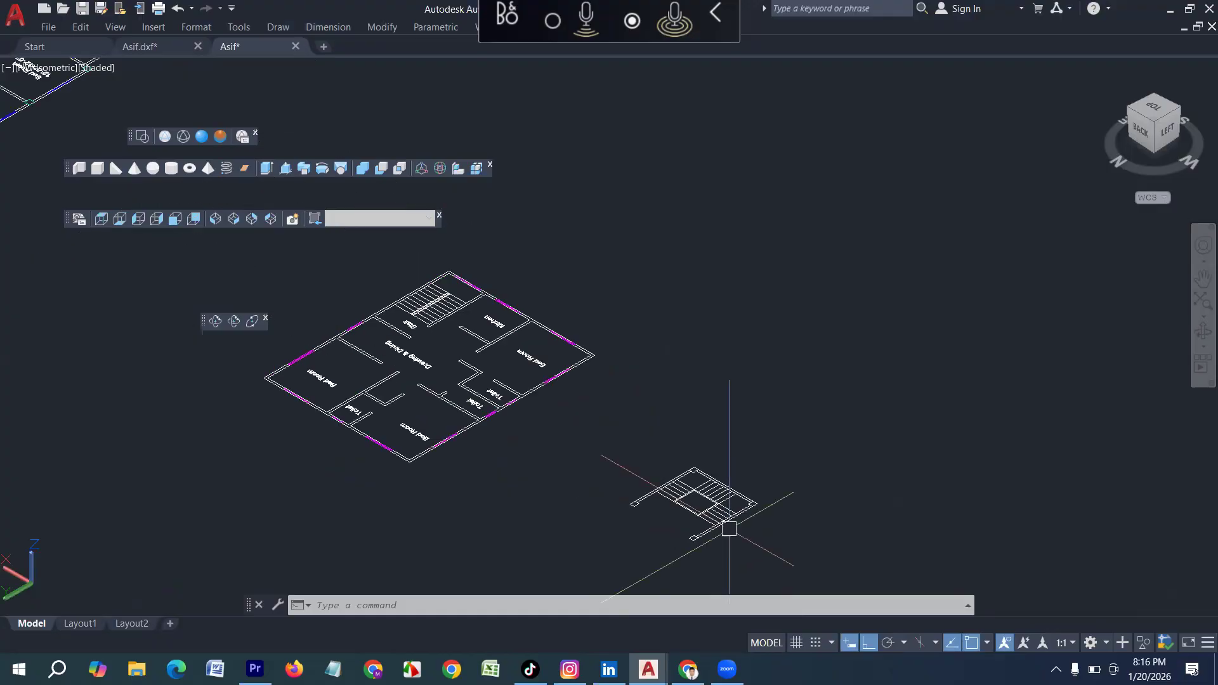
Create a 6-inch-high box over the first tread of the stair flight beside the Kitchen wall in the plan
{"action": "scroll", "coordinate": [349, 253], "scroll_direction": "up", "scroll_amount": 6}
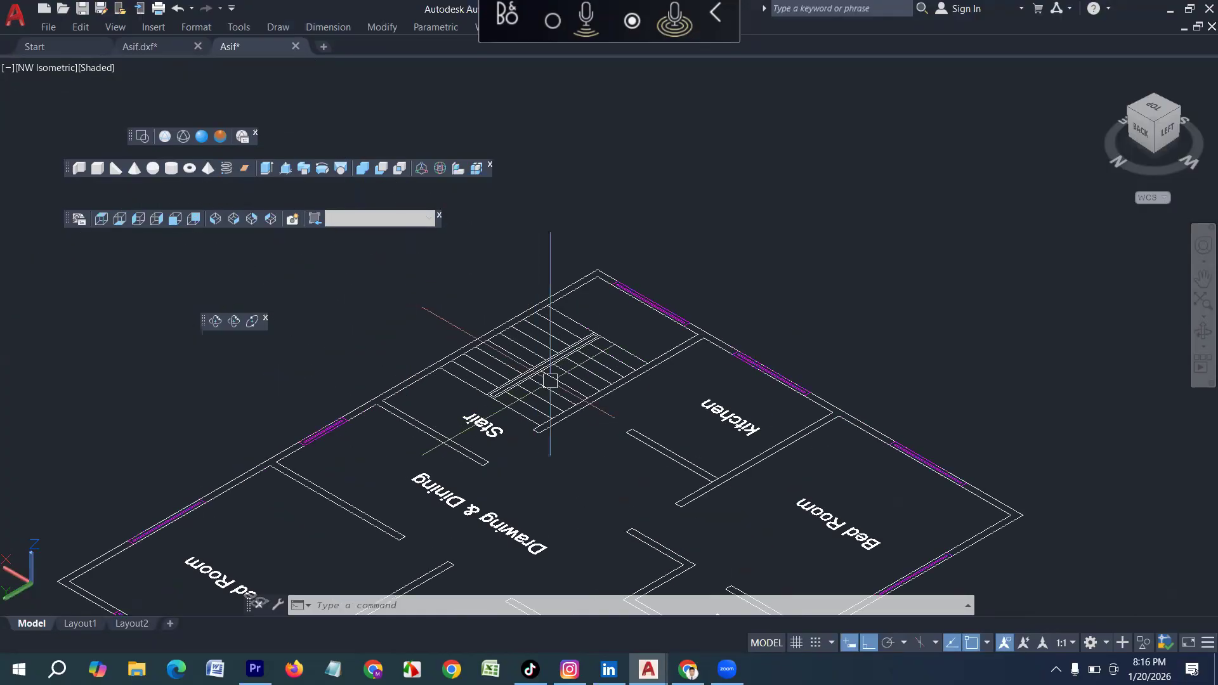
{"action": "scroll", "coordinate": [550, 381], "scroll_direction": "up", "scroll_amount": 4}
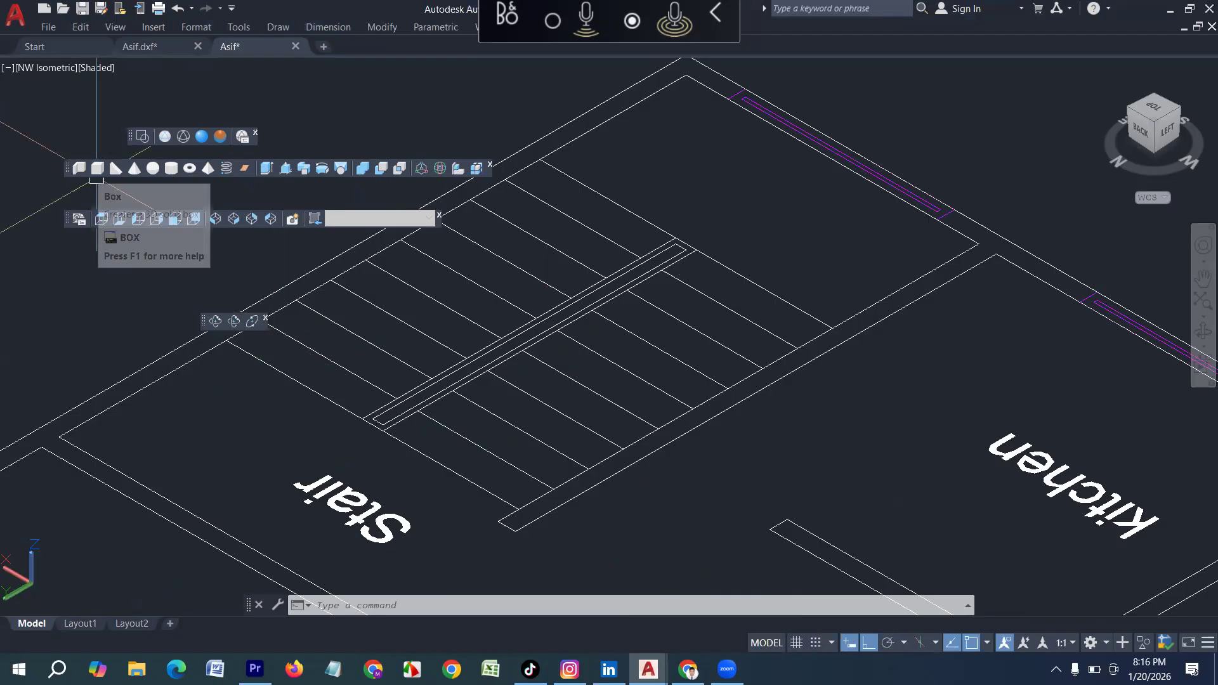
{"action": "left_click", "coordinate": [97, 168]}
{"action": "scroll", "coordinate": [433, 439], "scroll_direction": "up", "scroll_amount": 2}
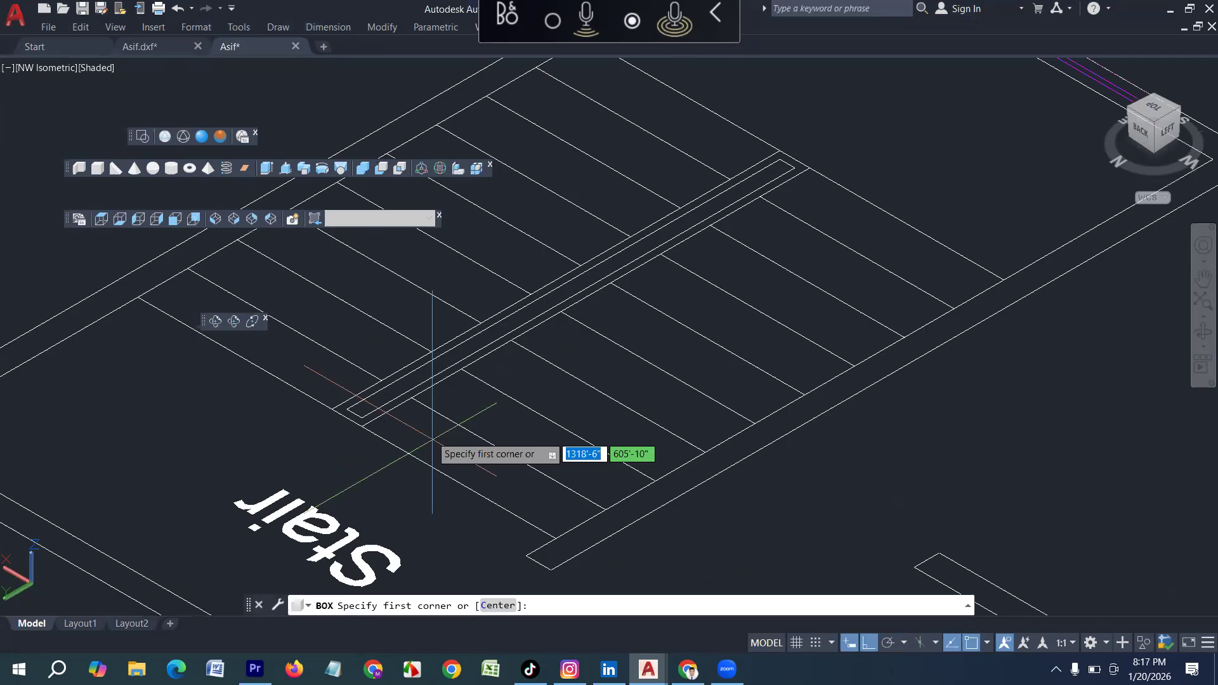
{"action": "left_click", "coordinate": [412, 398]}
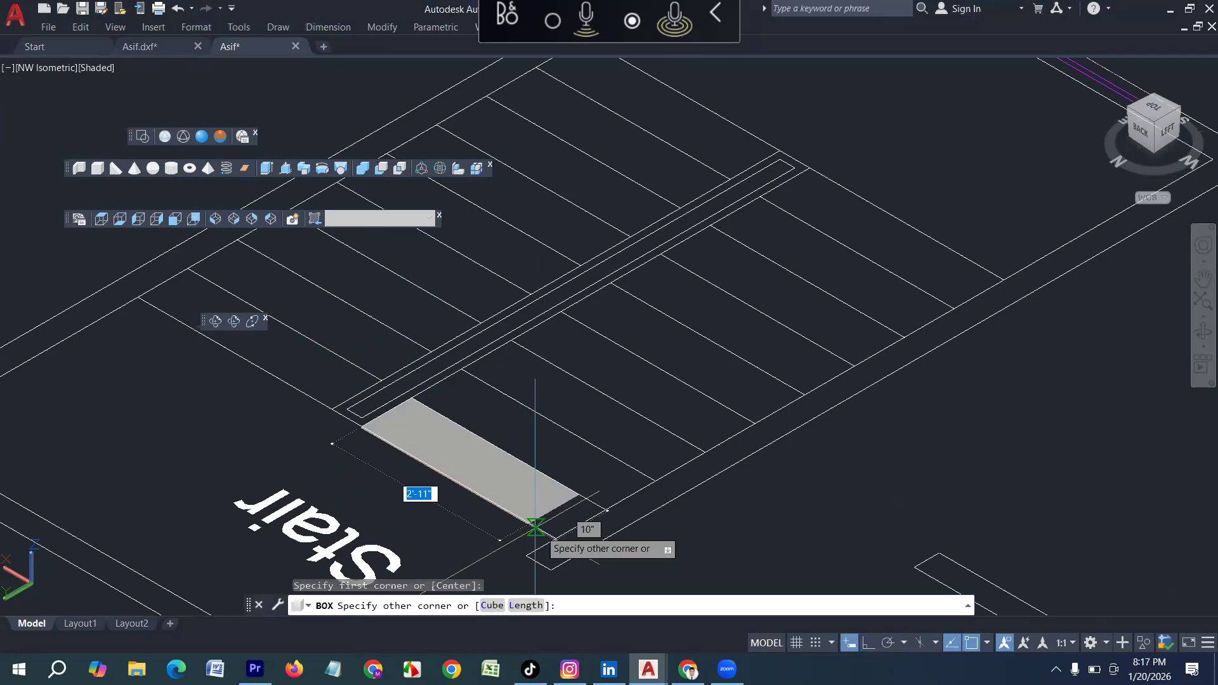
{"action": "left_click", "coordinate": [555, 538]}
{"action": "type", "text": "6"}
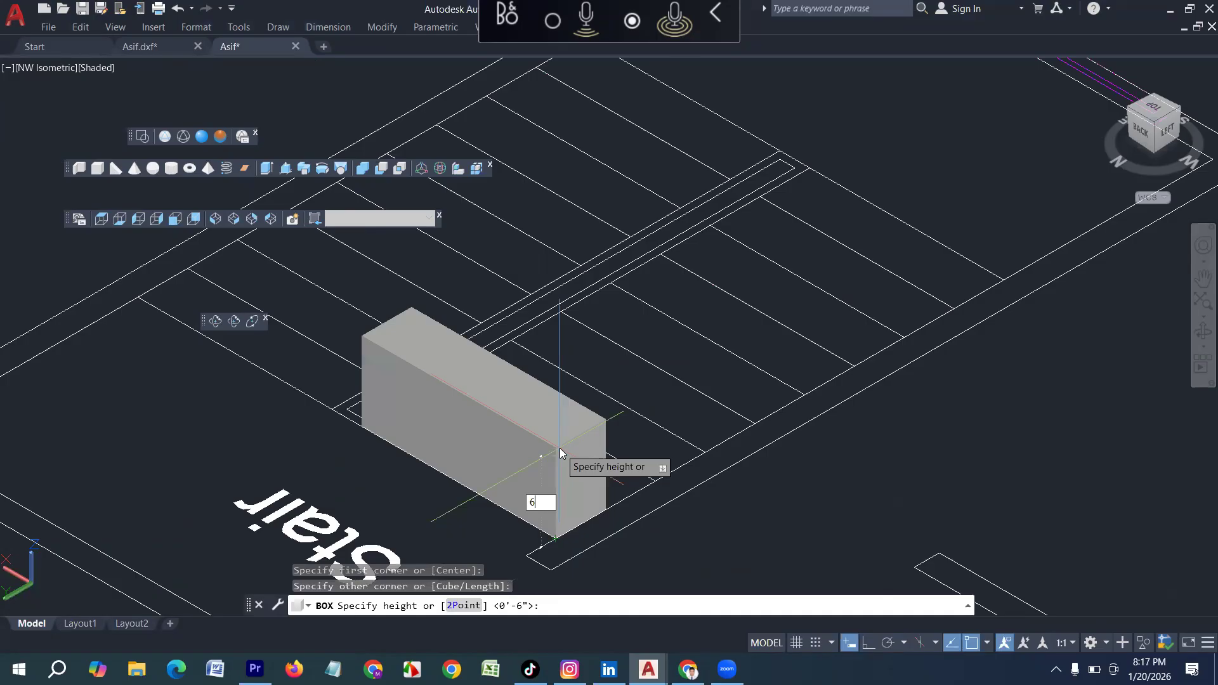
{"action": "key", "text": "Return"}
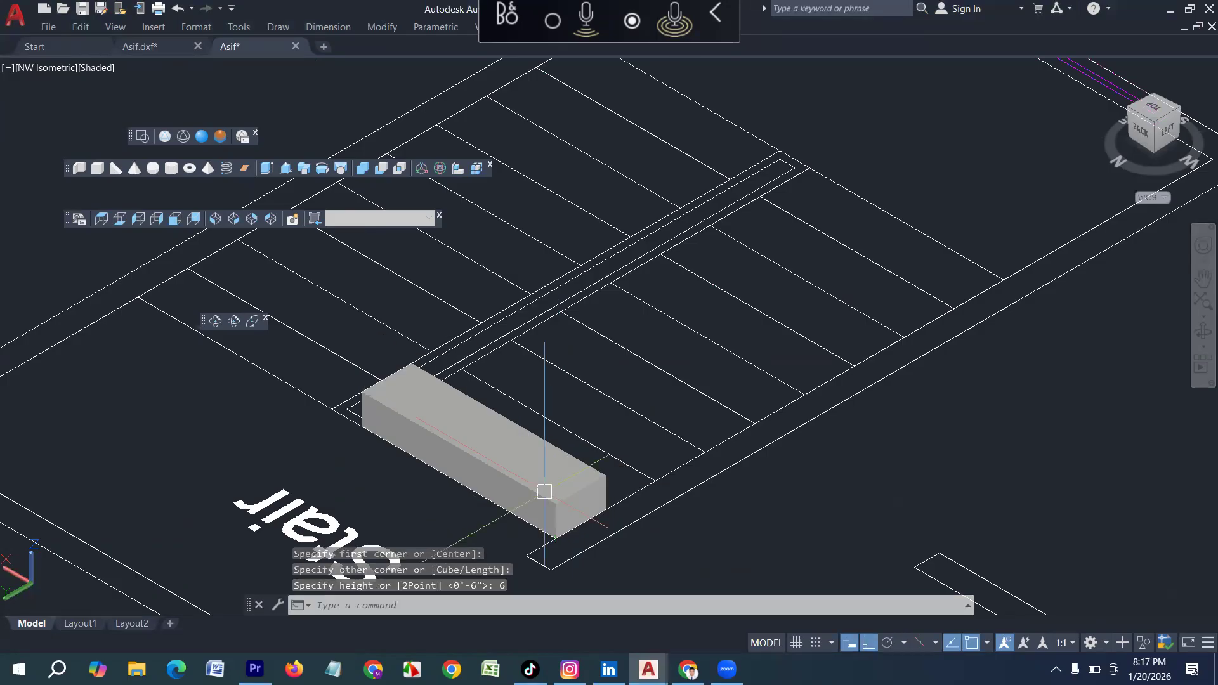
{"action": "left_click", "coordinate": [545, 491]}
{"action": "scroll", "coordinate": [544, 491], "scroll_direction": "up", "scroll_amount": 2}
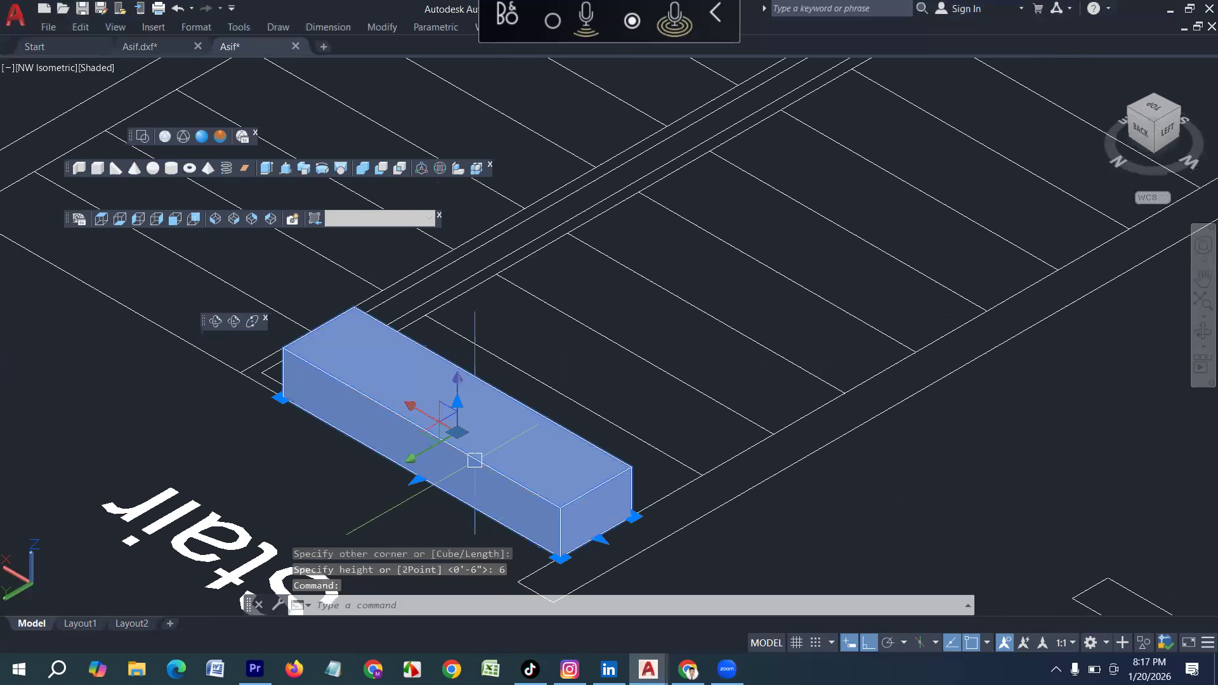
{"action": "scroll", "coordinate": [474, 460], "scroll_direction": "down", "scroll_amount": 4}
{"action": "key", "text": "Escape"}
Copy the tread box by its lower front corner onto the next three treads, each stacked one riser higher
{"action": "scroll", "coordinate": [610, 456], "scroll_direction": "up", "scroll_amount": 2}
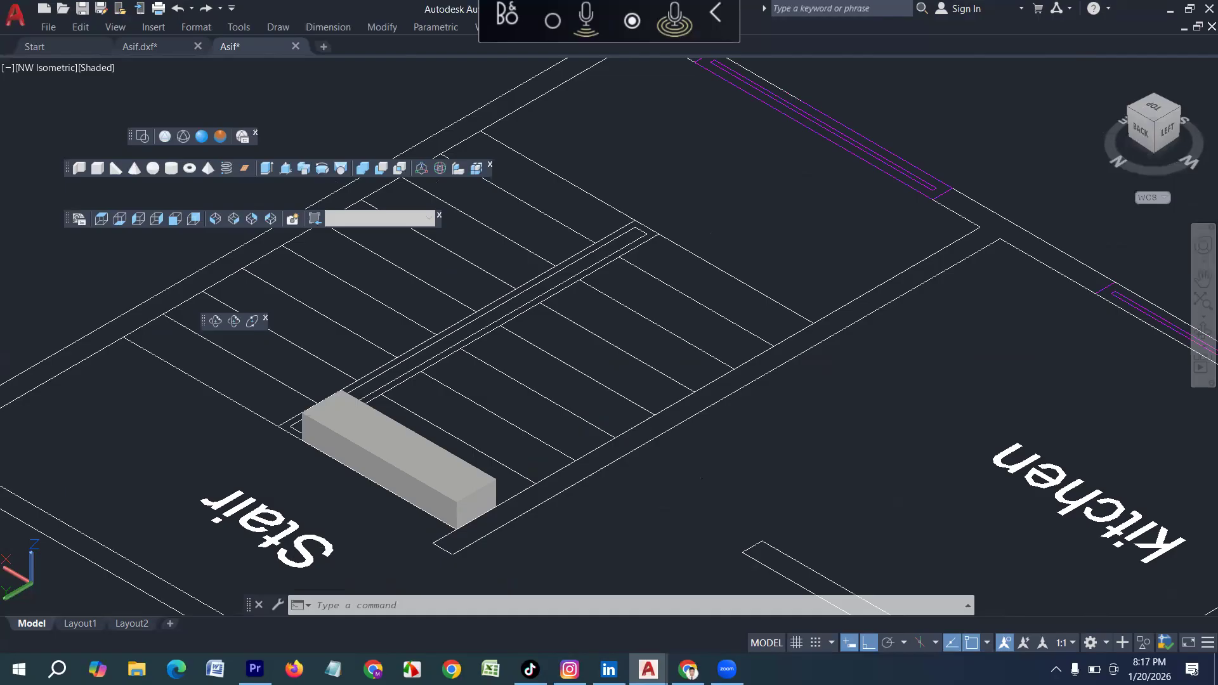
{"action": "left_click", "coordinate": [497, 525]}
{"action": "type", "text": "Cp"}
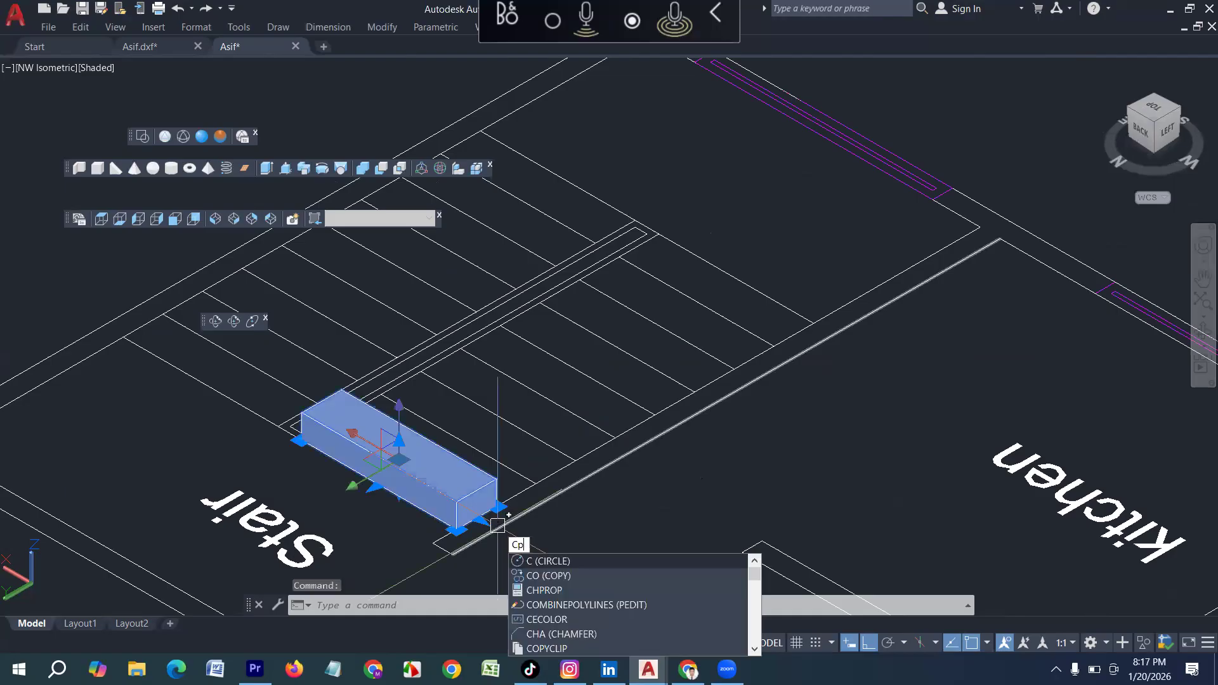
{"action": "key", "text": "Return"}
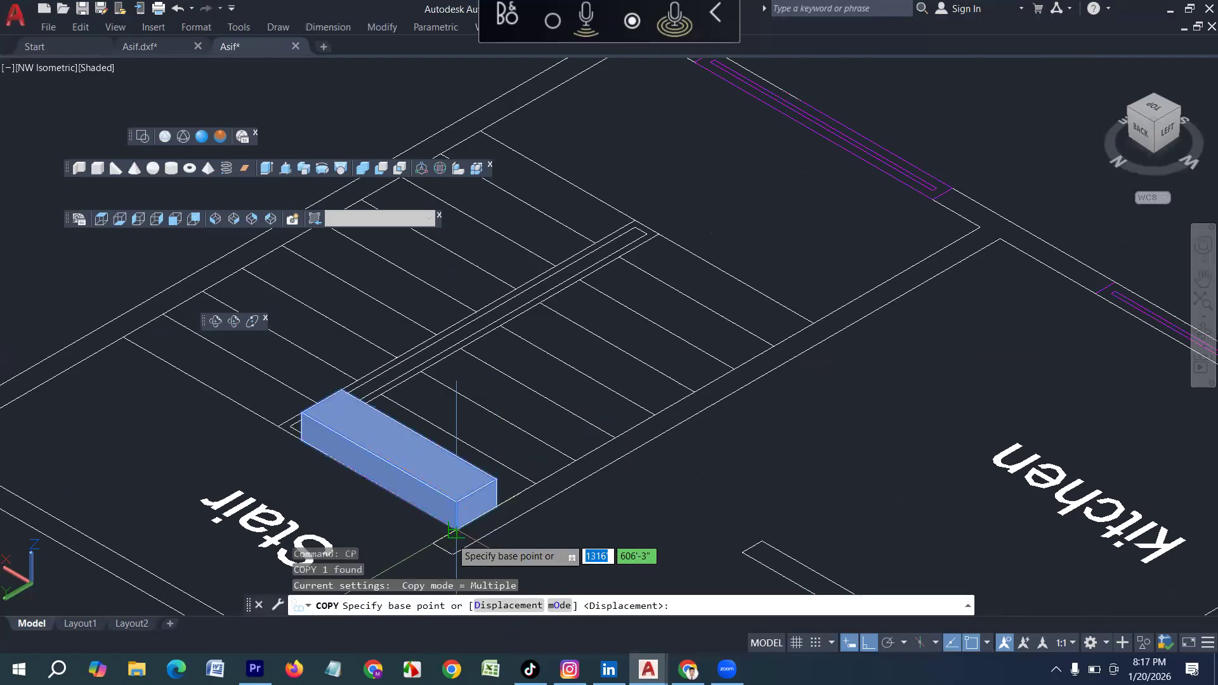
{"action": "left_click", "coordinate": [454, 532]}
{"action": "scroll", "coordinate": [501, 464], "scroll_direction": "up", "scroll_amount": 1}
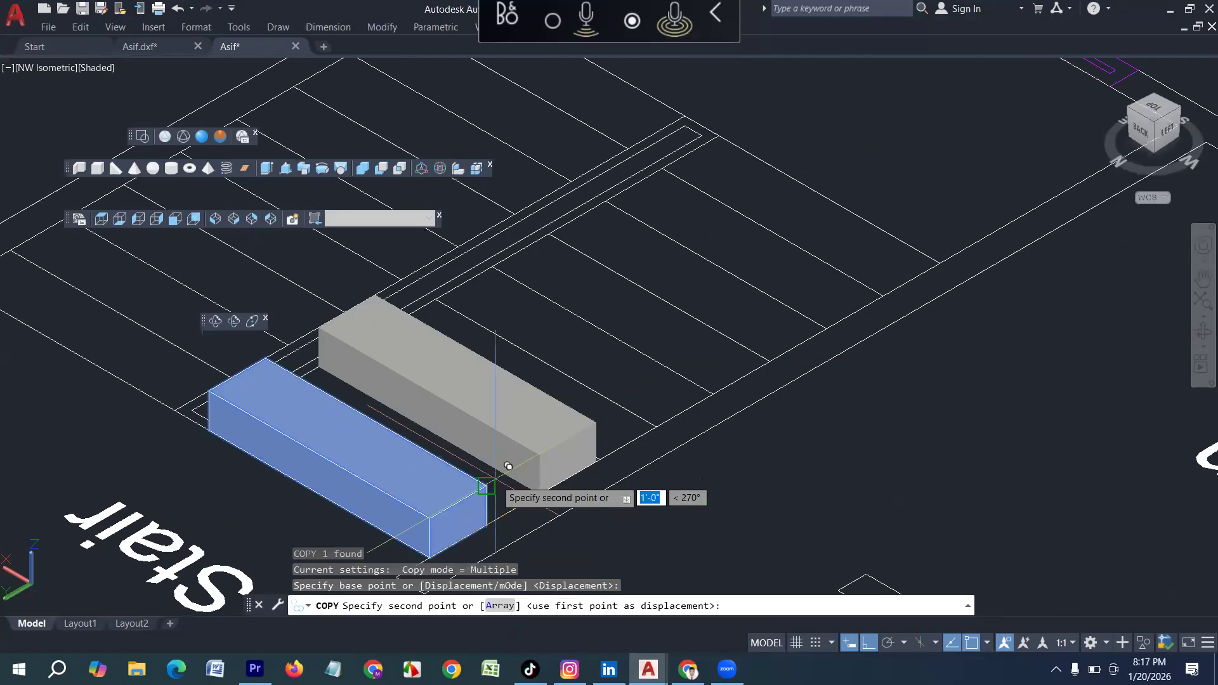
{"action": "left_click", "coordinate": [510, 438]}
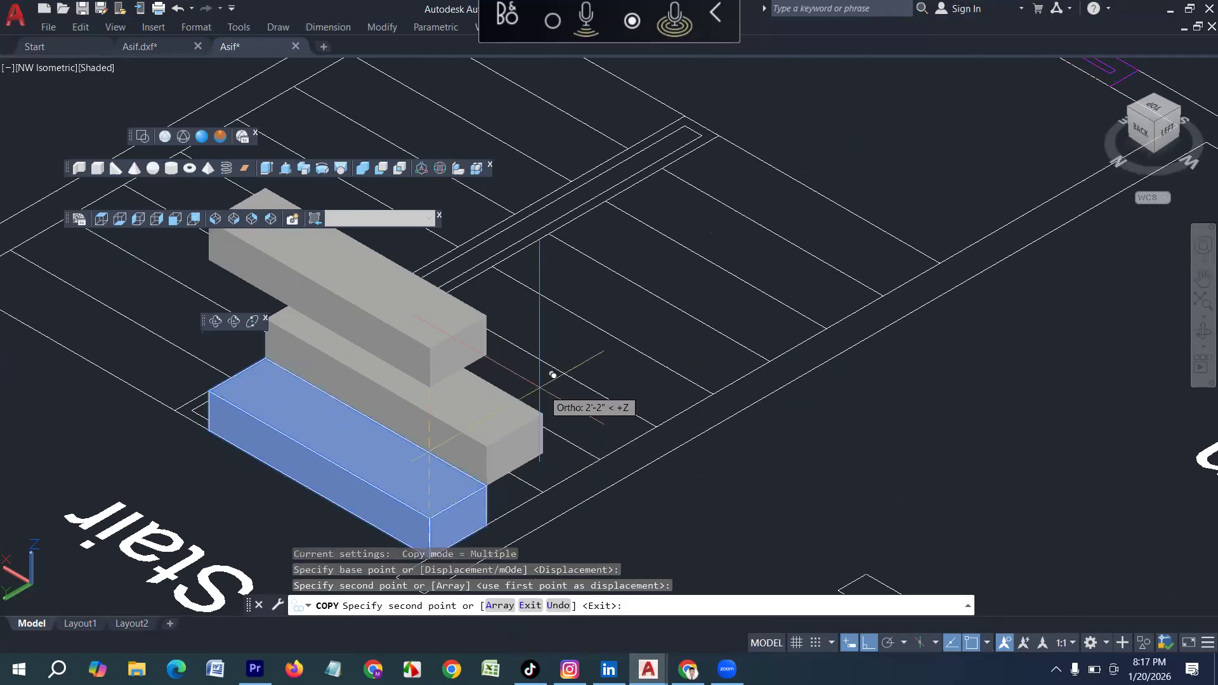
{"action": "left_click", "coordinate": [555, 396]}
{"action": "scroll", "coordinate": [557, 447], "scroll_direction": "down", "scroll_amount": 2}
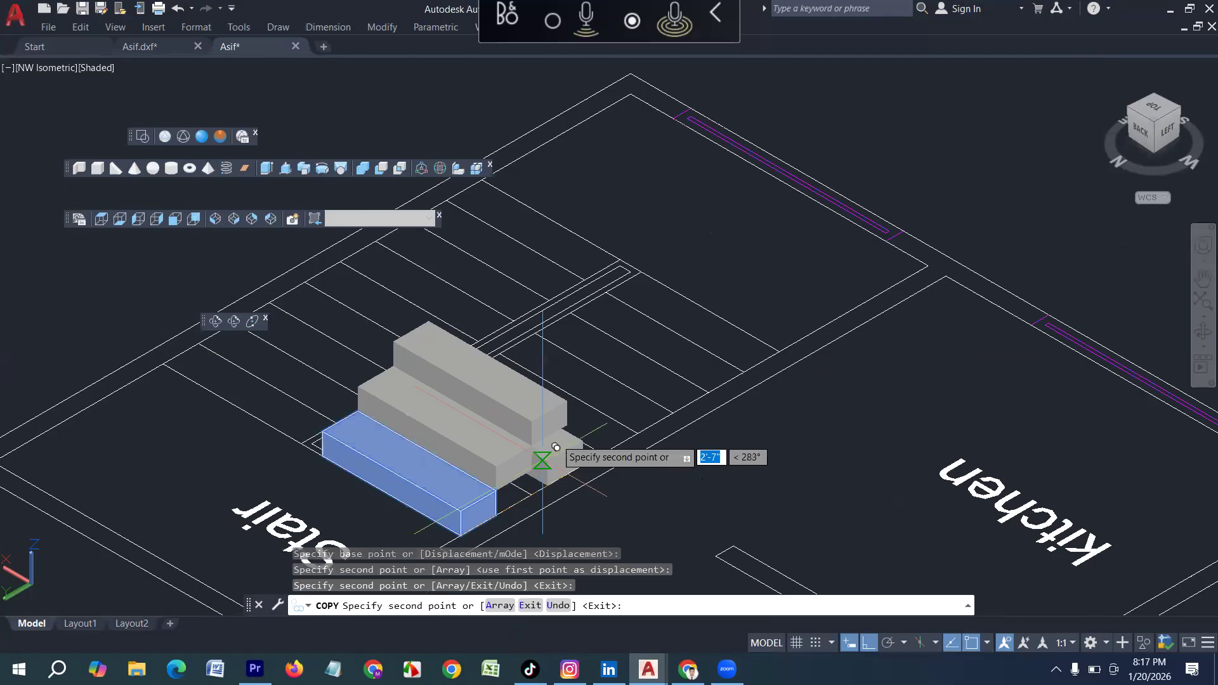
{"action": "scroll", "coordinate": [556, 447], "scroll_direction": "up", "scroll_amount": 2}
{"action": "left_click", "coordinate": [566, 396]}
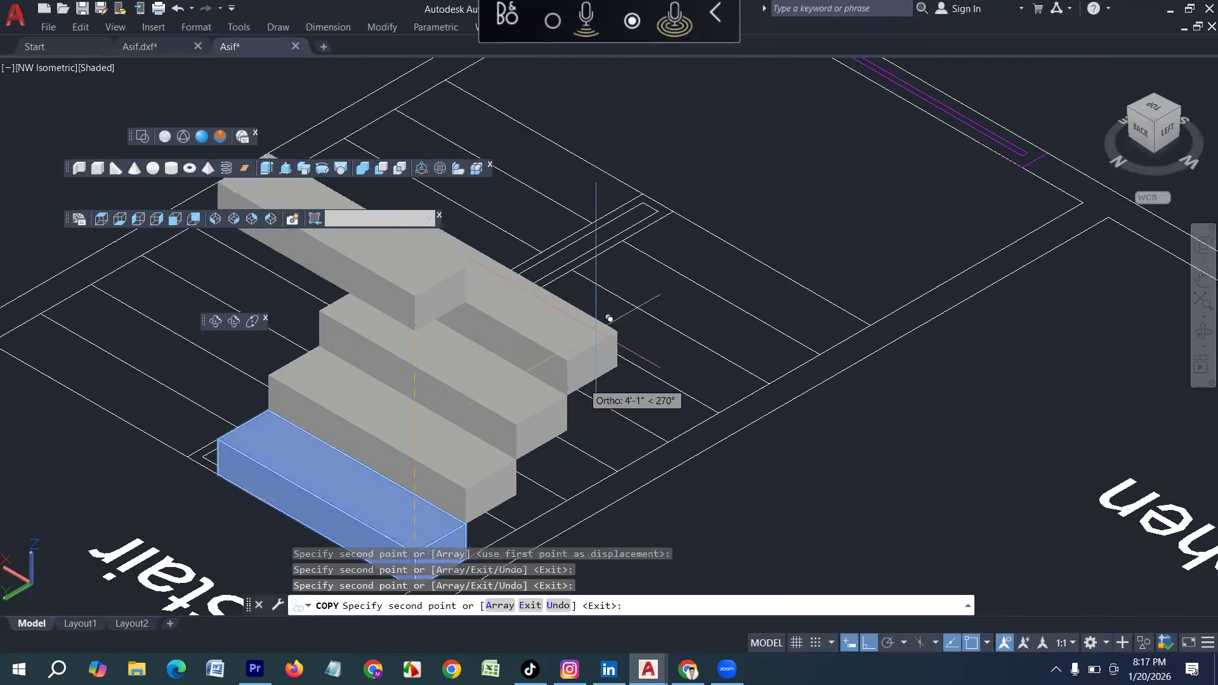
Turn Ortho off and continue copying the tread box upward until all nine treads of the flight are filled
{"action": "key", "text": "F8"}
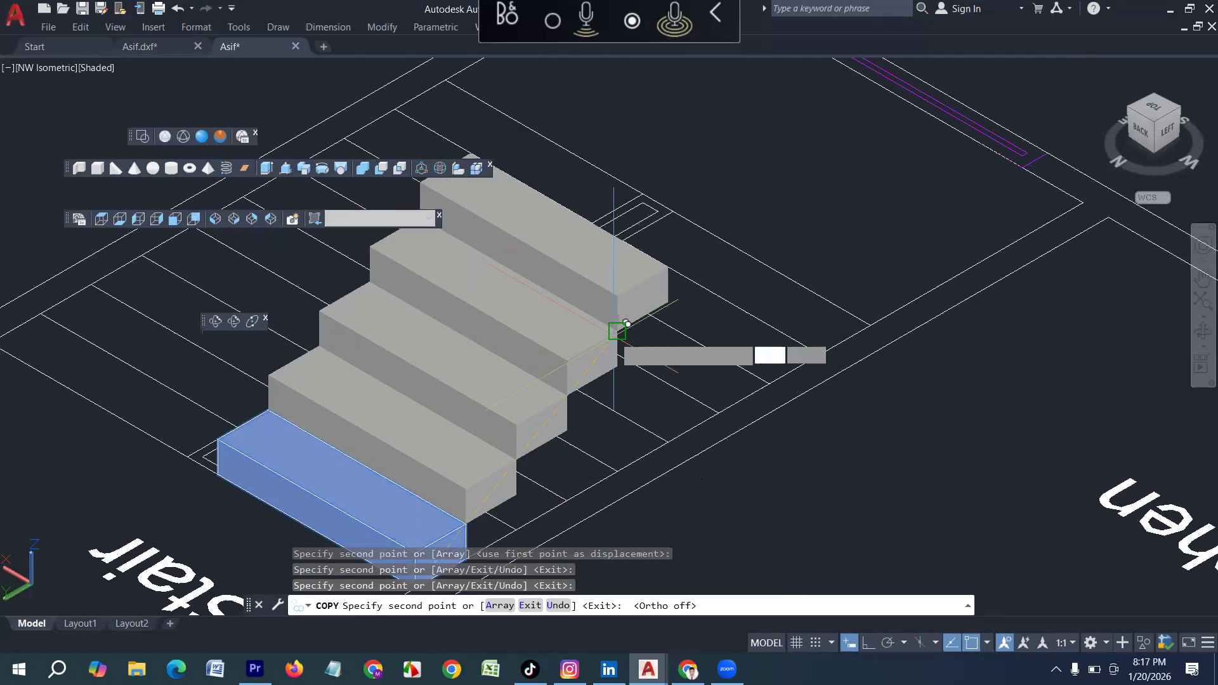
{"action": "scroll", "coordinate": [627, 324], "scroll_direction": "down", "scroll_amount": 2}
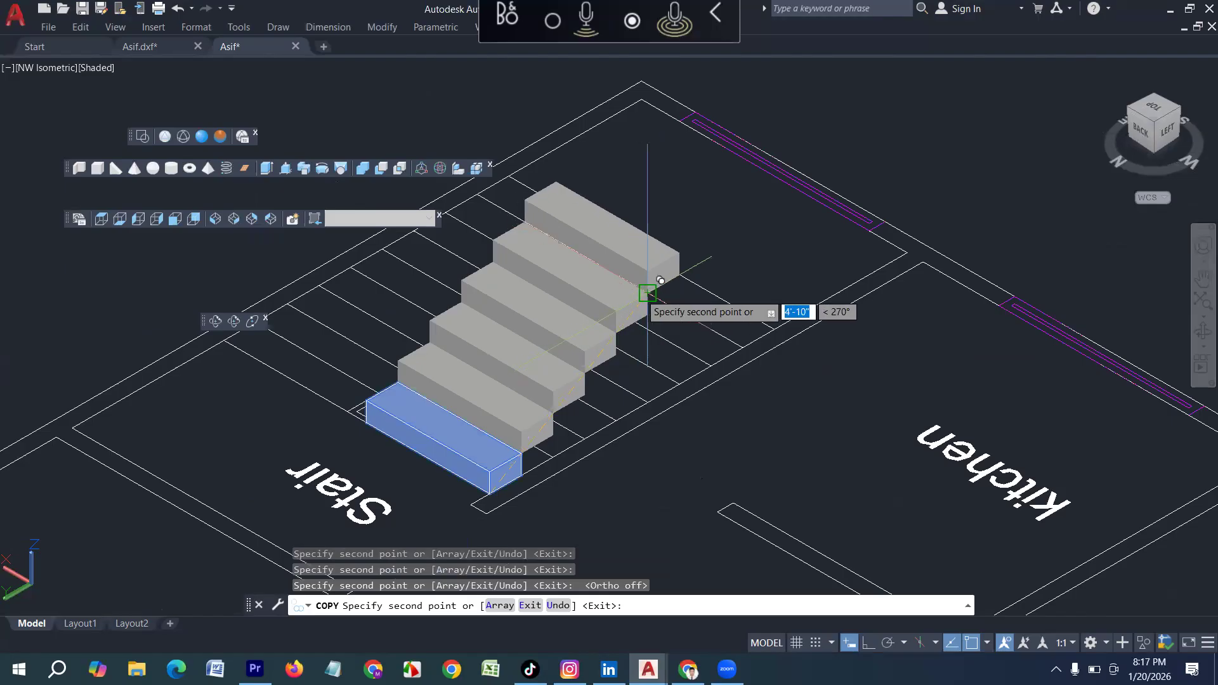
{"action": "left_click", "coordinate": [659, 279]}
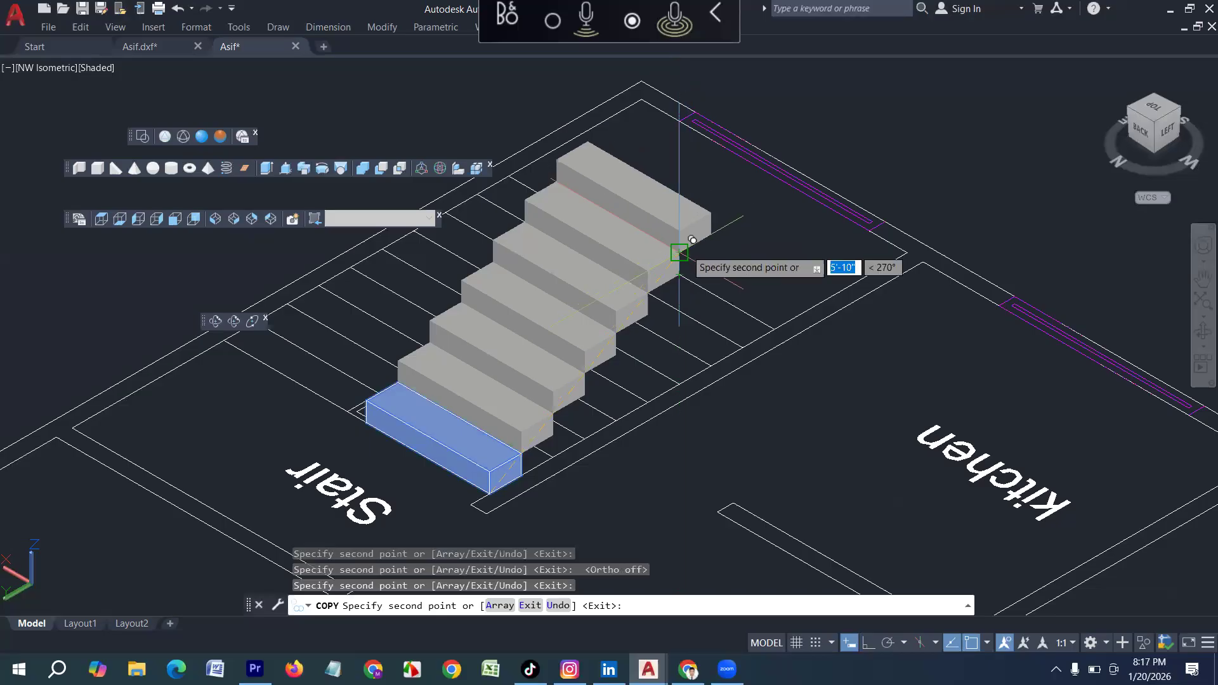
{"action": "left_click", "coordinate": [679, 252]}
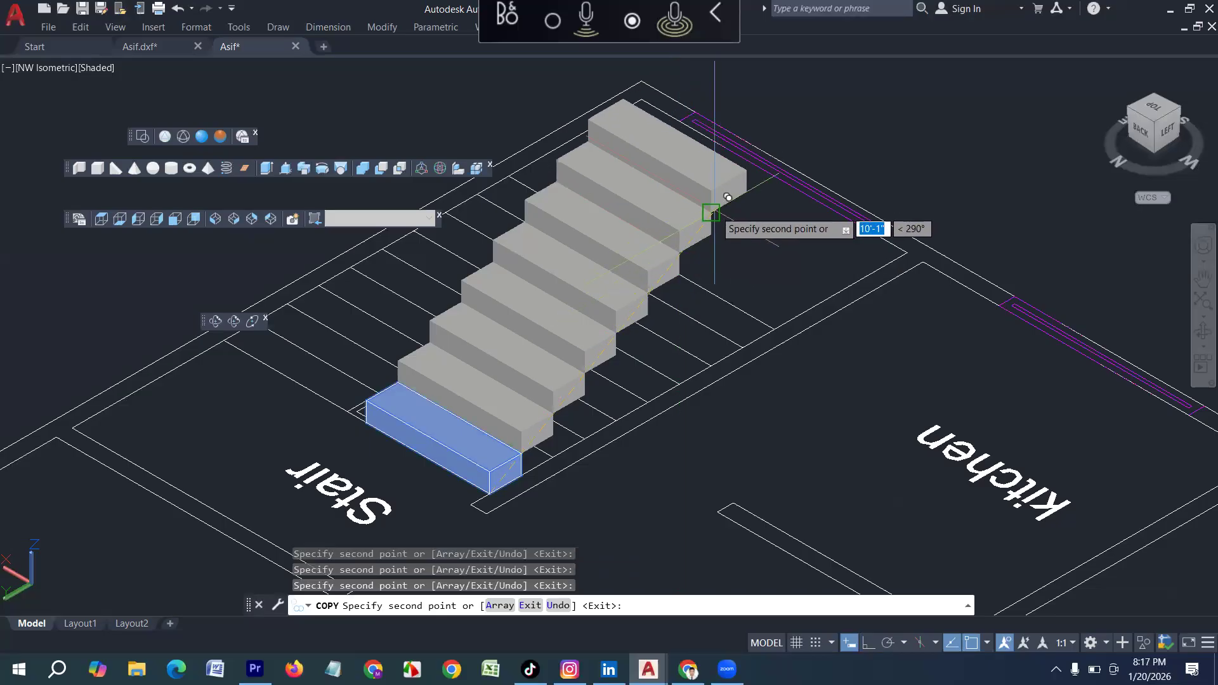
{"action": "left_click", "coordinate": [755, 160]}
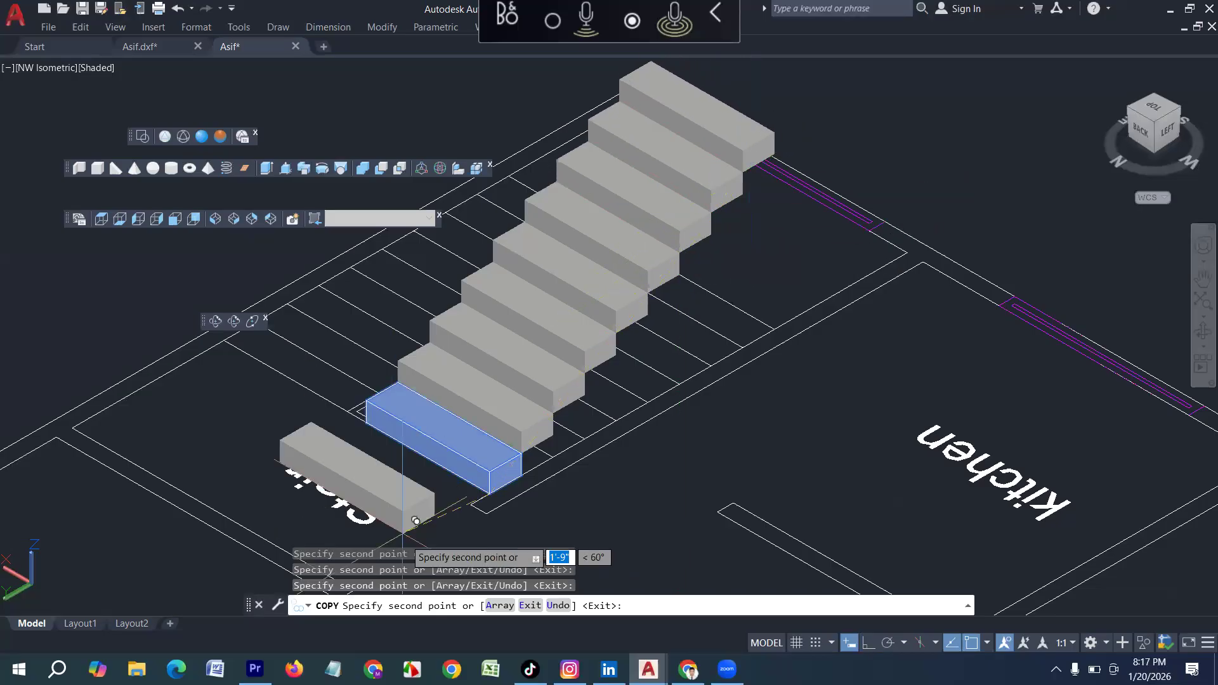
{"action": "scroll", "coordinate": [606, 311], "scroll_direction": "down", "scroll_amount": 3}
{"action": "scroll", "coordinate": [600, 530], "scroll_direction": "up", "scroll_amount": 3}
{"action": "key", "text": "Escape"}
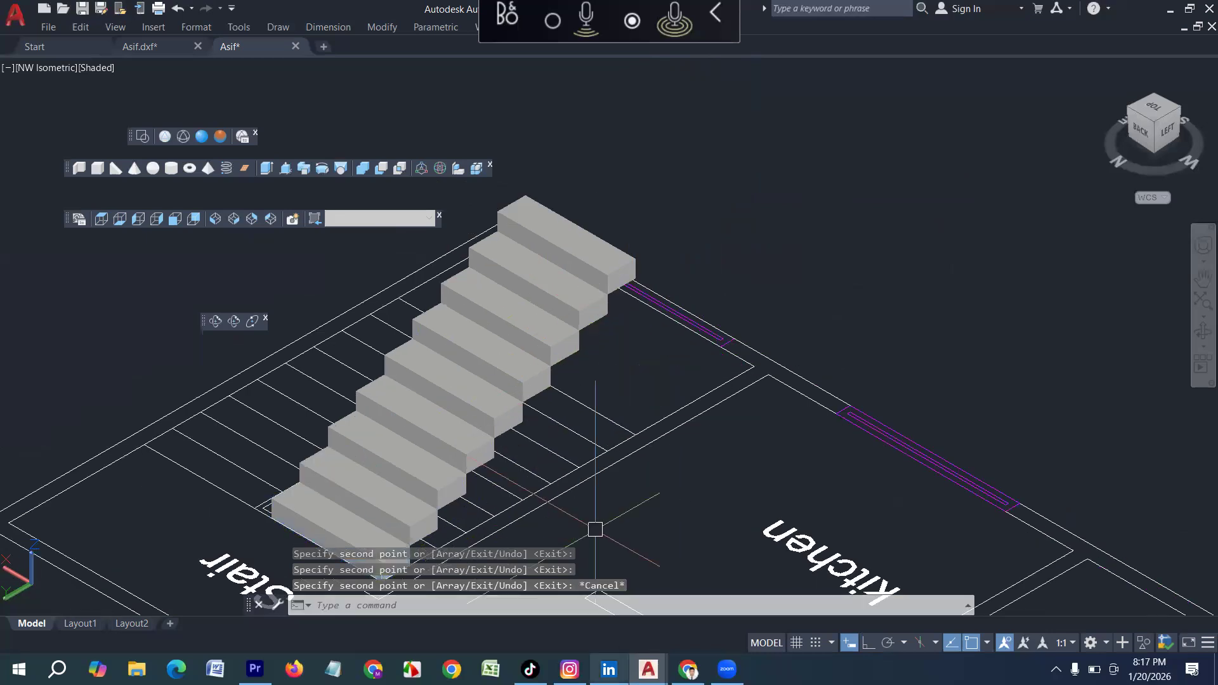
Create a 6-inch-thick landing box covering the floor area between the end of the treads and the window wall
{"action": "mouse_move", "coordinate": [608, 670]}
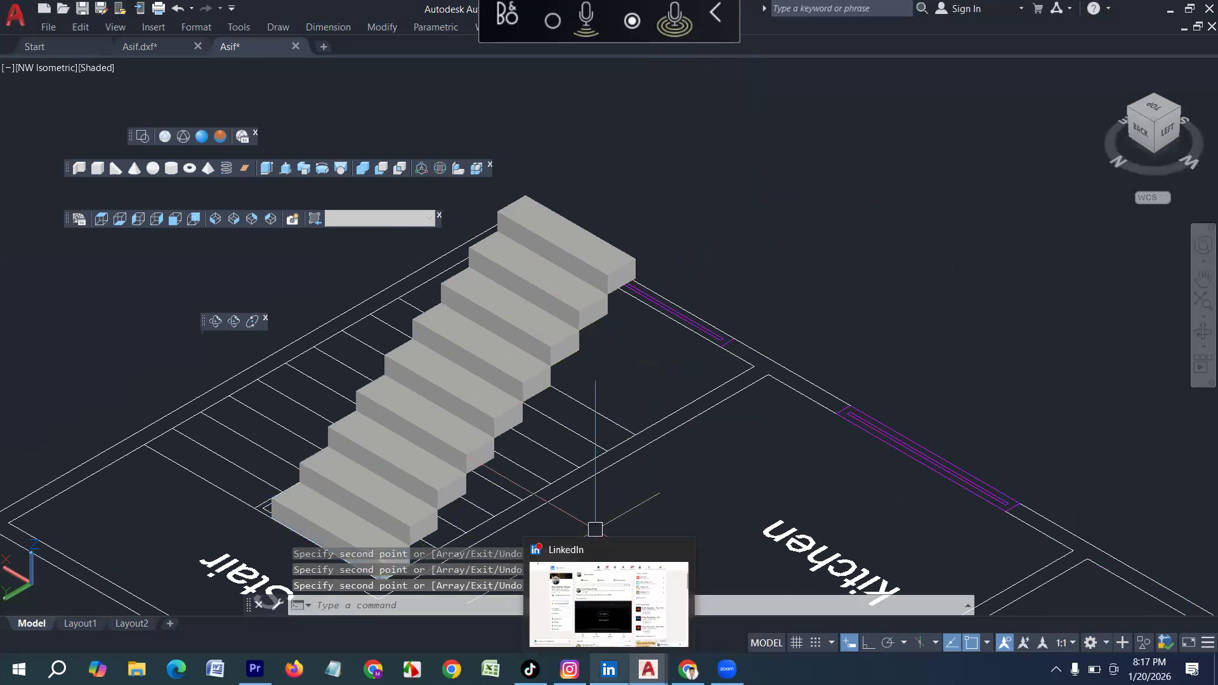
{"action": "mouse_move", "coordinate": [528, 666]}
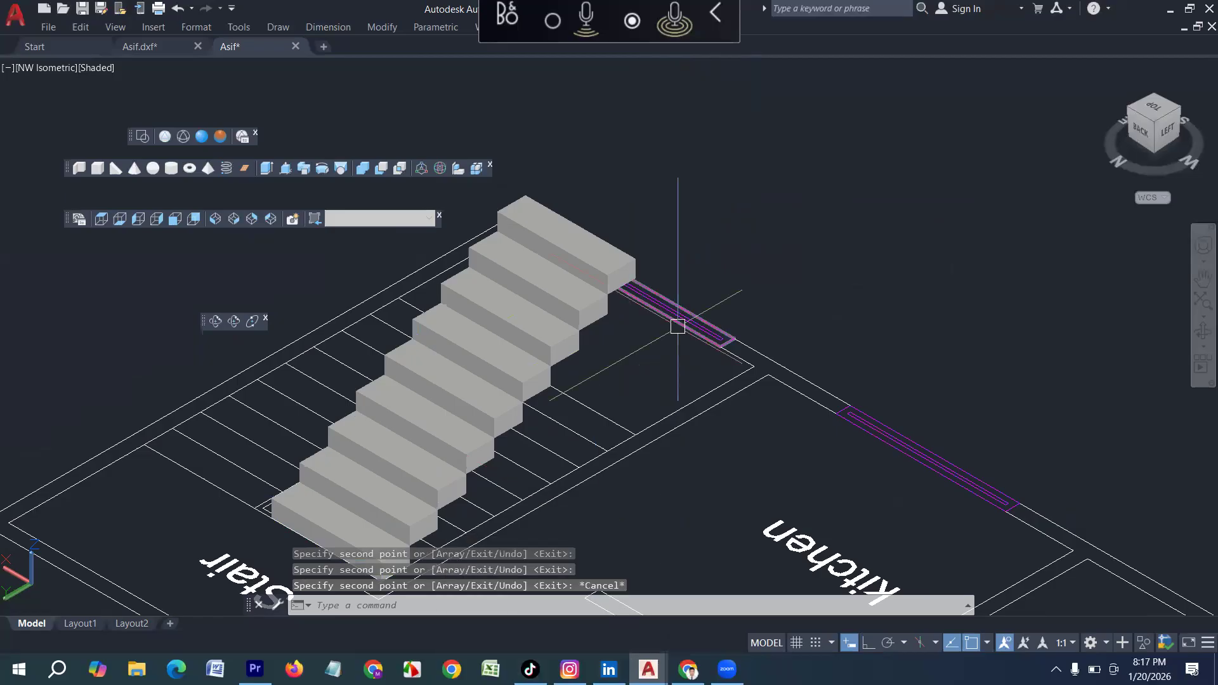
{"action": "left_click", "coordinate": [215, 321]}
{"action": "left_click_drag", "start_coordinate": [591, 407], "coordinate": [492, 385]}
{"action": "left_click_drag", "start_coordinate": [527, 444], "coordinate": [488, 447]}
{"action": "key", "text": "Escape"}
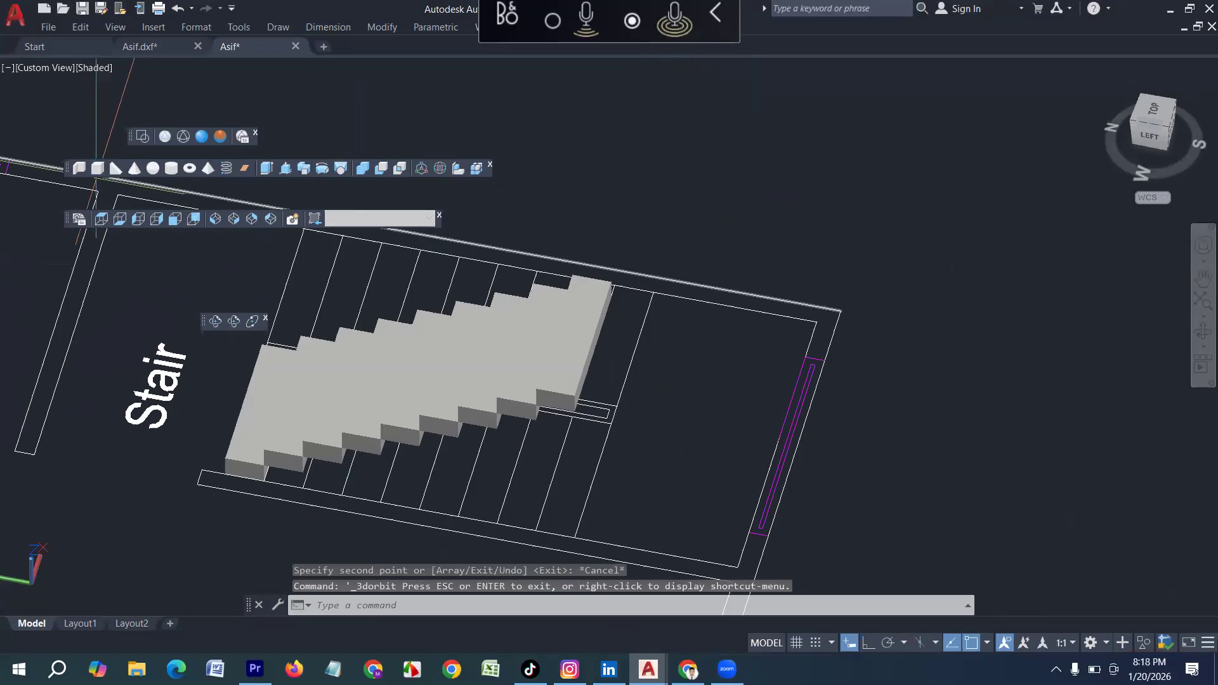
{"action": "left_click", "coordinate": [97, 168]}
{"action": "left_click", "coordinate": [652, 293]}
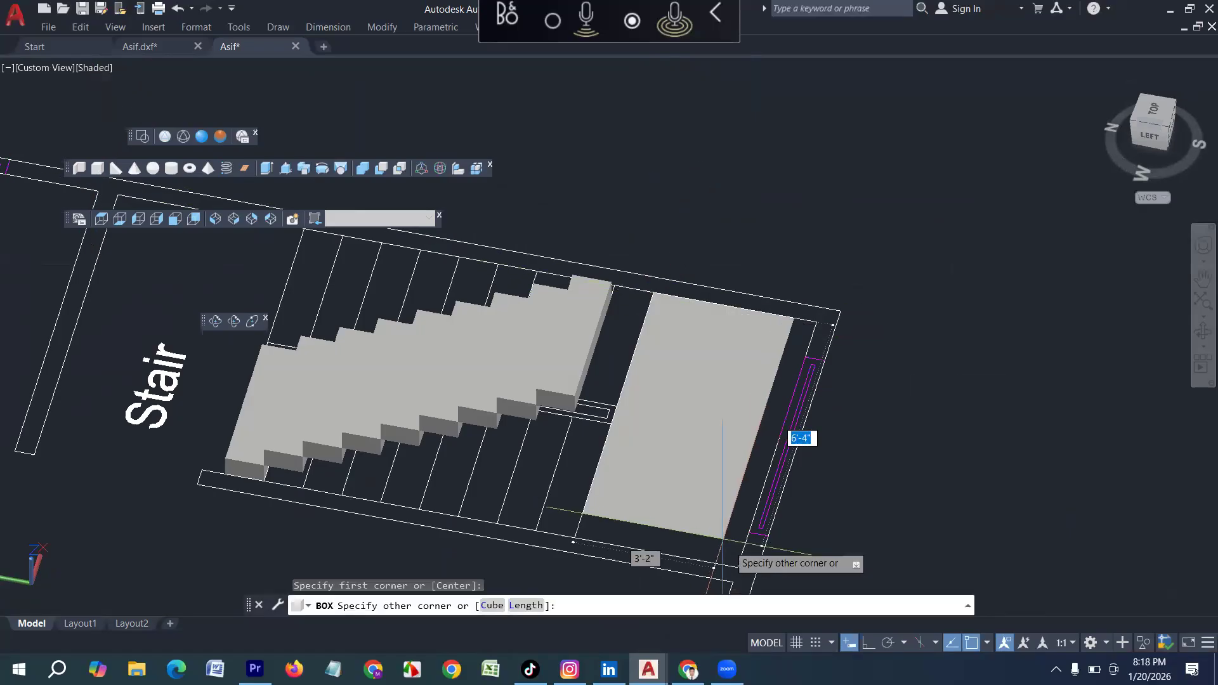
{"action": "left_click", "coordinate": [737, 567]}
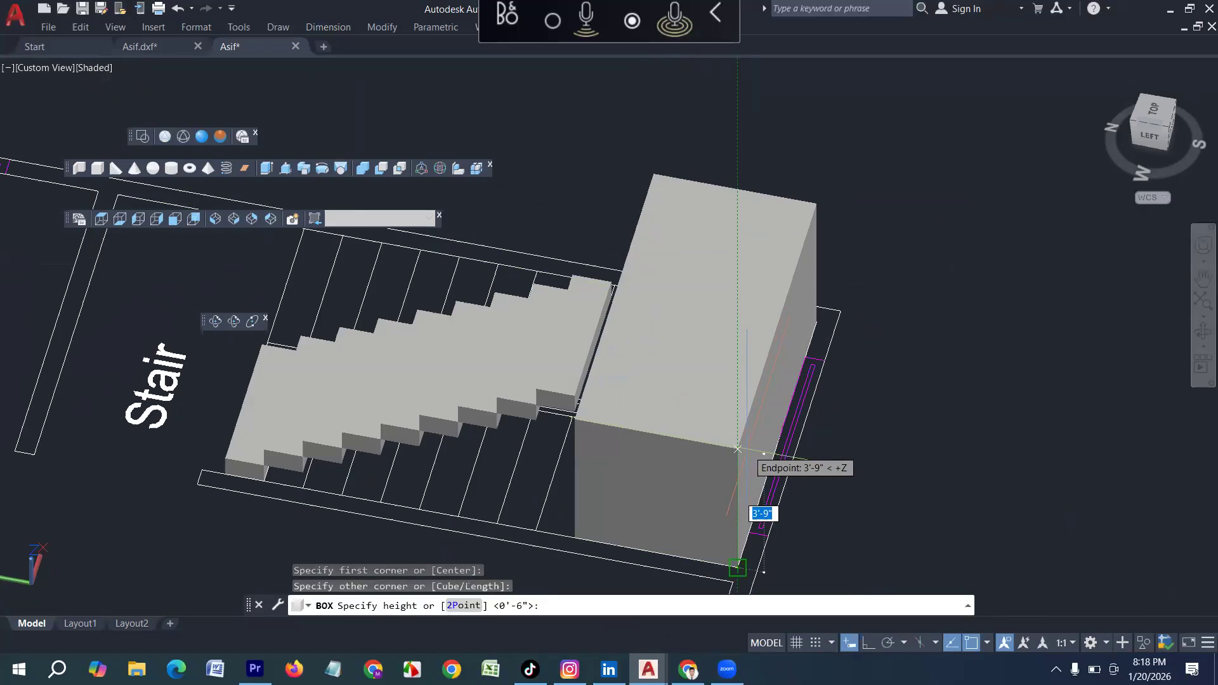
{"action": "type", "text": "6"}
{"action": "key", "text": "Return"}
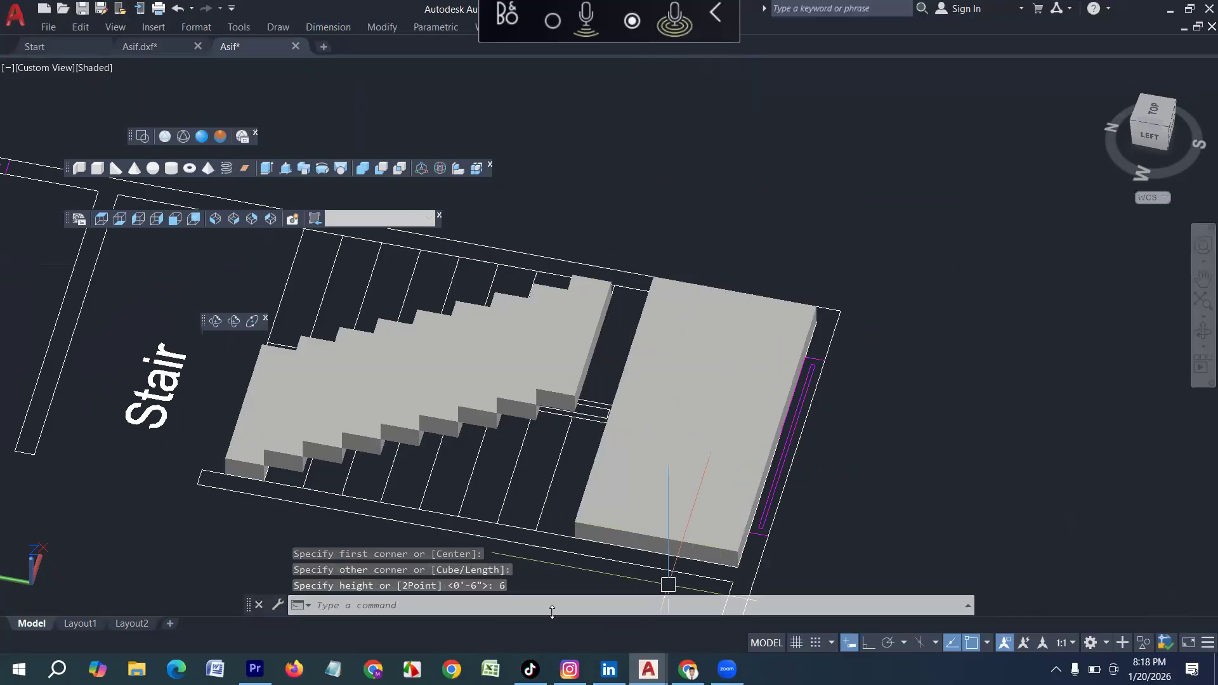
Move the landing slab from its lower corner to the upper corner of the flight's top step
{"action": "left_click", "coordinate": [599, 529]}
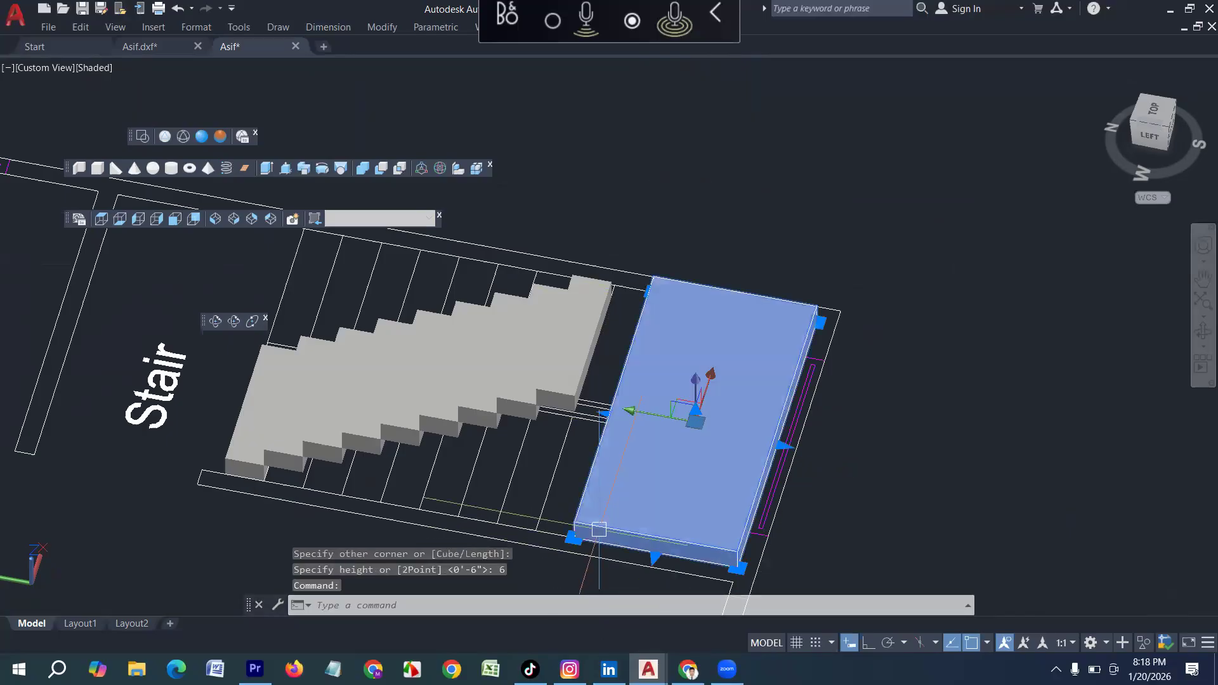
{"action": "type", "text": "m"}
{"action": "key", "text": "Return"}
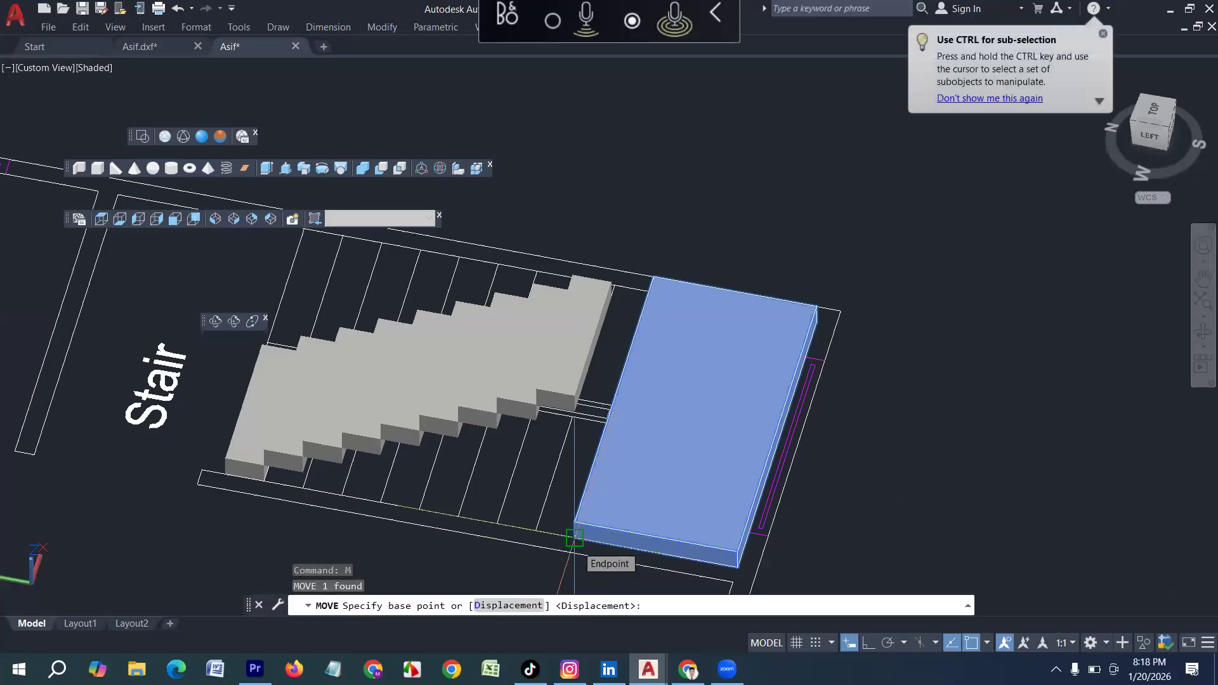
{"action": "left_click", "coordinate": [574, 538]}
{"action": "scroll", "coordinate": [597, 399], "scroll_direction": "up", "scroll_amount": 5}
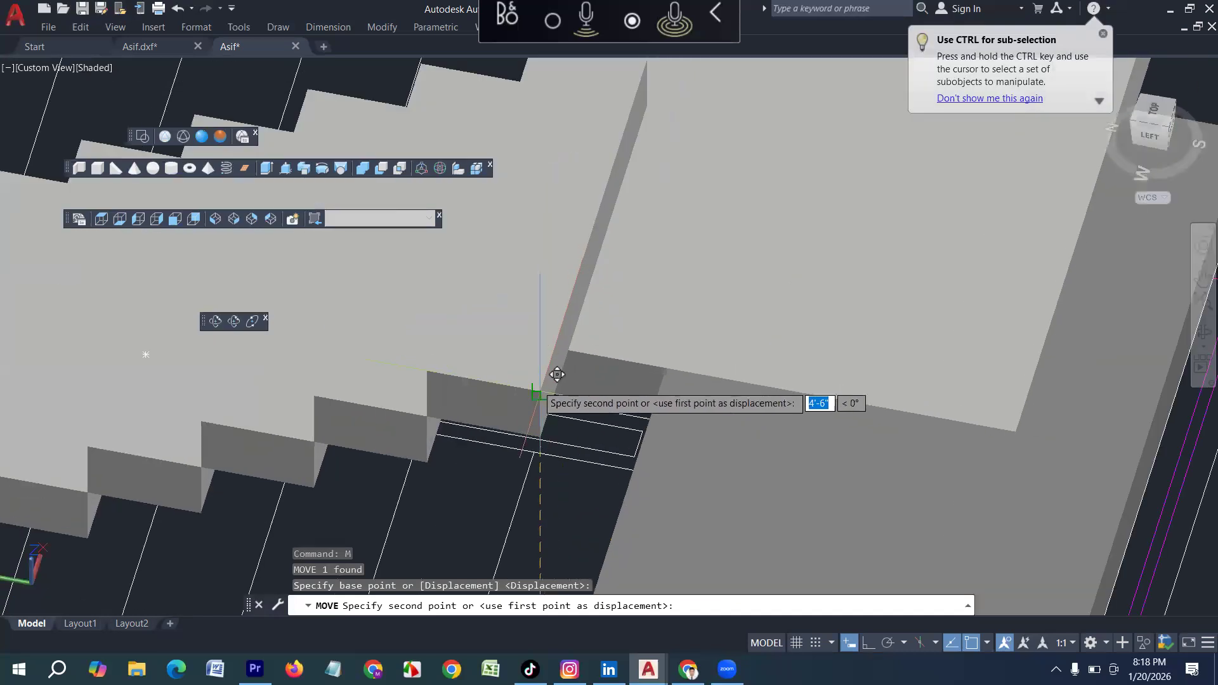
{"action": "left_click", "coordinate": [557, 388]}
Create a 6-inch-high box over the second flight's tread nearest the landing, across the full tread width
{"action": "scroll", "coordinate": [522, 425], "scroll_direction": "down", "scroll_amount": 8}
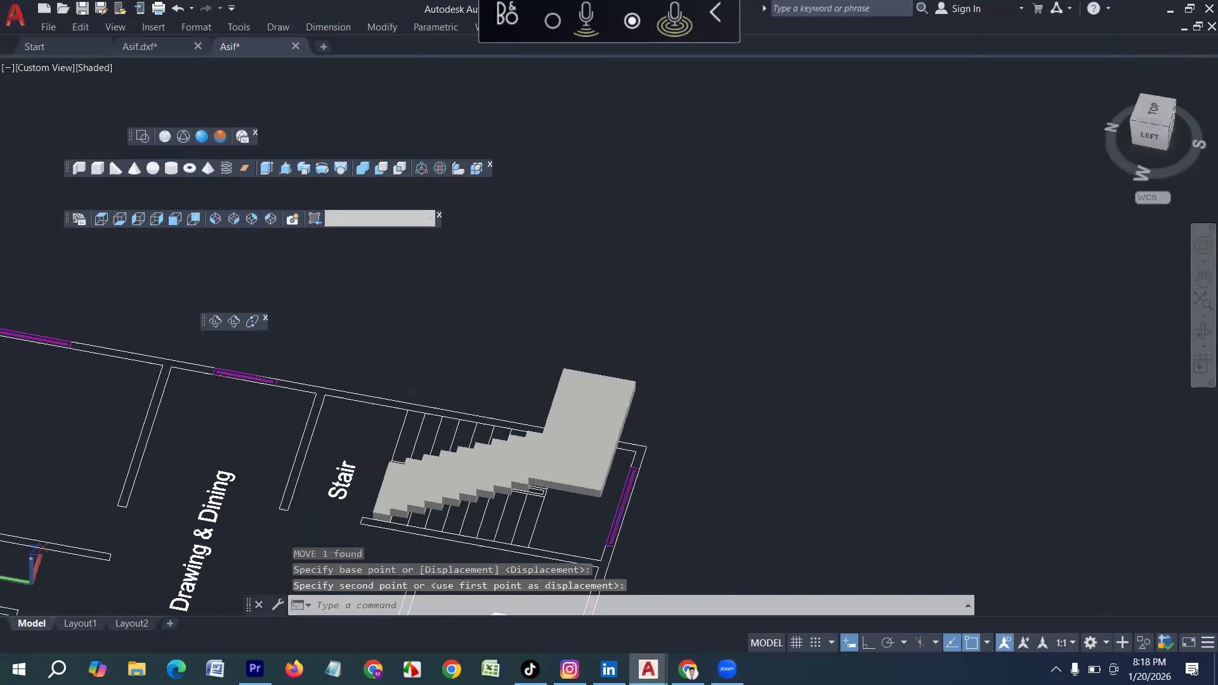
{"action": "left_click", "coordinate": [215, 321]}
{"action": "left_click_drag", "start_coordinate": [650, 348], "coordinate": [138, 376]}
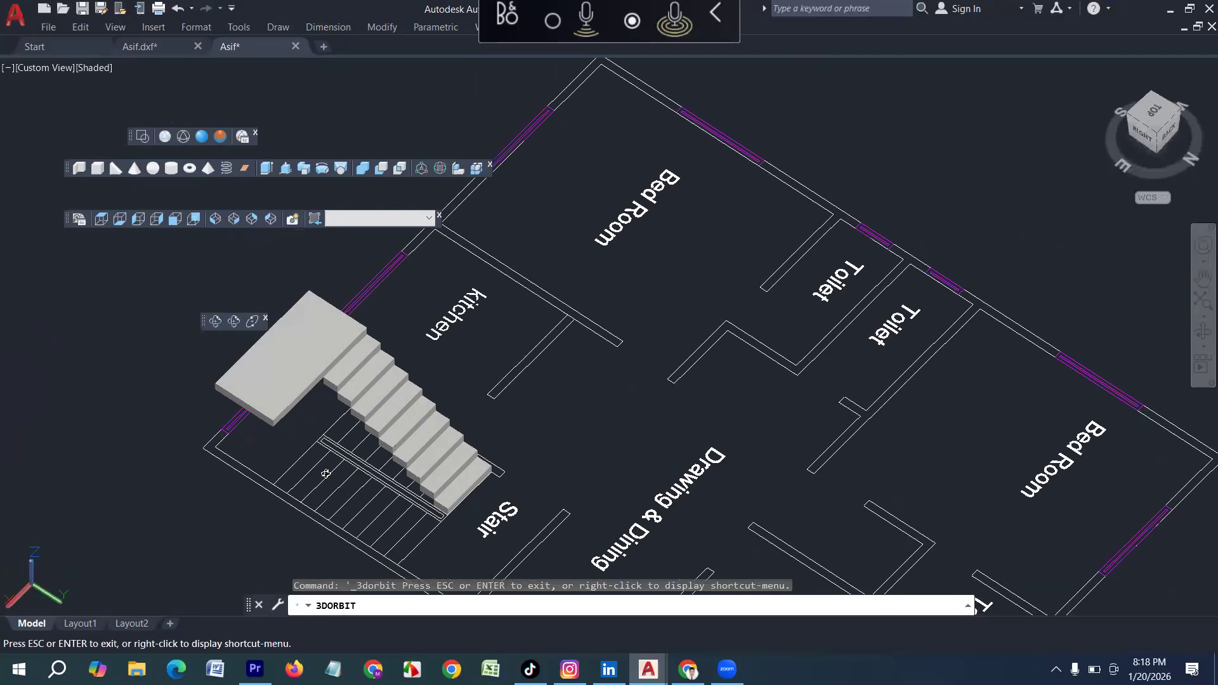
{"action": "scroll", "coordinate": [327, 475], "scroll_direction": "up", "scroll_amount": 1}
{"action": "key", "text": "Escape"}
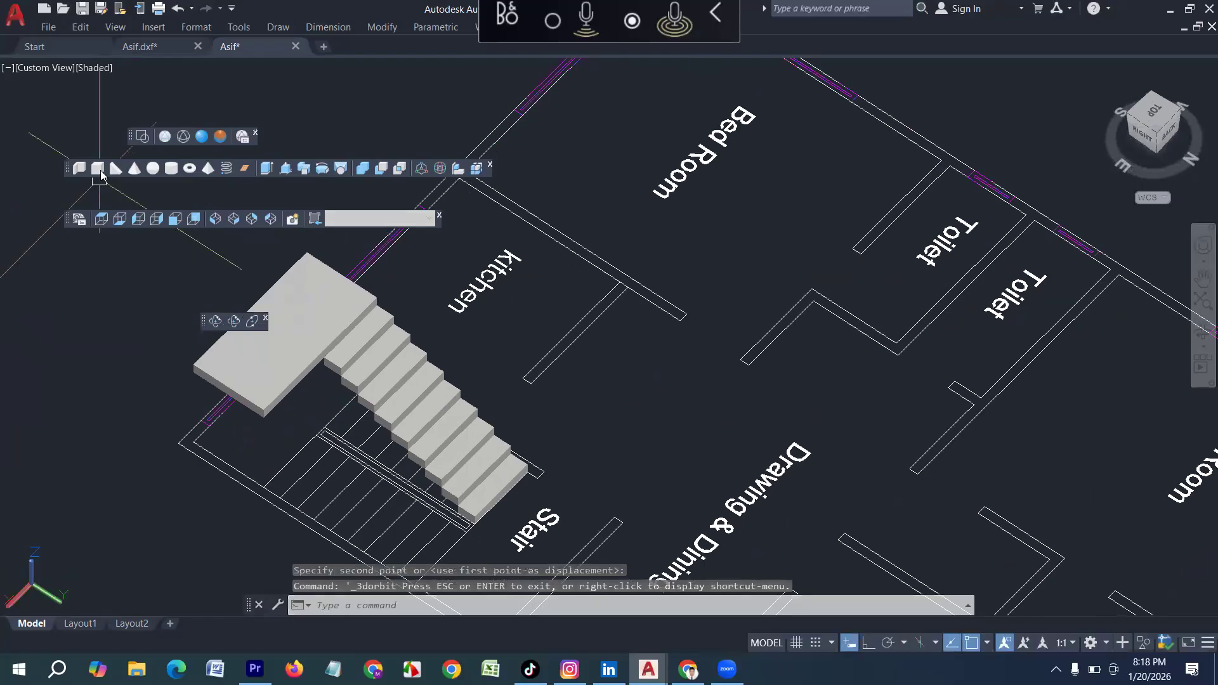
{"action": "left_click", "coordinate": [98, 168]}
{"action": "scroll", "coordinate": [312, 474], "scroll_direction": "up", "scroll_amount": 2}
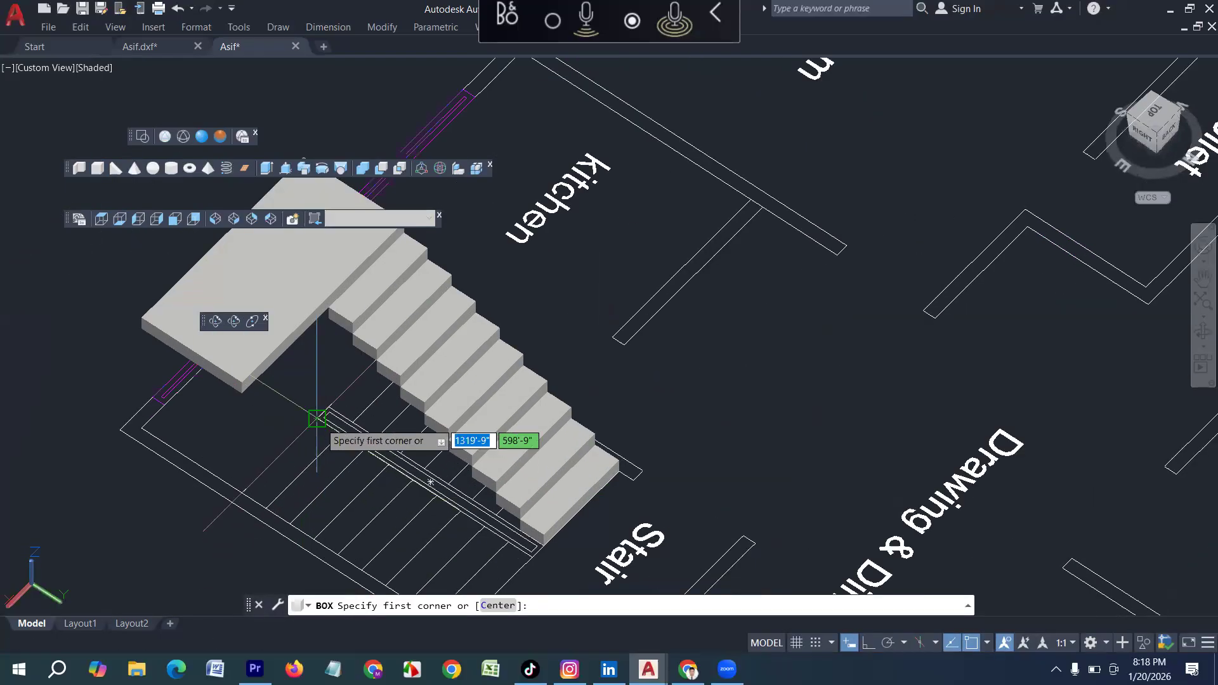
{"action": "left_click", "coordinate": [319, 417]}
{"action": "left_click", "coordinate": [265, 508]}
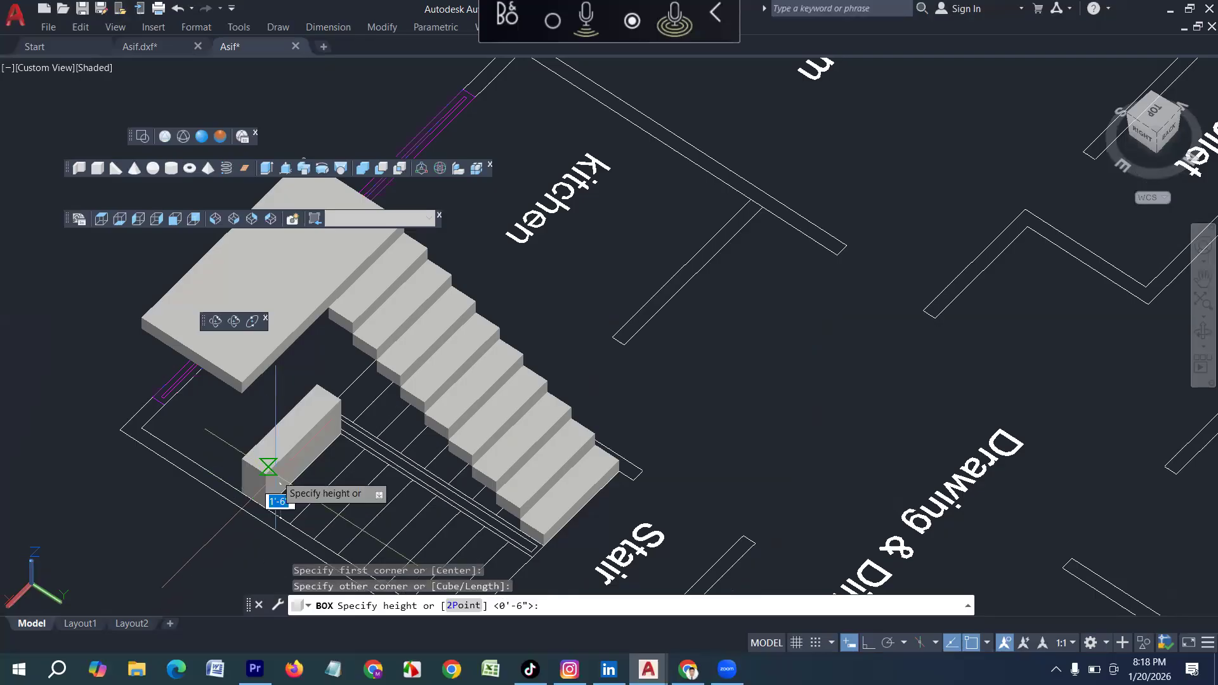
{"action": "type", "text": "6"}
{"action": "key", "text": "Return"}
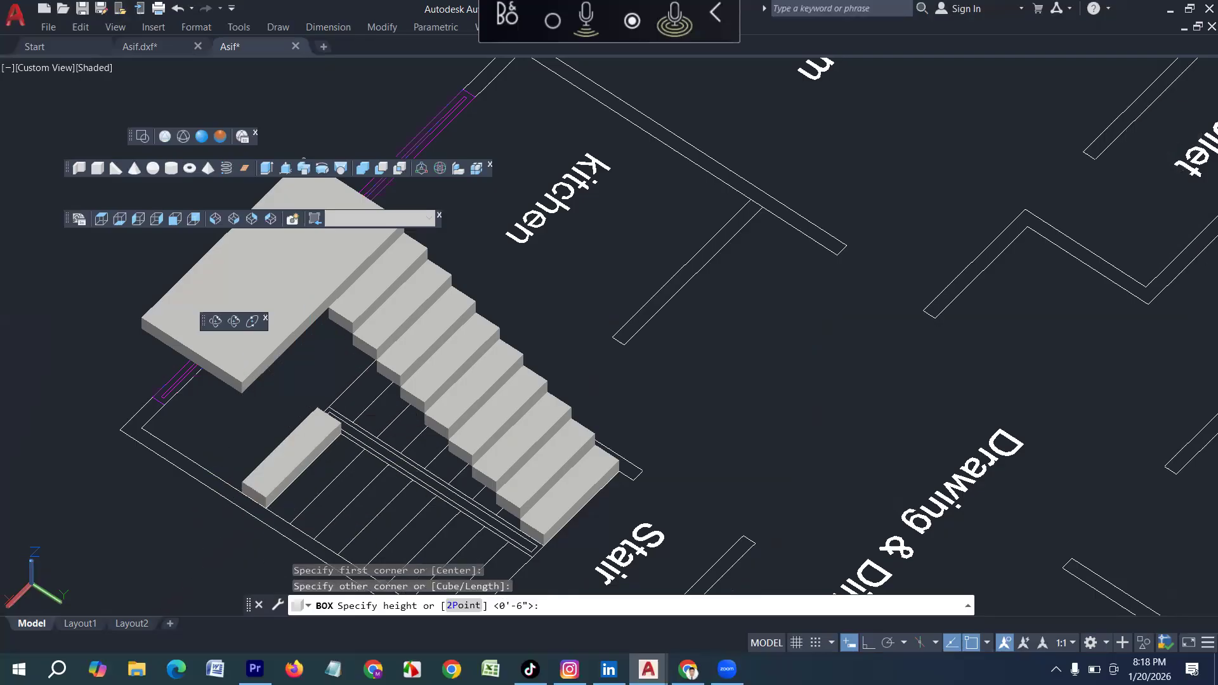
Move the second flight's first step box from its lower outer corner to the landing slab's upper corner
{"action": "scroll", "coordinate": [289, 467], "scroll_direction": "up", "scroll_amount": 1}
{"action": "left_click", "coordinate": [291, 495]}
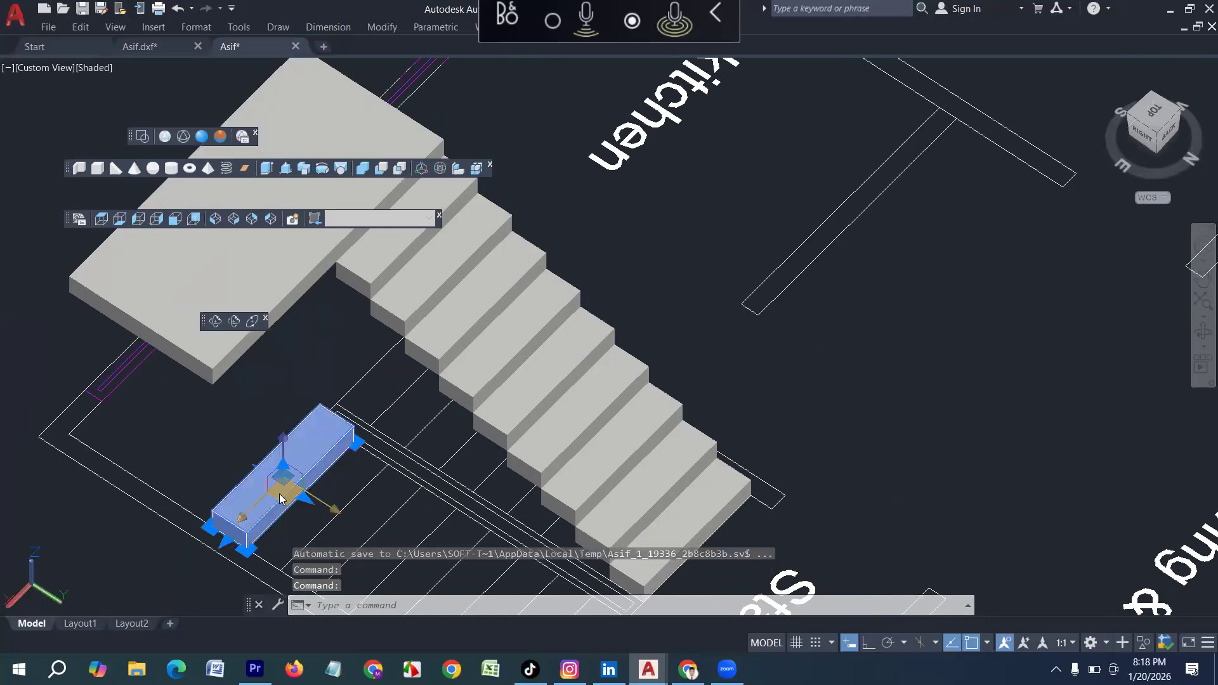
{"action": "type", "text": "m"}
{"action": "key", "text": "Return"}
{"action": "scroll", "coordinate": [229, 518], "scroll_direction": "up", "scroll_amount": 2}
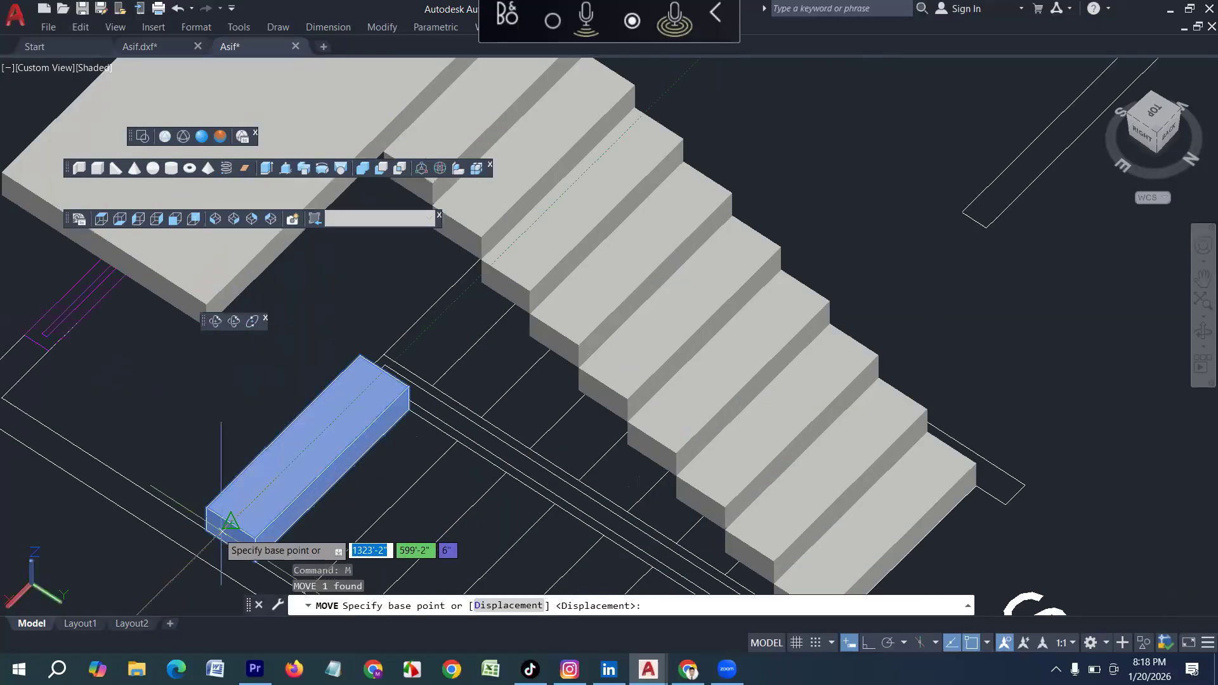
{"action": "left_click", "coordinate": [206, 529]}
{"action": "scroll", "coordinate": [212, 311], "scroll_direction": "up", "scroll_amount": 4}
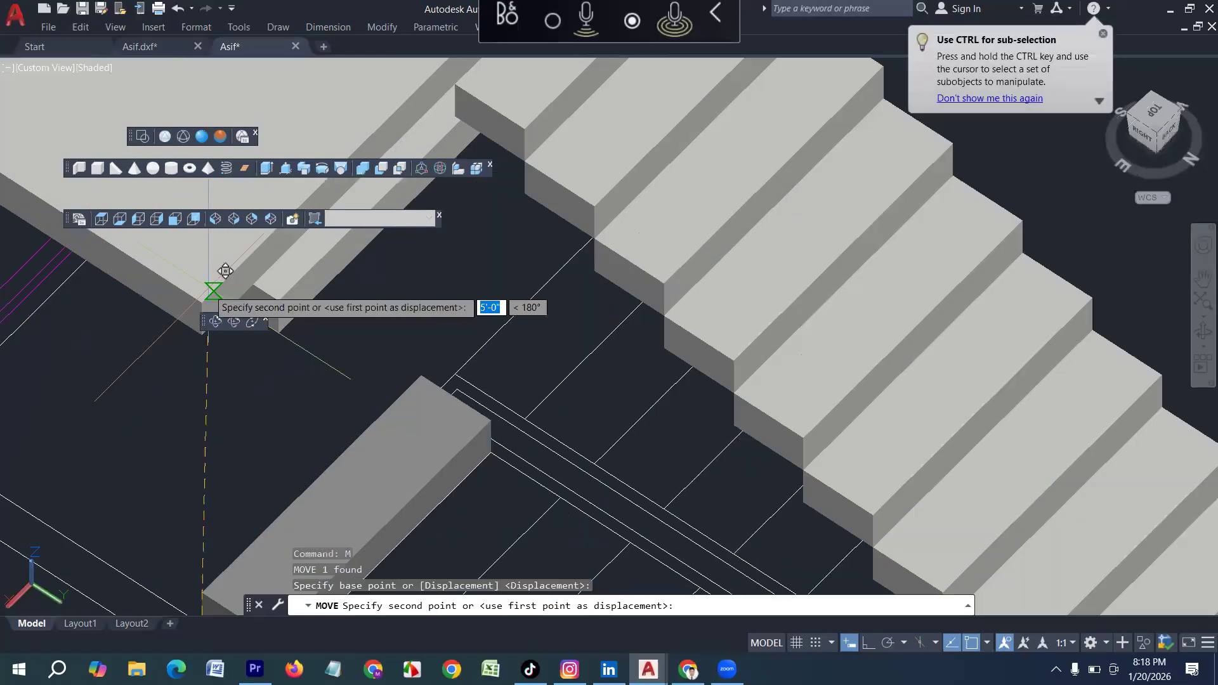
{"action": "left_click", "coordinate": [217, 289]}
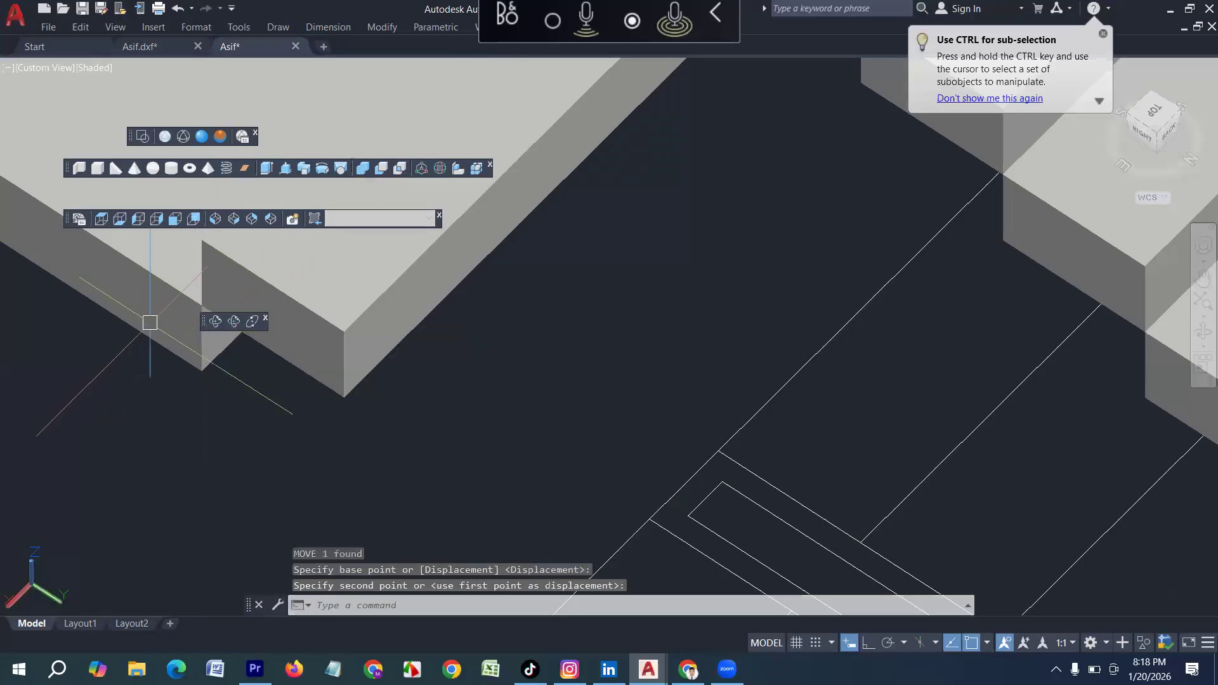
{"action": "scroll", "coordinate": [202, 260], "scroll_direction": "down", "scroll_amount": 4}
{"action": "left_click", "coordinate": [202, 260]}
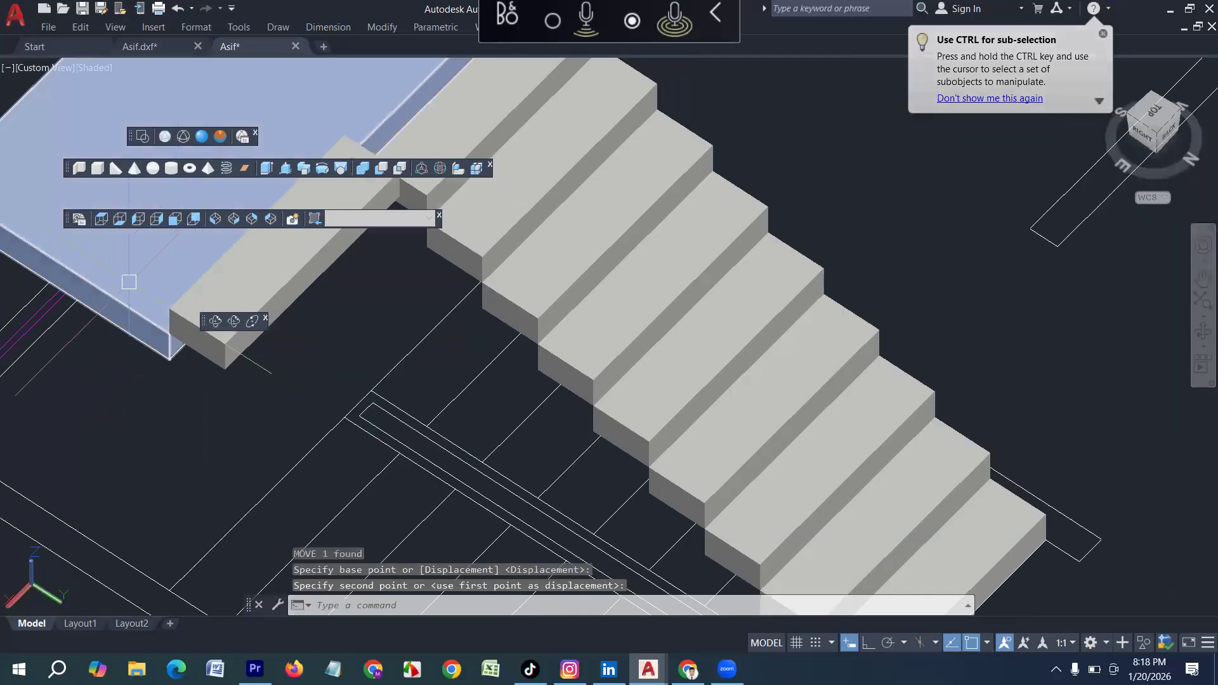
{"action": "key", "text": "Escape"}
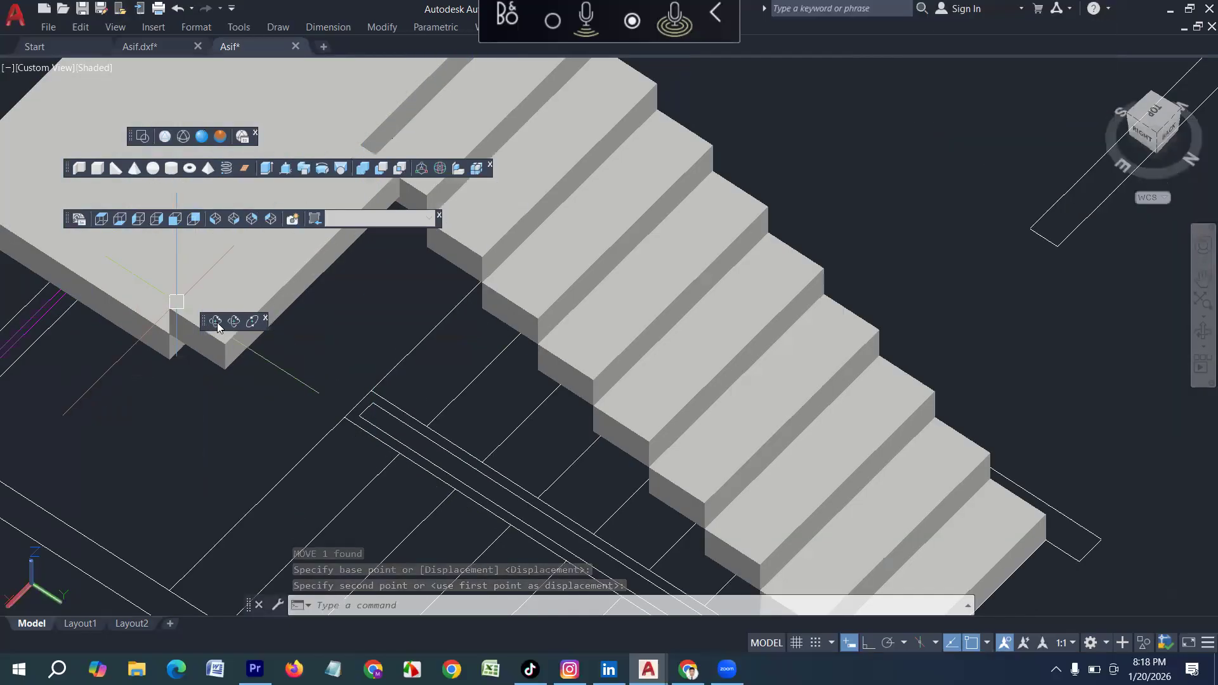
Copy the step box on the landing from its lower front corner to the upper back corner of each preceding step, starting the second flight
{"action": "left_click", "coordinate": [215, 321]}
{"action": "left_click_drag", "start_coordinate": [259, 439], "coordinate": [454, 410]}
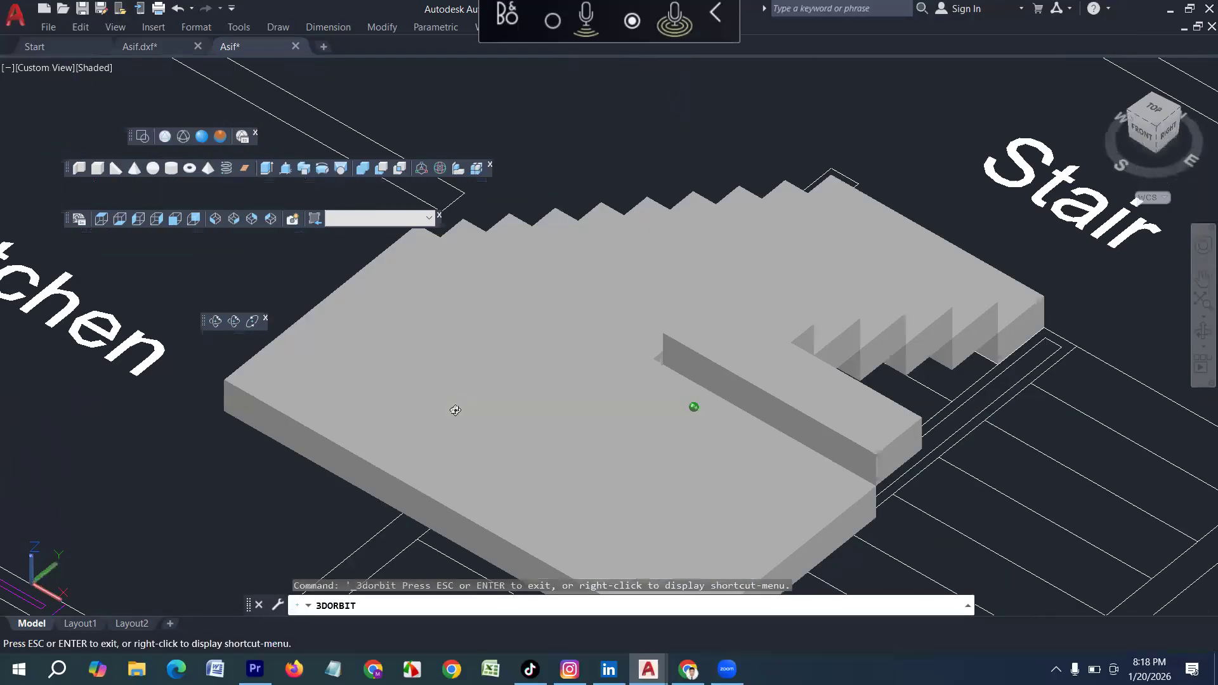
{"action": "left_click_drag", "start_coordinate": [199, 421], "coordinate": [633, 505]}
{"action": "scroll", "coordinate": [633, 505], "scroll_direction": "up", "scroll_amount": 3}
{"action": "scroll", "coordinate": [621, 493], "scroll_direction": "down", "scroll_amount": 3}
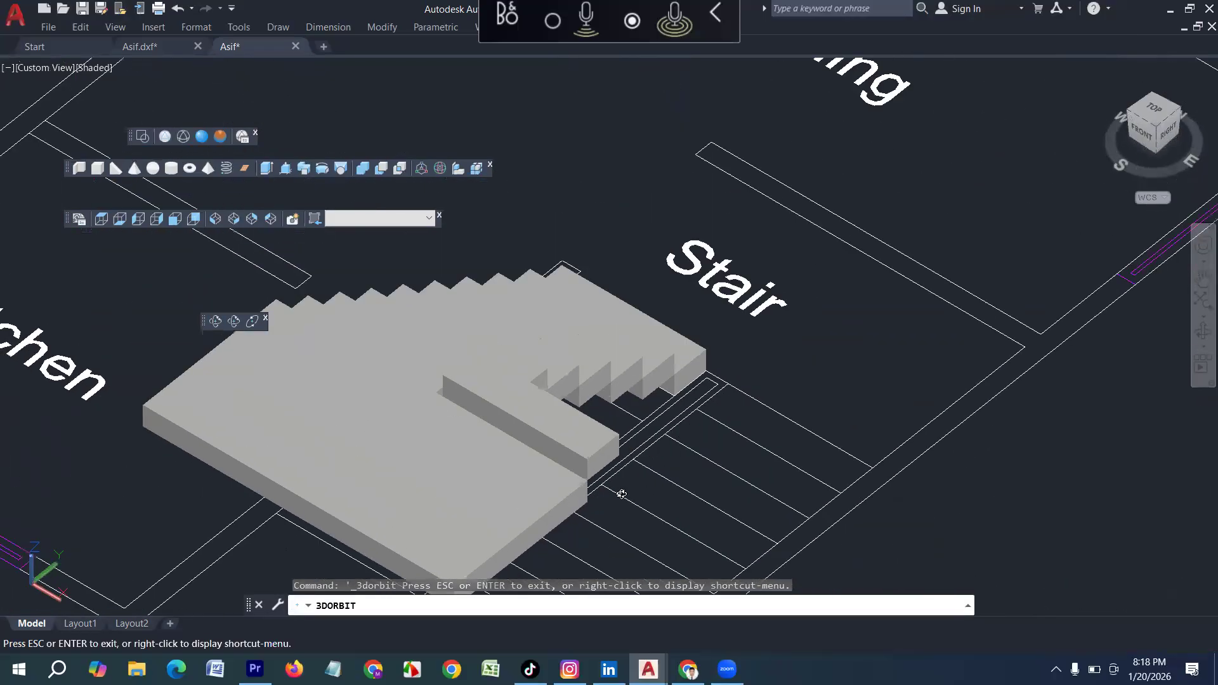
{"action": "scroll", "coordinate": [590, 457], "scroll_direction": "up", "scroll_amount": 4}
{"action": "key", "text": "Escape"}
{"action": "left_click", "coordinate": [558, 414]}
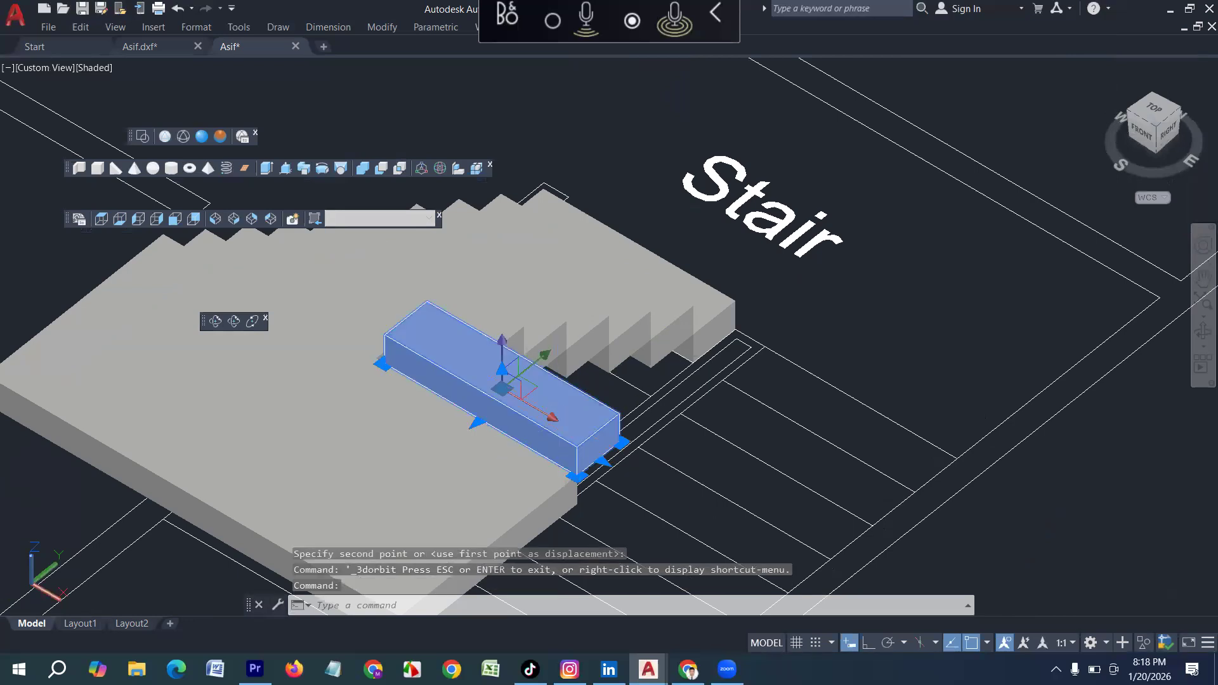
{"action": "type", "text": "cp"}
{"action": "key", "text": "Return"}
{"action": "left_click", "coordinate": [576, 475]}
{"action": "scroll", "coordinate": [632, 407], "scroll_direction": "up", "scroll_amount": 3}
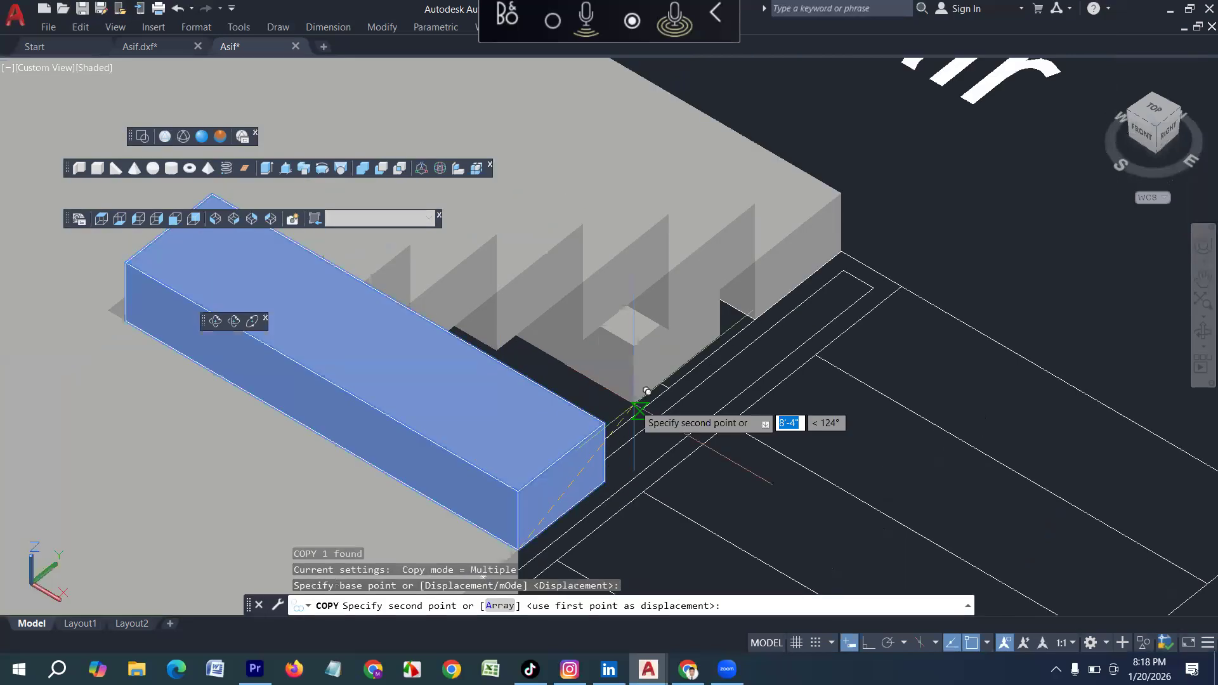
{"action": "left_click", "coordinate": [617, 410]}
{"action": "scroll", "coordinate": [635, 343], "scroll_direction": "down", "scroll_amount": 2}
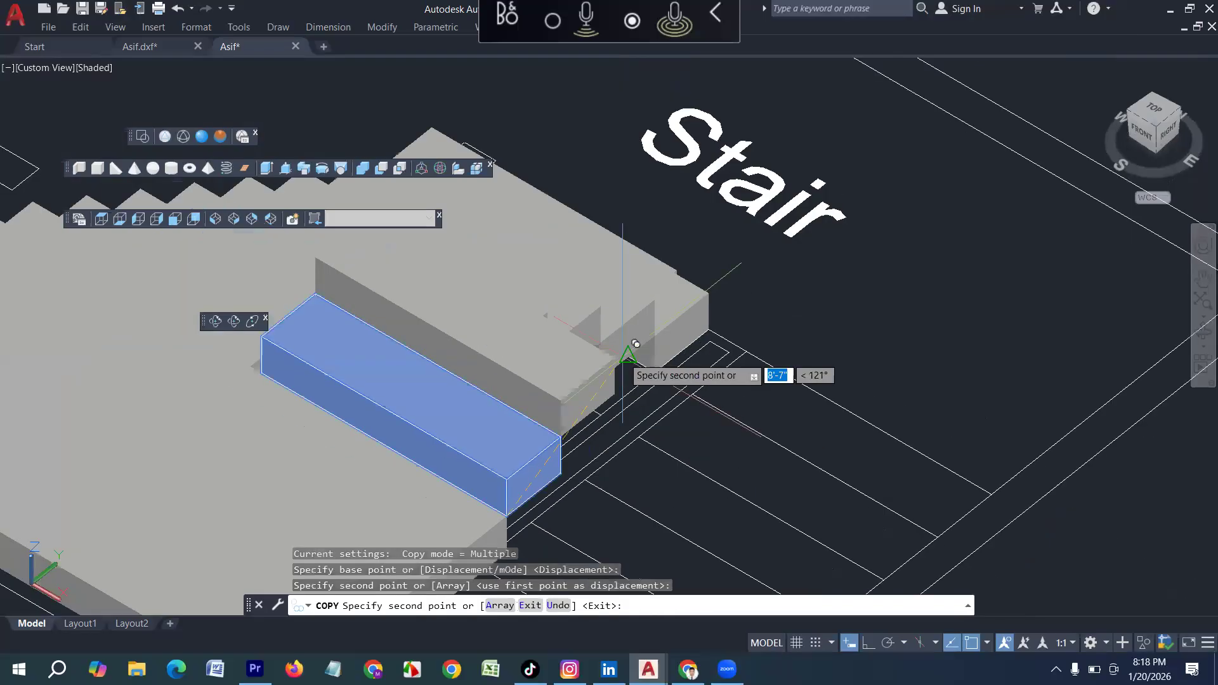
{"action": "left_click", "coordinate": [628, 346]}
Continue copying the step box upward, corner to corner, until the second flight has nine steps
{"action": "scroll", "coordinate": [628, 346], "scroll_direction": "down", "scroll_amount": 1}
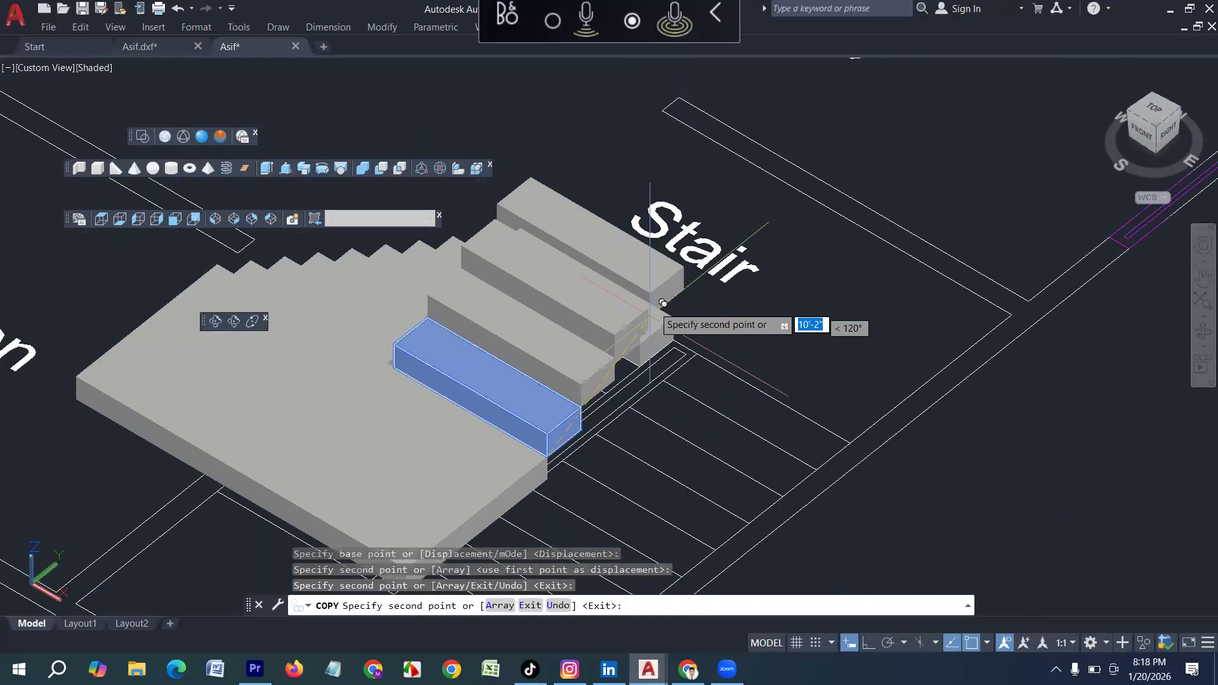
{"action": "left_click", "coordinate": [644, 311]}
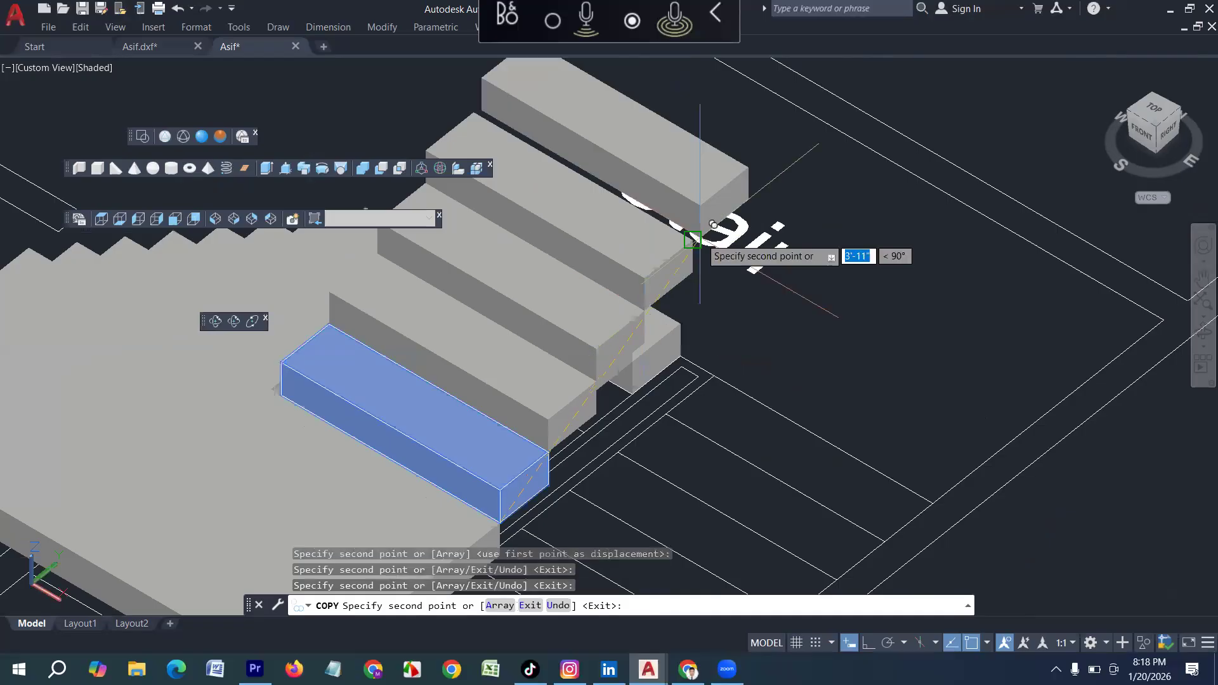
{"action": "left_click", "coordinate": [713, 224]}
{"action": "scroll", "coordinate": [713, 224], "scroll_direction": "down", "scroll_amount": 4}
{"action": "scroll", "coordinate": [573, 302], "scroll_direction": "up", "scroll_amount": 2}
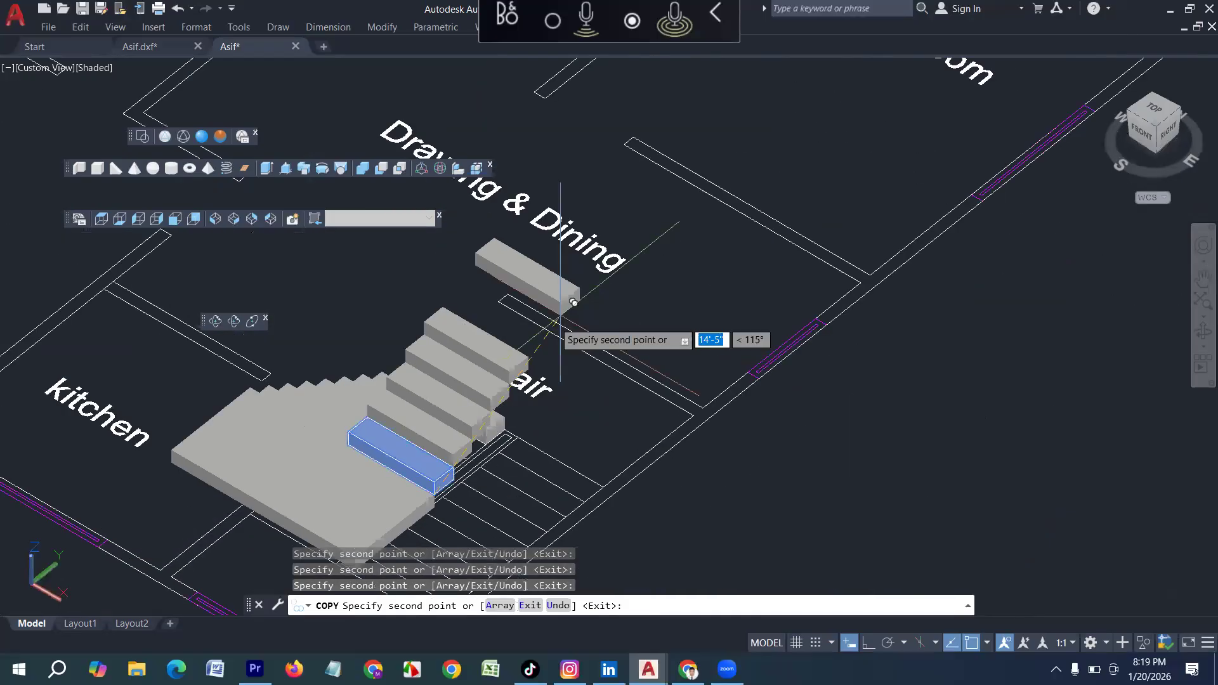
{"action": "scroll", "coordinate": [551, 323], "scroll_direction": "up", "scroll_amount": 2}
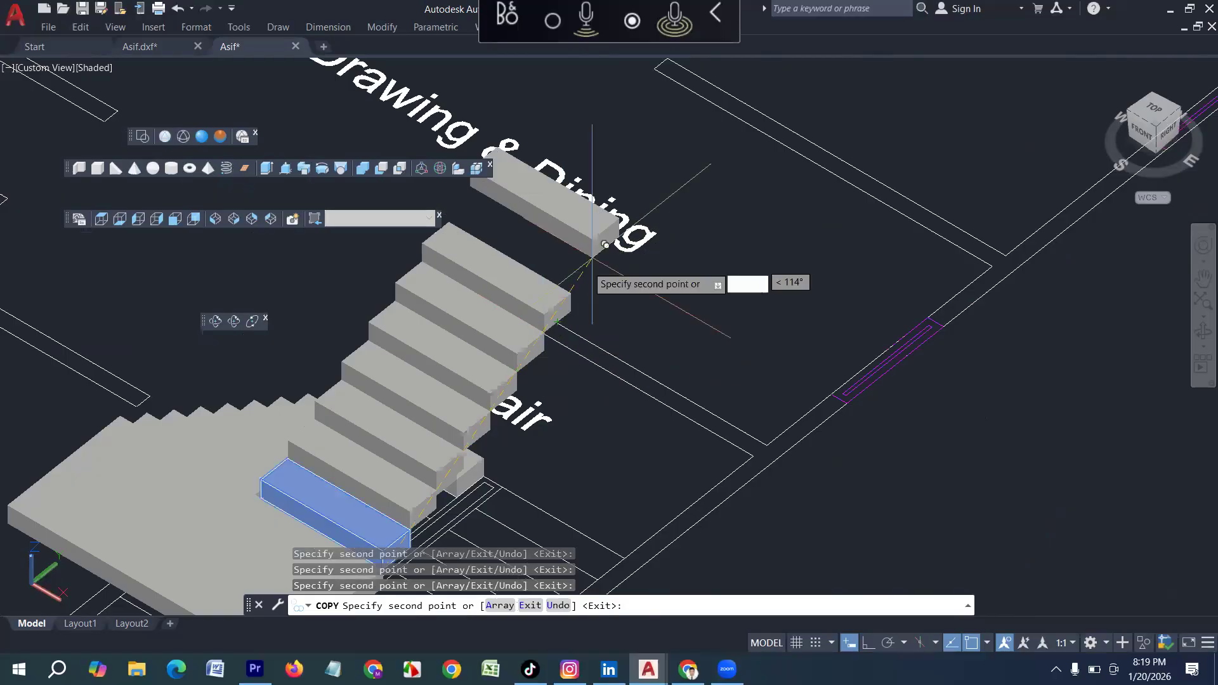
{"action": "left_click", "coordinate": [571, 290]}
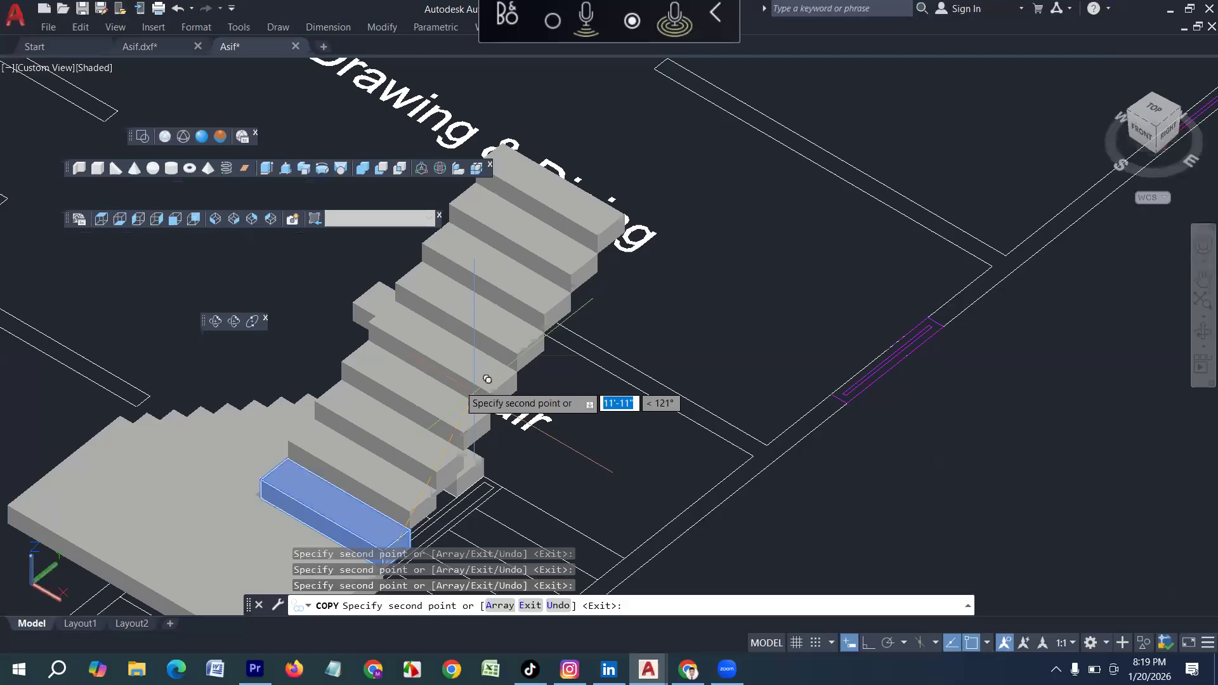
{"action": "key", "text": "Escape"}
Create a 6-inch-high box over the floor area between the second flight's tread lines and the wall beside the Stair label
{"action": "middle_click_drag", "start_coordinate": [657, 317], "coordinate": [293, 327], "text": "shift"}
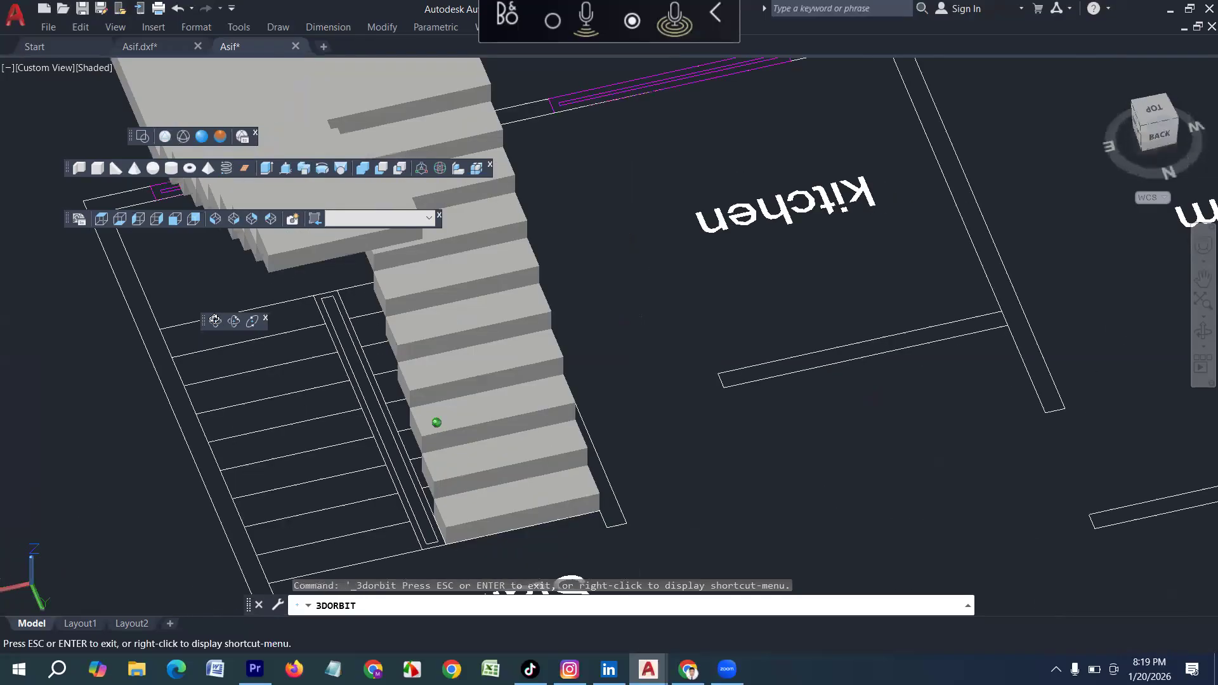
{"action": "middle_click_drag", "start_coordinate": [214, 318], "coordinate": [367, 453], "text": "shift"}
{"action": "scroll", "coordinate": [500, 440], "scroll_direction": "down", "scroll_amount": 2}
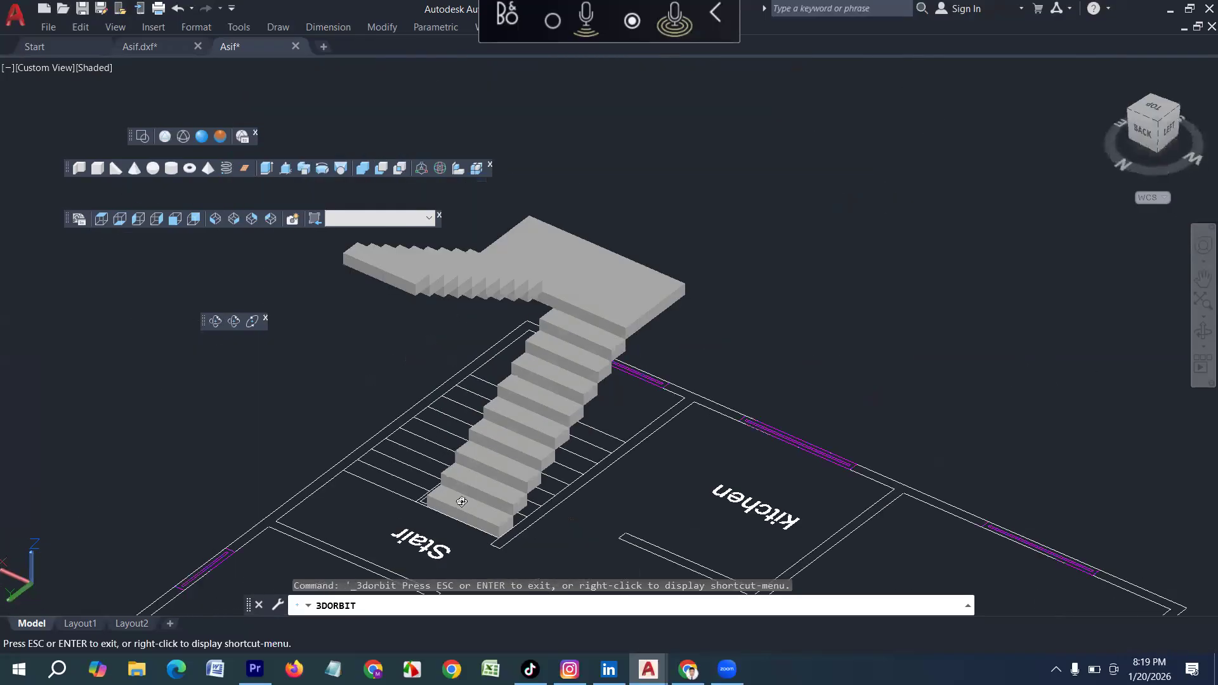
{"action": "scroll", "coordinate": [483, 508], "scroll_direction": "up", "scroll_amount": 1}
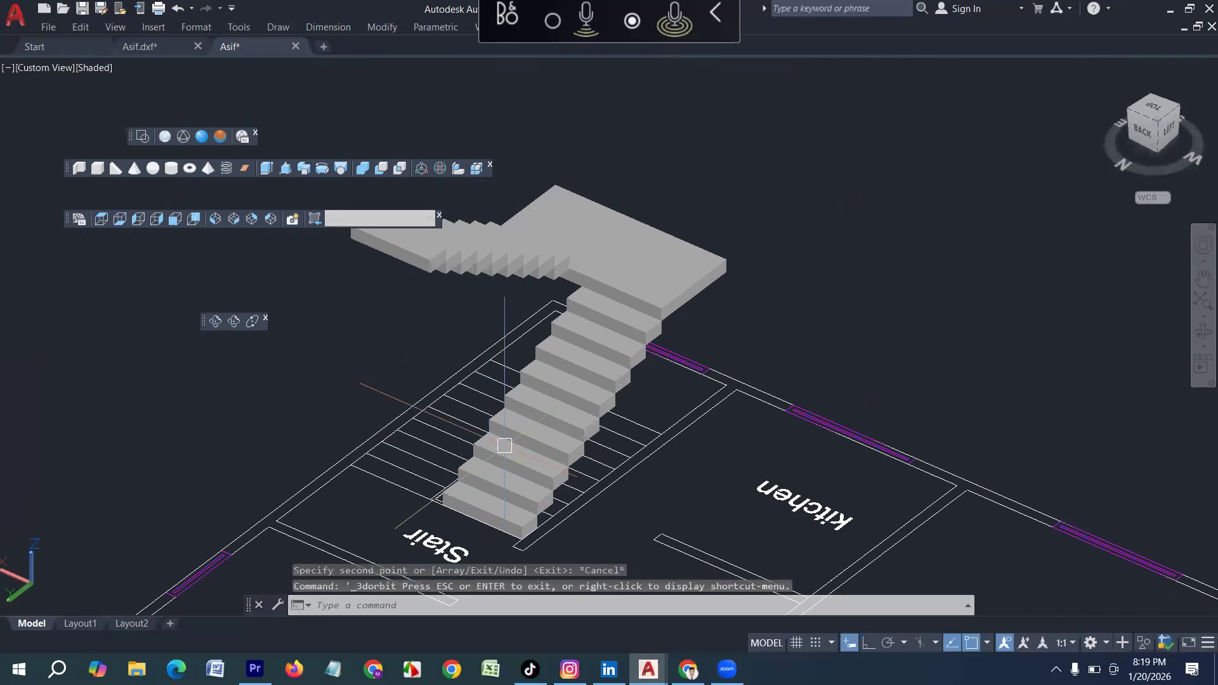
{"action": "scroll", "coordinate": [505, 445], "scroll_direction": "down", "scroll_amount": 4}
{"action": "left_click", "coordinate": [96, 168]}
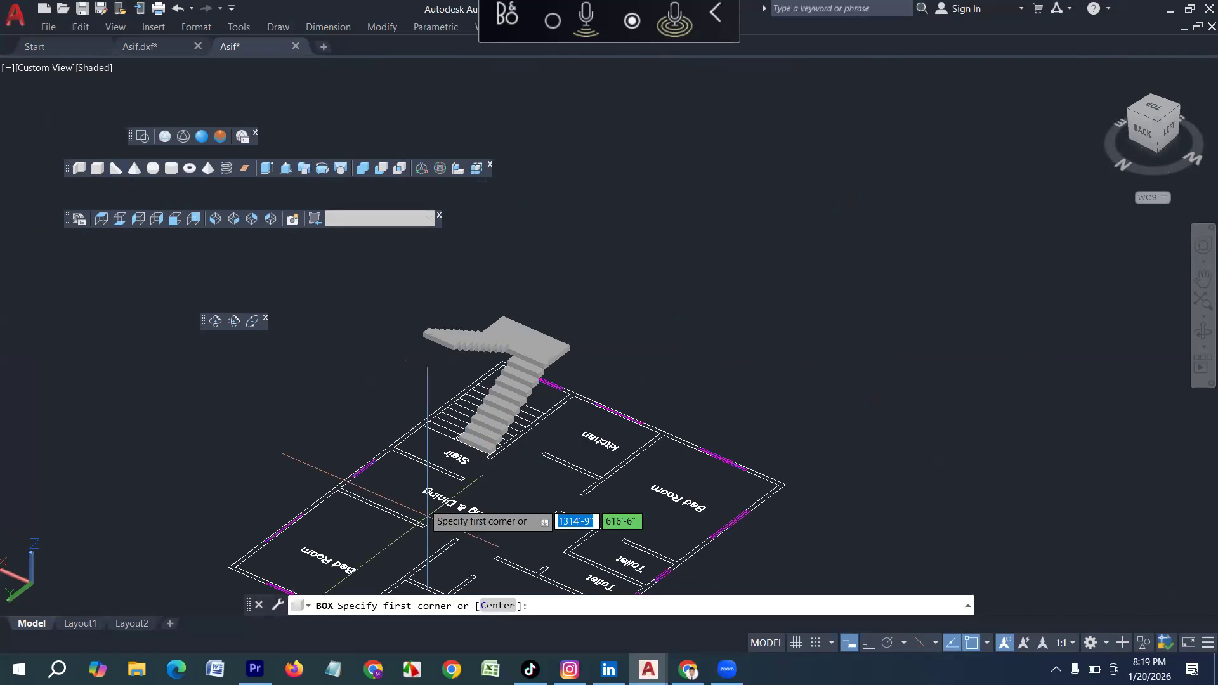
{"action": "scroll", "coordinate": [558, 514], "scroll_direction": "up", "scroll_amount": 5}
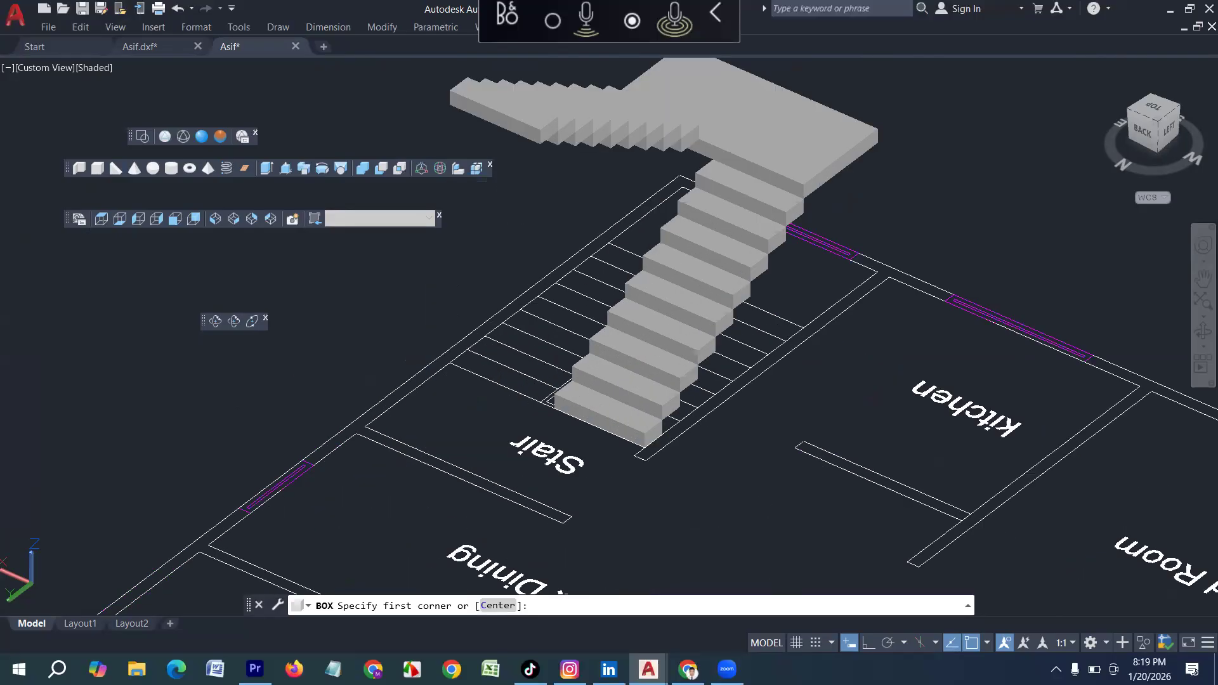
{"action": "left_click", "coordinate": [450, 364]}
{"action": "scroll", "coordinate": [563, 513], "scroll_direction": "up", "scroll_amount": 4}
{"action": "left_click", "coordinate": [582, 520]}
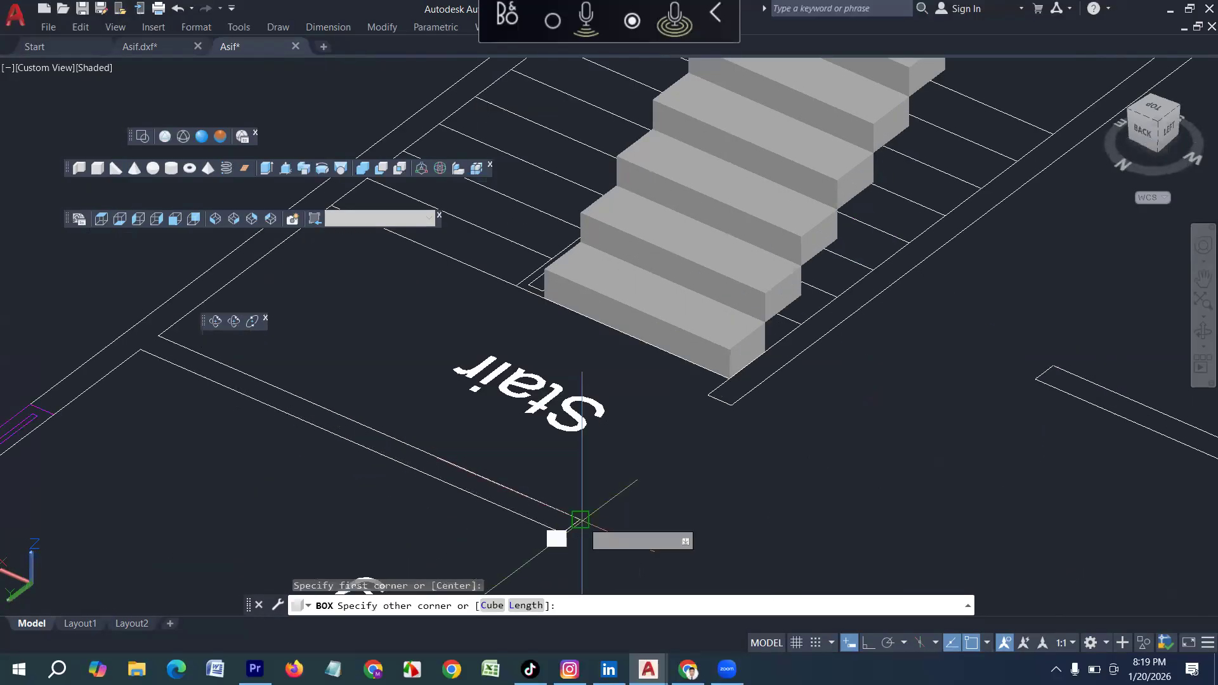
{"action": "left_click", "coordinate": [580, 521]}
{"action": "type", "text": "6"}
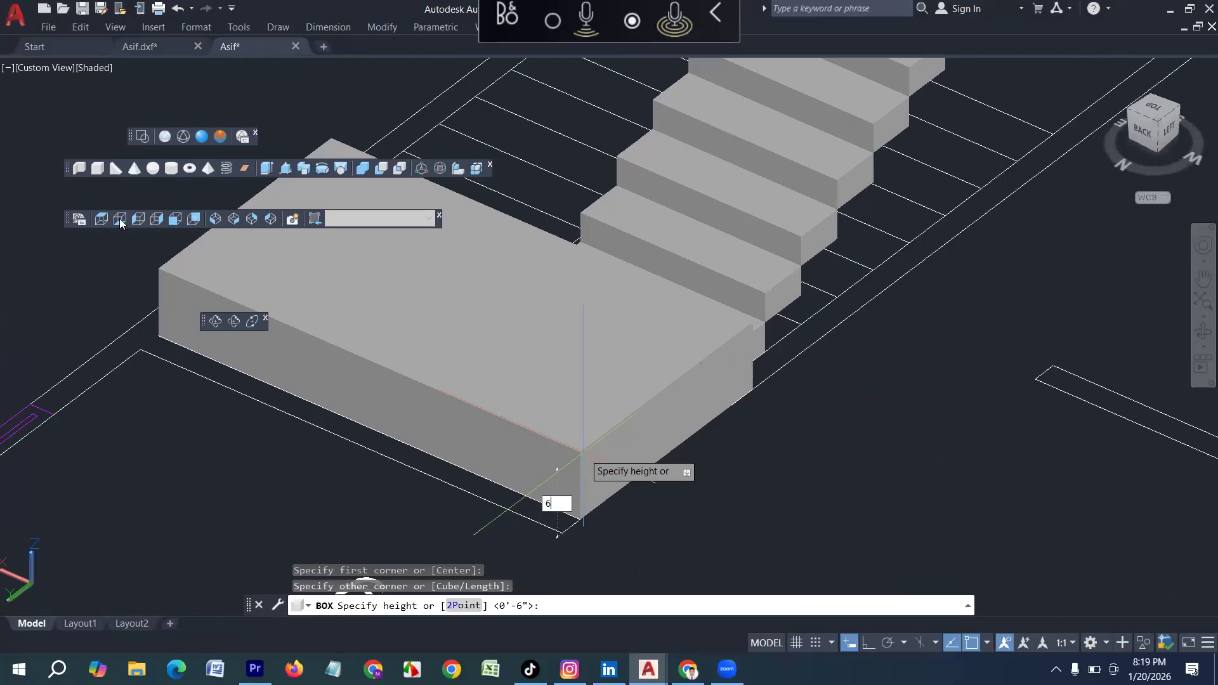
{"action": "key", "text": "Return"}
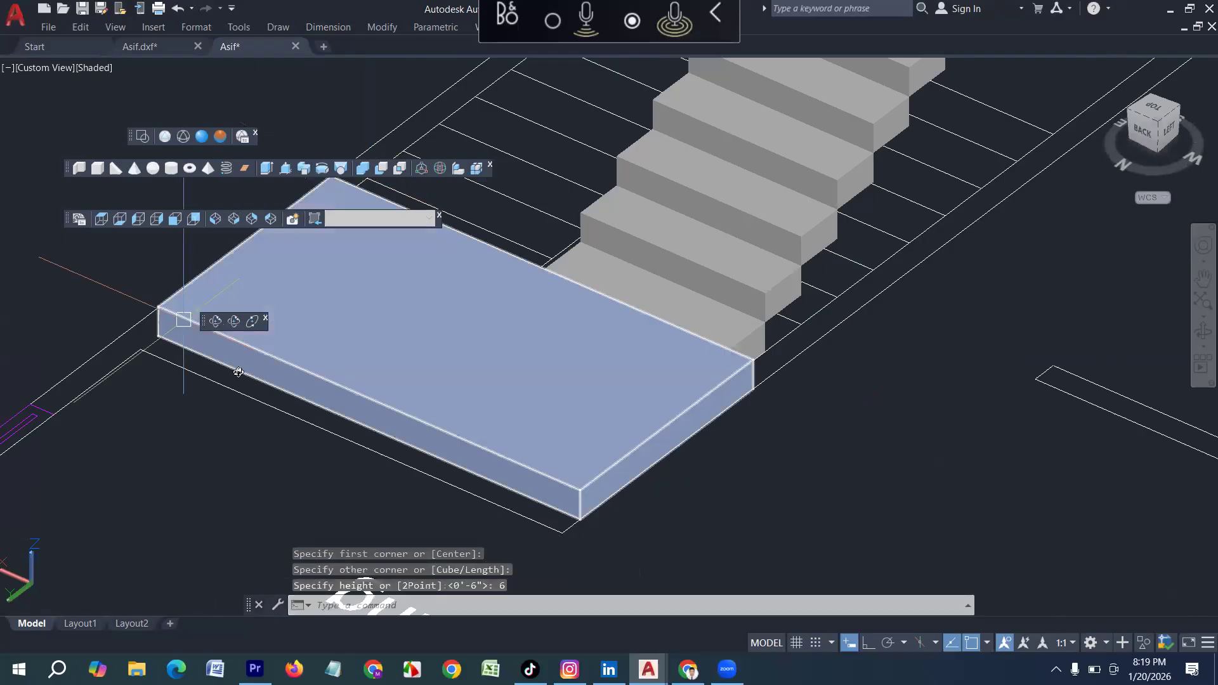
Move the new slab from its lower corner beside the treads to the upper outer corner of the second flight's top step
{"action": "left_click_drag", "start_coordinate": [628, 447], "coordinate": [753, 483]}
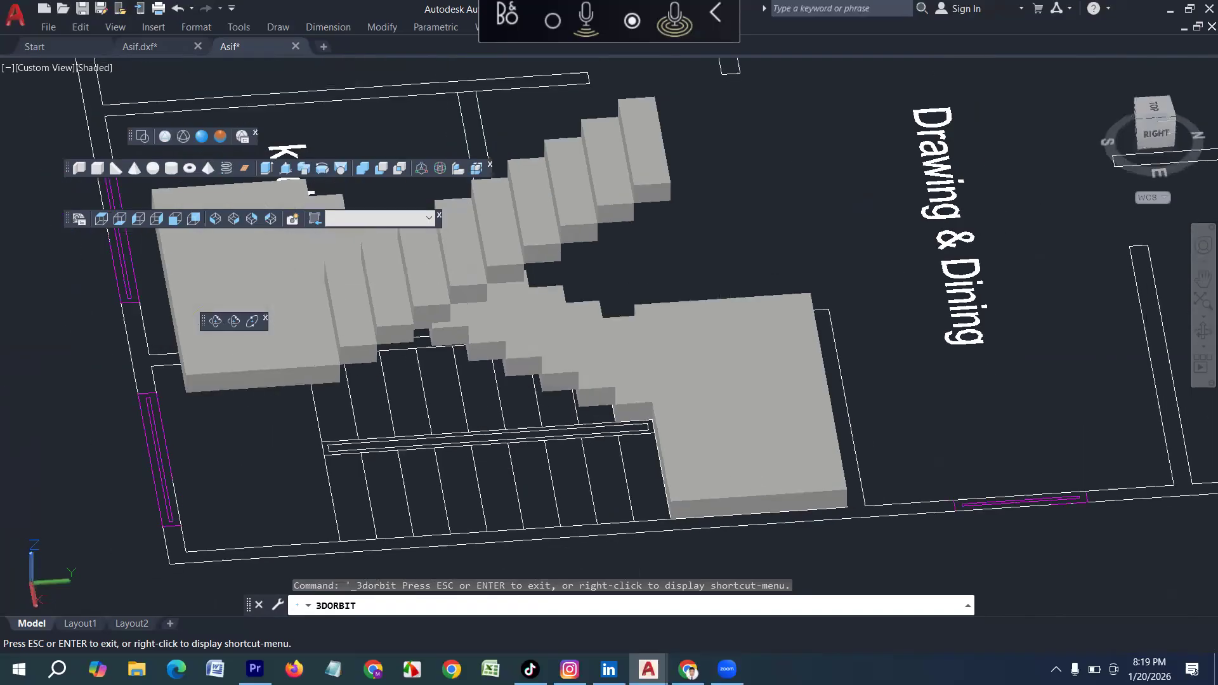
{"action": "key", "text": "Escape"}
{"action": "left_click", "coordinate": [707, 469]}
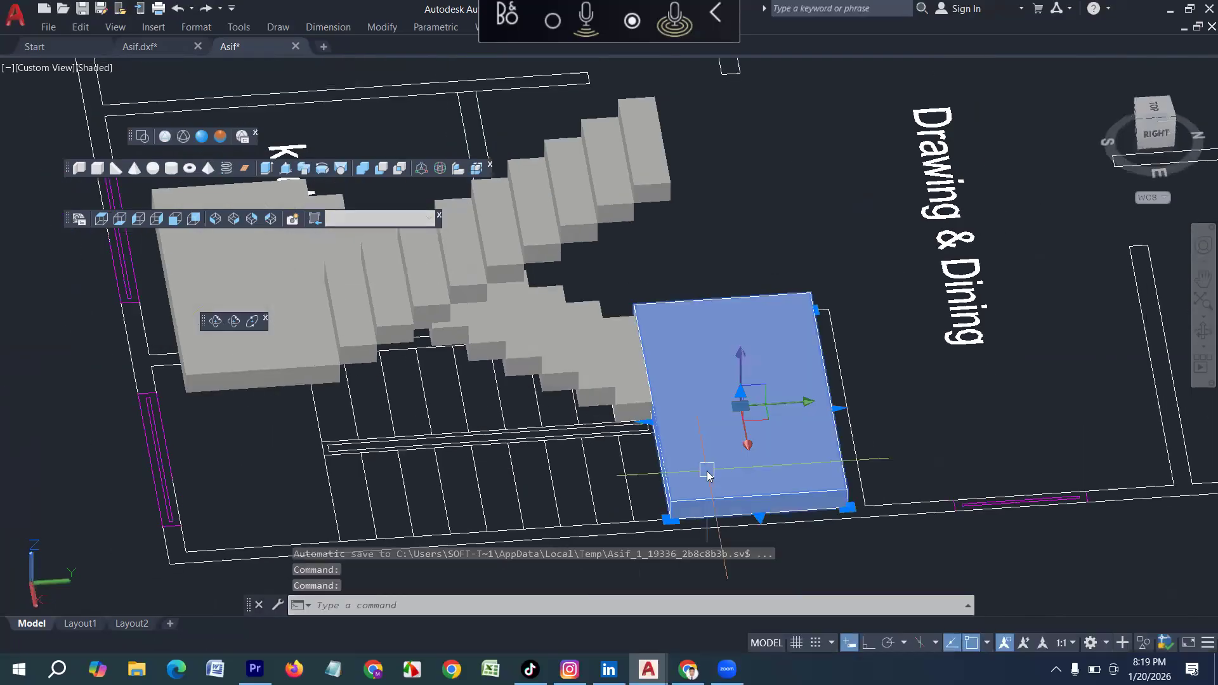
{"action": "type", "text": "M"}
{"action": "key", "text": "Return"}
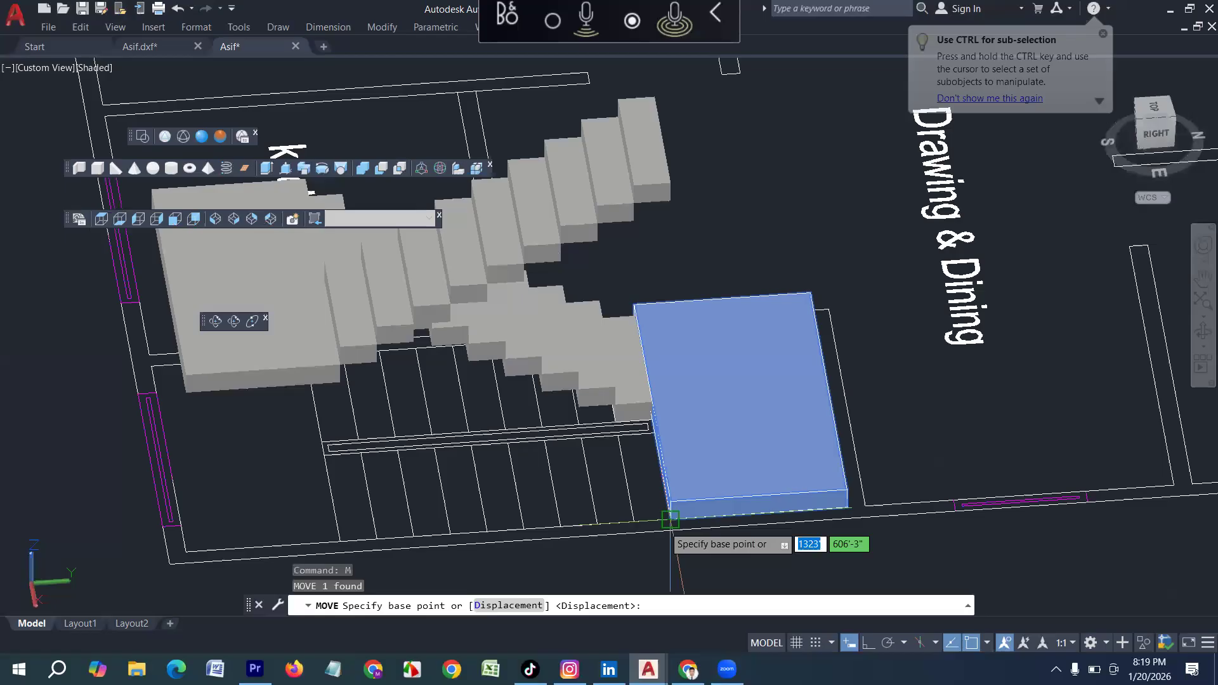
{"action": "left_click", "coordinate": [671, 520]}
{"action": "middle_click_drag", "start_coordinate": [700, 141], "coordinate": [676, 381]}
{"action": "scroll", "coordinate": [676, 380], "scroll_direction": "down", "scroll_amount": 1}
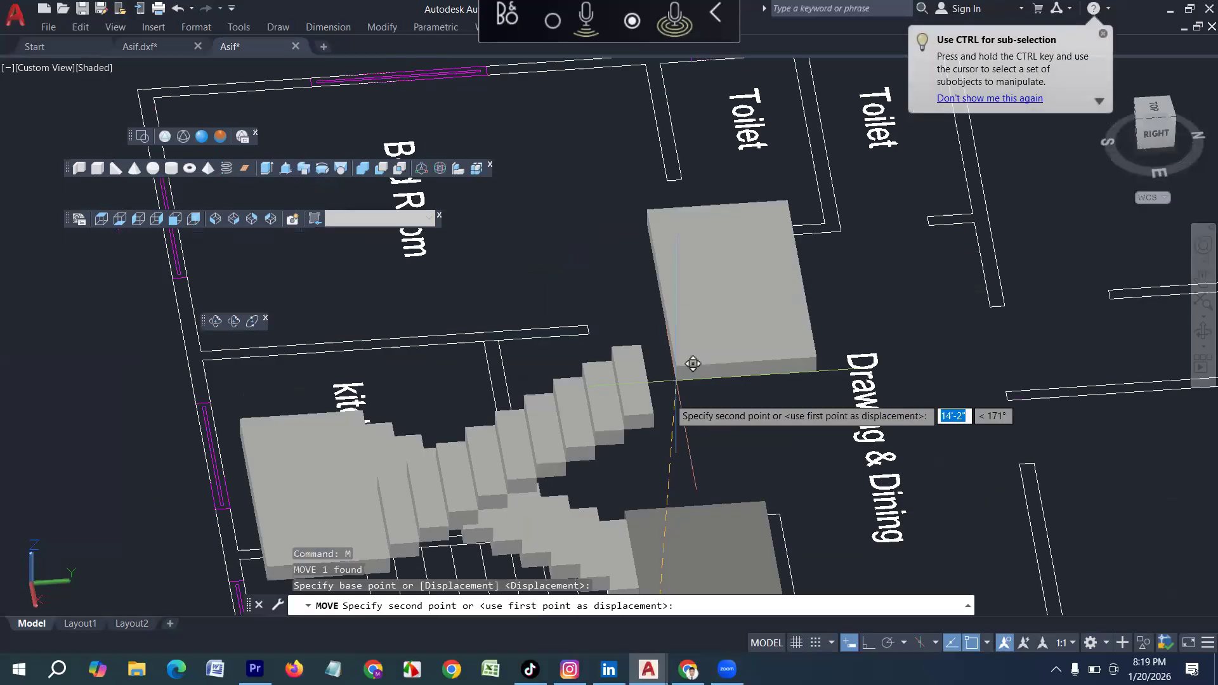
{"action": "scroll", "coordinate": [693, 364], "scroll_direction": "up", "scroll_amount": 3}
{"action": "left_click", "coordinate": [670, 399]}
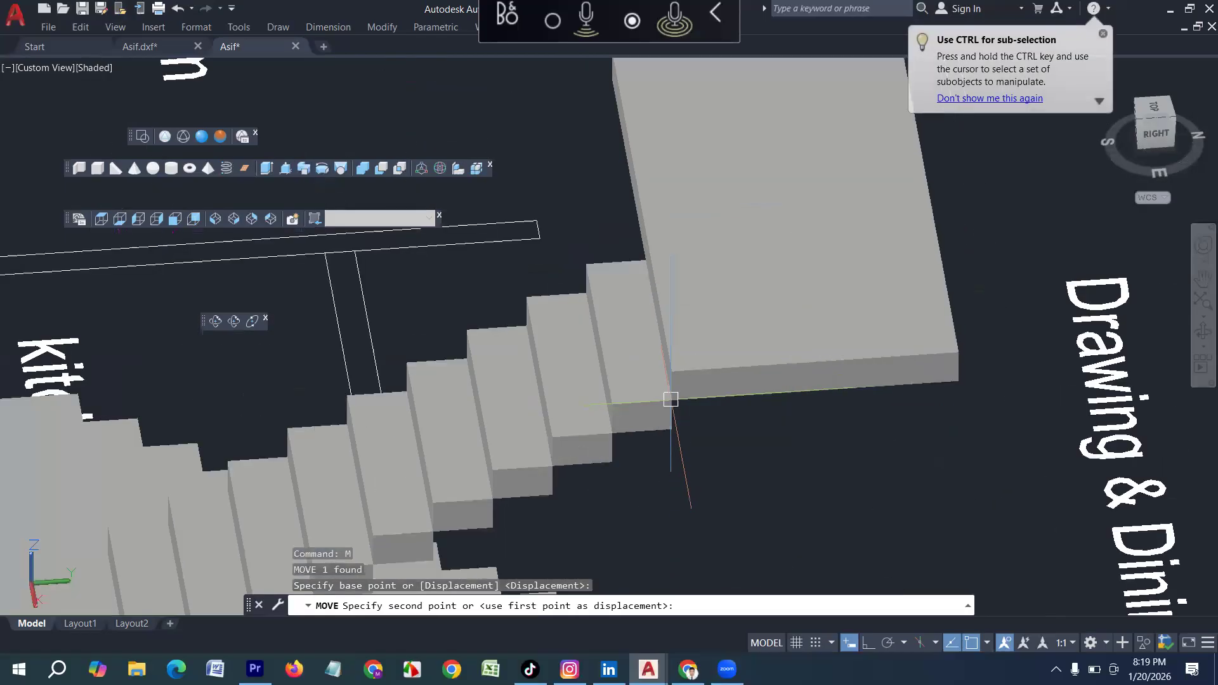
Examine both flights and both landings of the staircase from several sides
{"action": "scroll", "coordinate": [235, 330], "scroll_direction": "down", "scroll_amount": 3}
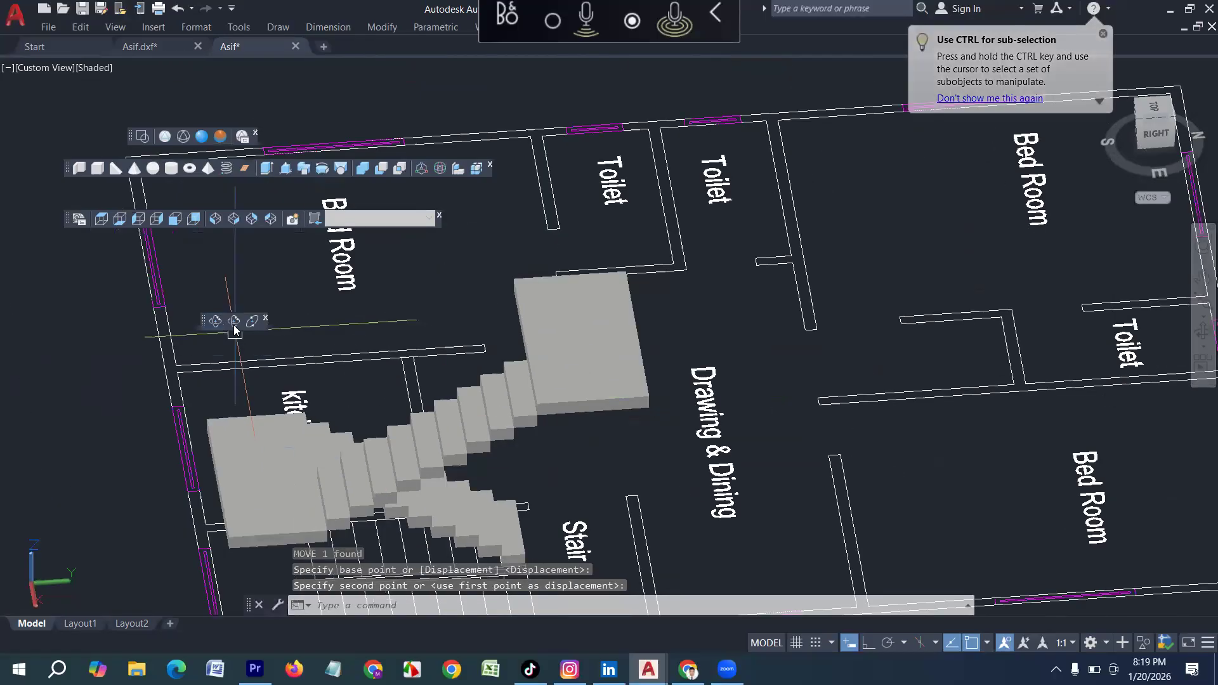
{"action": "left_click", "coordinate": [234, 321]}
{"action": "left_click_drag", "start_coordinate": [443, 447], "coordinate": [304, 390]}
{"action": "left_click_drag", "start_coordinate": [233, 382], "coordinate": [241, 394]}
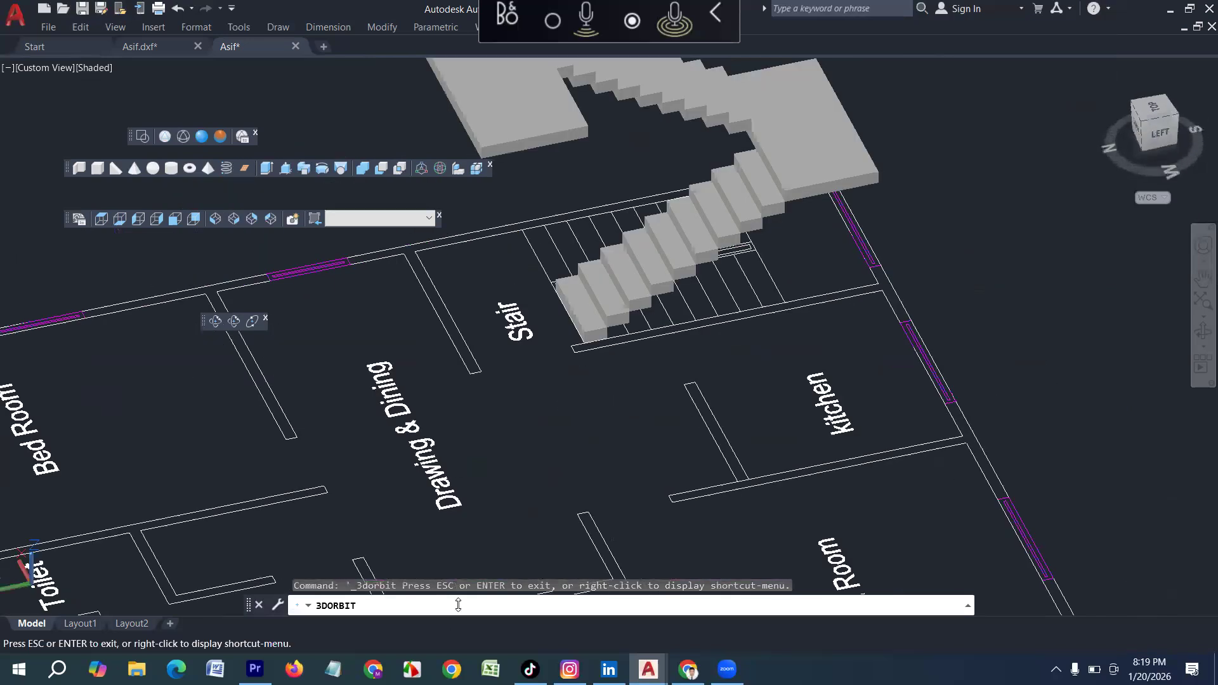
{"action": "left_click_drag", "start_coordinate": [634, 438], "coordinate": [592, 439]}
{"action": "left_click_drag", "start_coordinate": [500, 536], "coordinate": [478, 472]}
{"action": "scroll", "coordinate": [478, 472], "scroll_direction": "down", "scroll_amount": 5}
{"action": "scroll", "coordinate": [510, 363], "scroll_direction": "up", "scroll_amount": 3}
{"action": "key", "text": "Escape"}
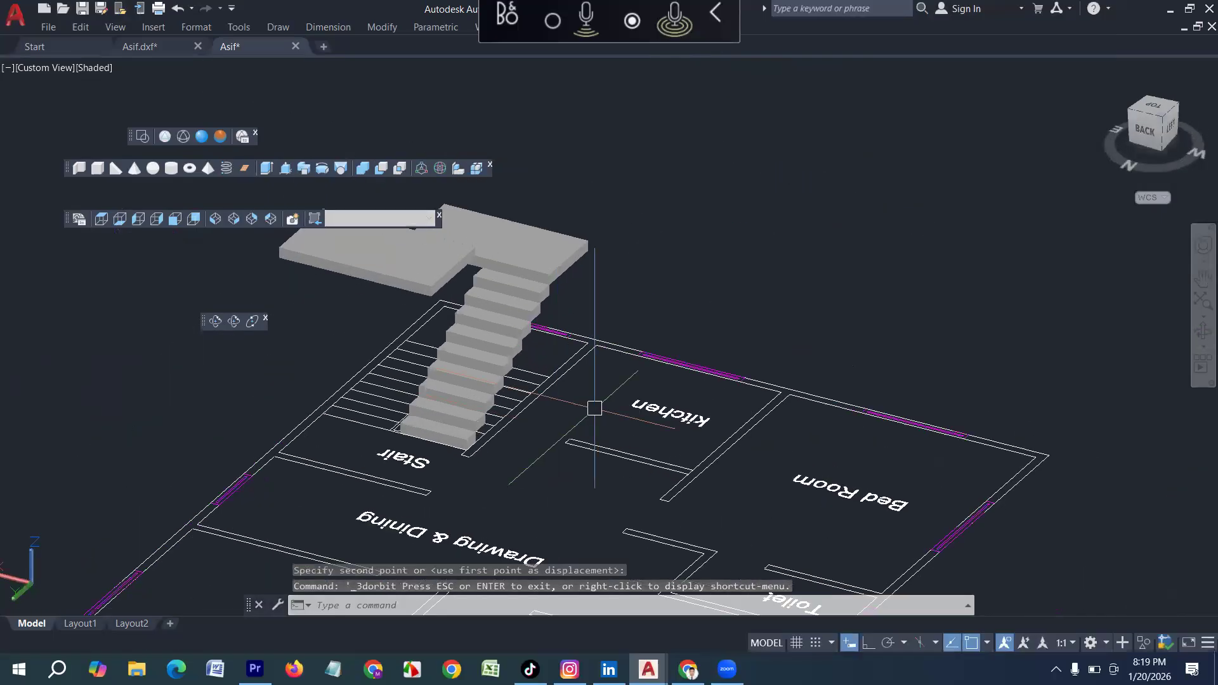
Open the Materials Browser and show the Paint category of the Autodesk Library
{"action": "scroll", "coordinate": [526, 374], "scroll_direction": "up", "scroll_amount": 3}
{"action": "type", "text": "Mat"}
{"action": "key", "text": "Return"}
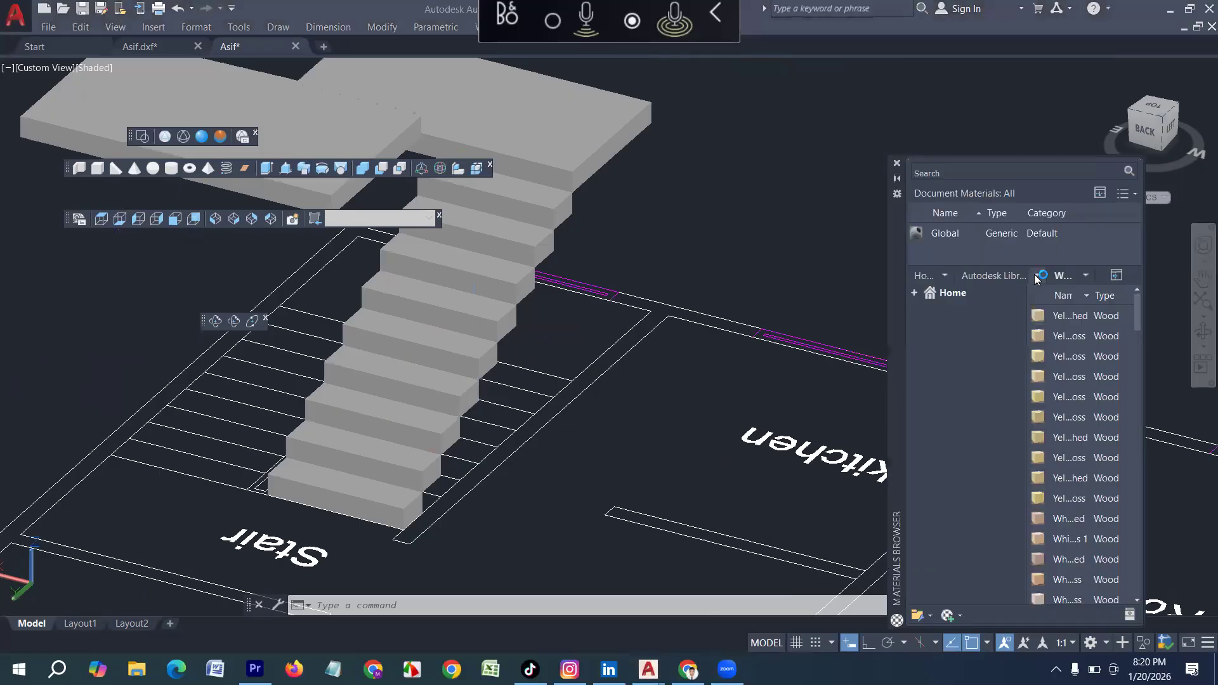
{"action": "left_click", "coordinate": [1037, 273]}
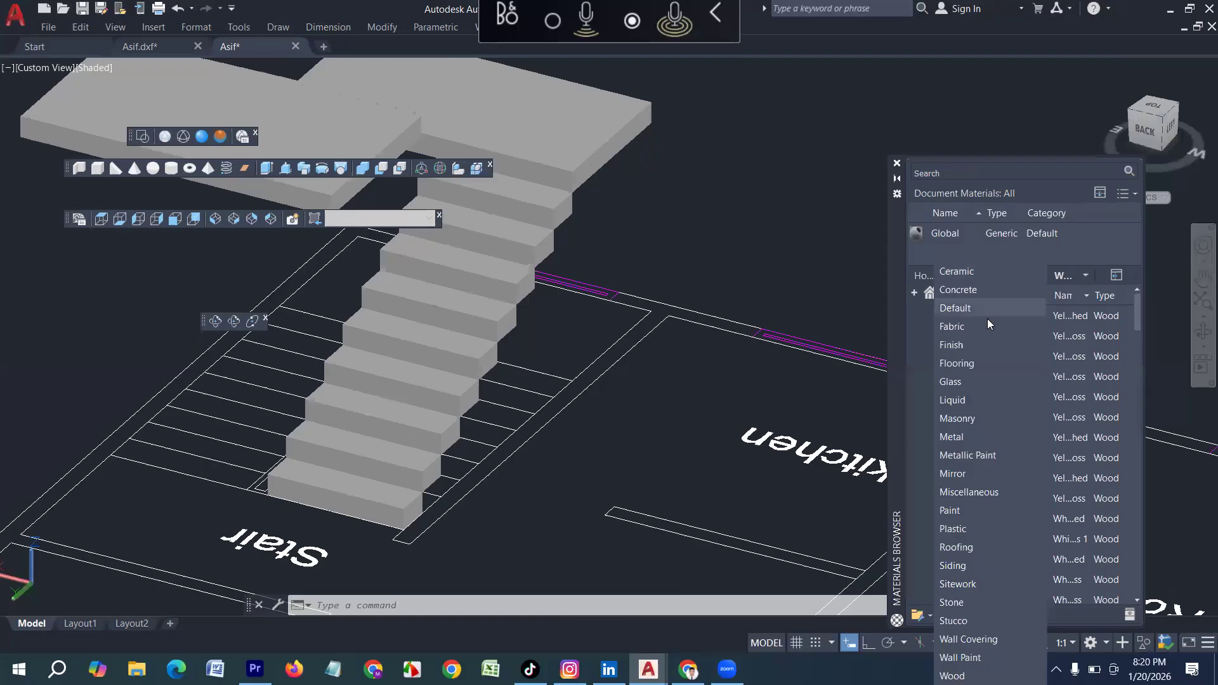
{"action": "left_click", "coordinate": [957, 517]}
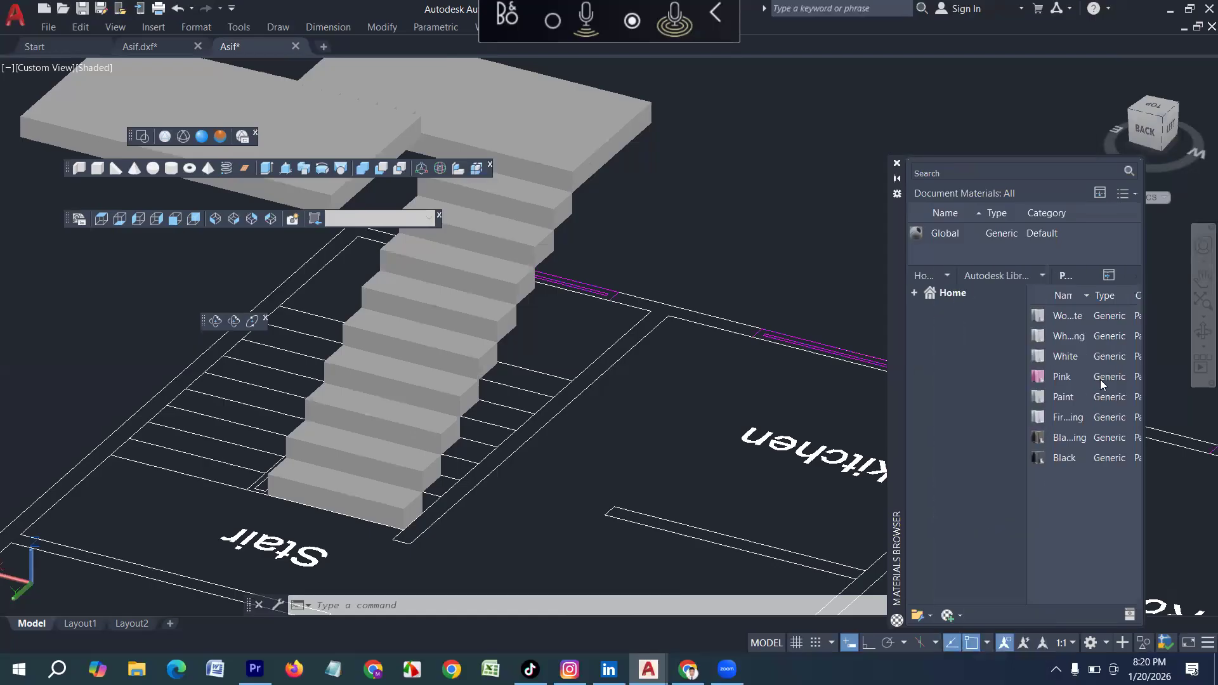
Try white paint on the first flight's bottom step, and apply the Pink paint material to its two lowest steps
{"action": "left_click_drag", "start_coordinate": [1062, 355], "coordinate": [381, 508]}
{"action": "scroll", "coordinate": [380, 501], "scroll_direction": "up", "scroll_amount": 2}
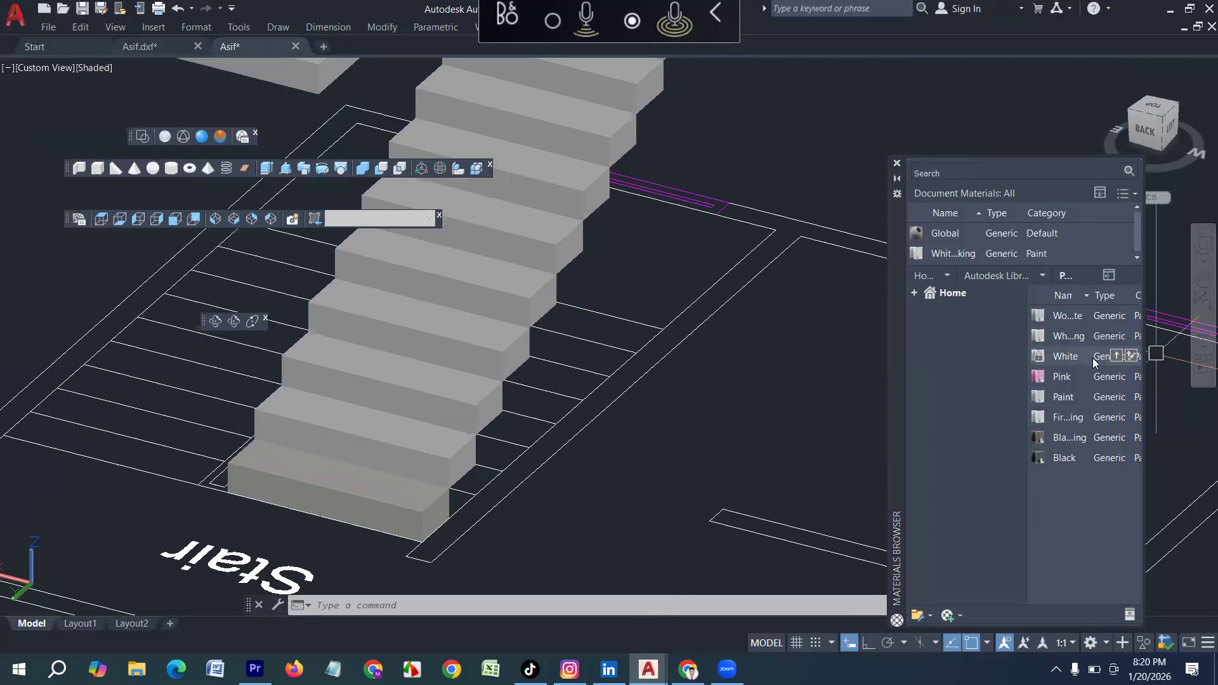
{"action": "left_click_drag", "start_coordinate": [1062, 376], "coordinate": [333, 495]}
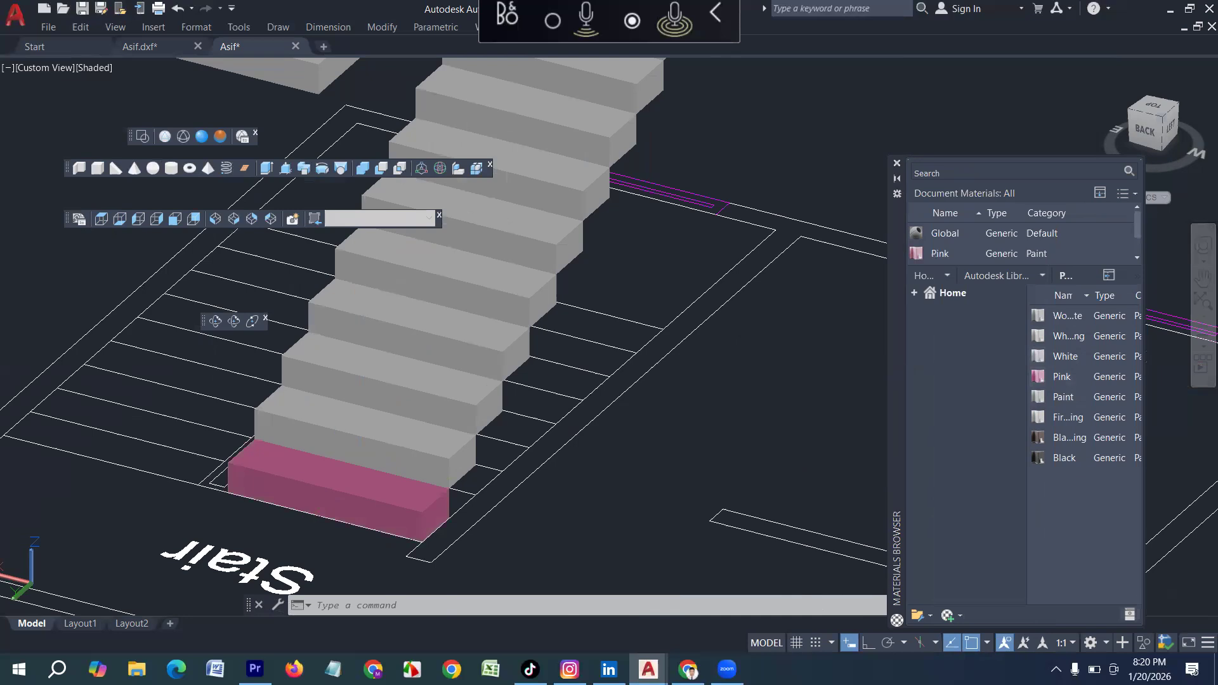
{"action": "left_click_drag", "start_coordinate": [1082, 384], "coordinate": [380, 452]}
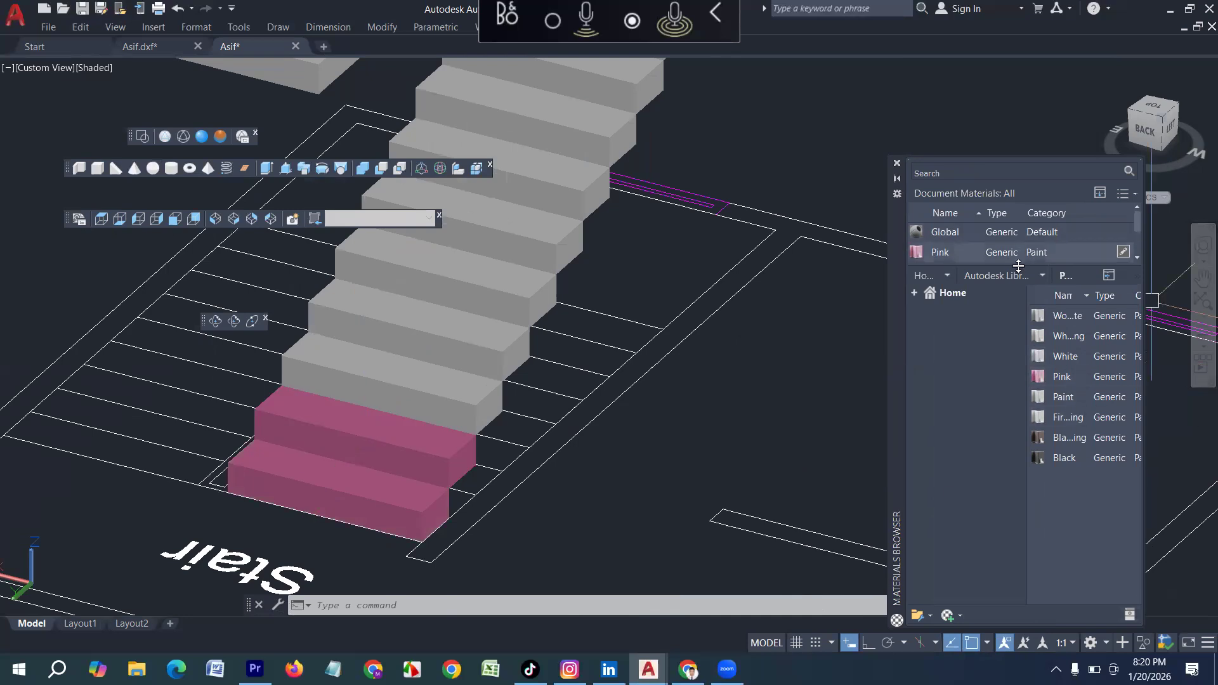
Show the Autodesk Library's Concrete category and apply a different concrete material to each of the first flight's two lowest steps
{"action": "left_click", "coordinate": [1043, 275]}
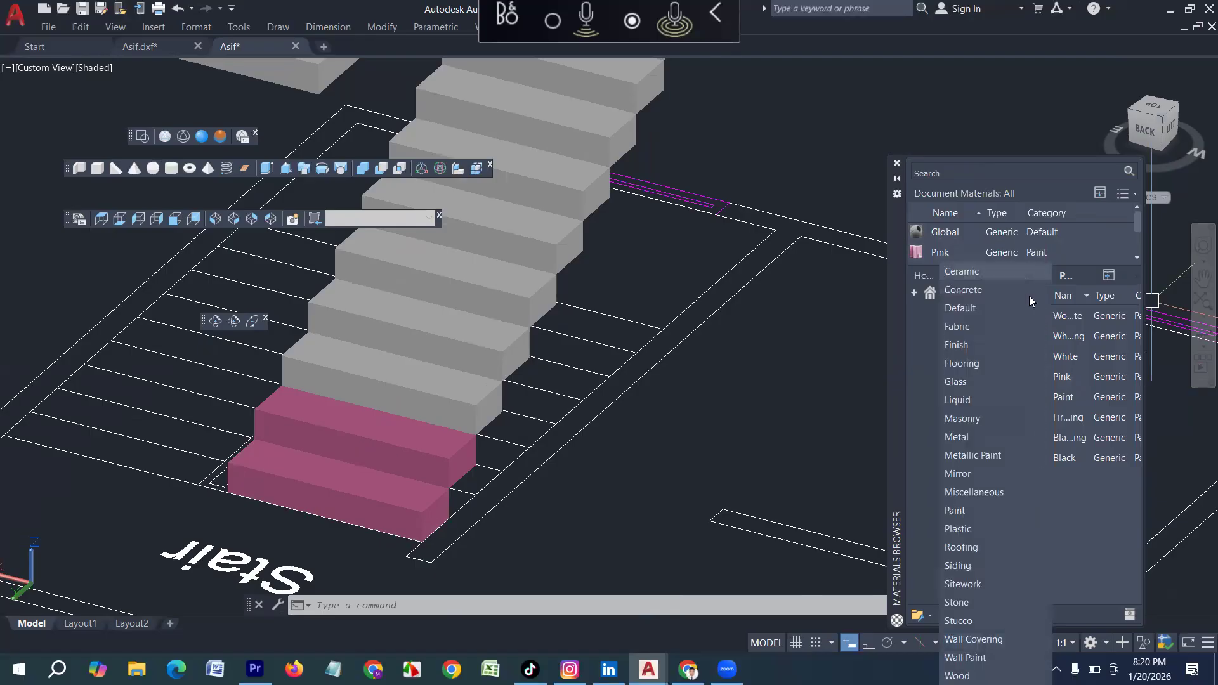
{"action": "left_click", "coordinate": [973, 291]}
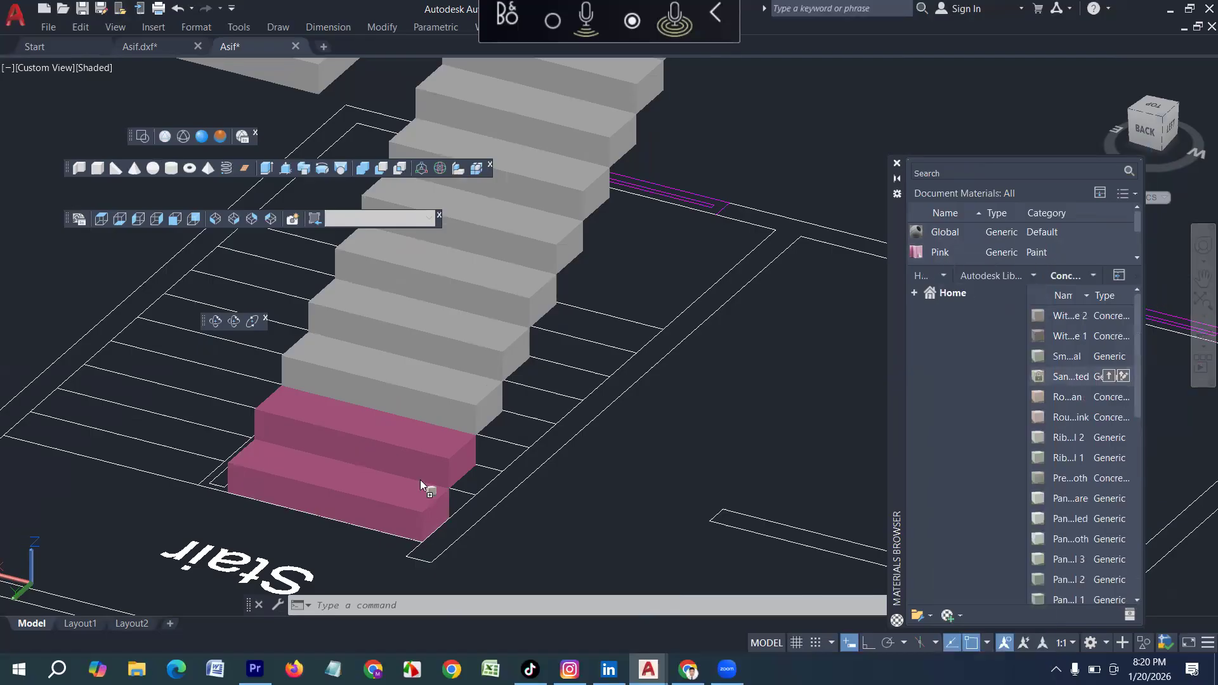
{"action": "left_click_drag", "start_coordinate": [434, 502], "coordinate": [434, 501]}
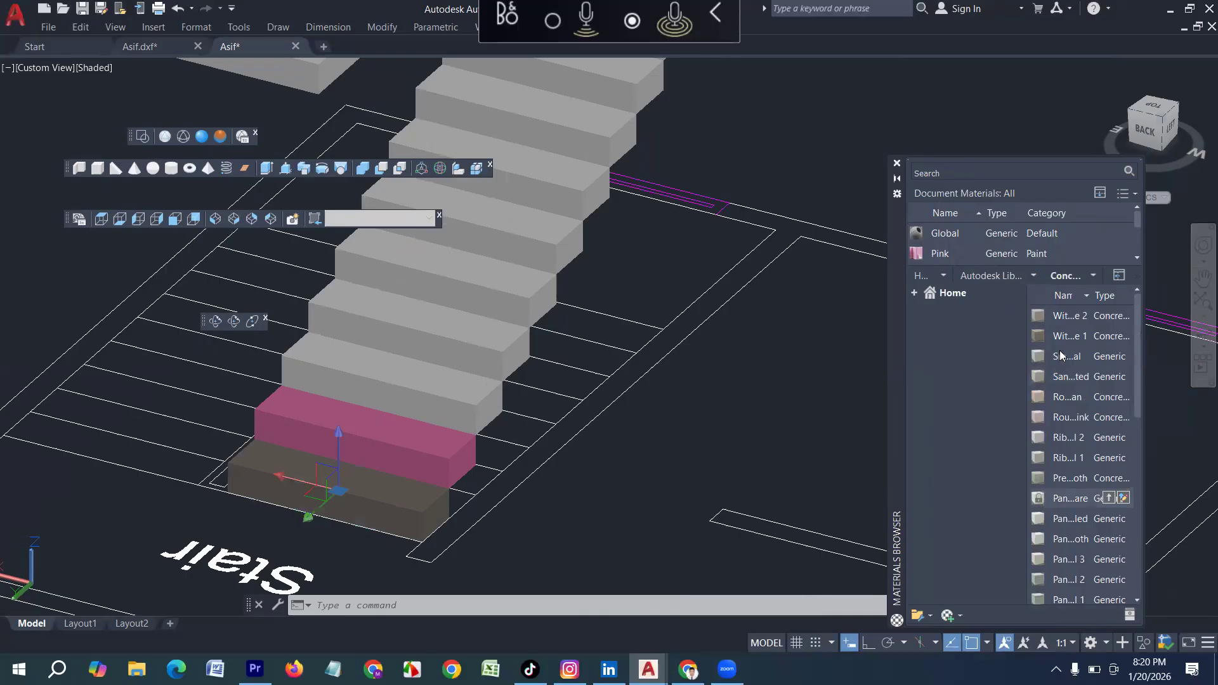
{"action": "left_click_drag", "start_coordinate": [401, 439], "coordinate": [402, 440]}
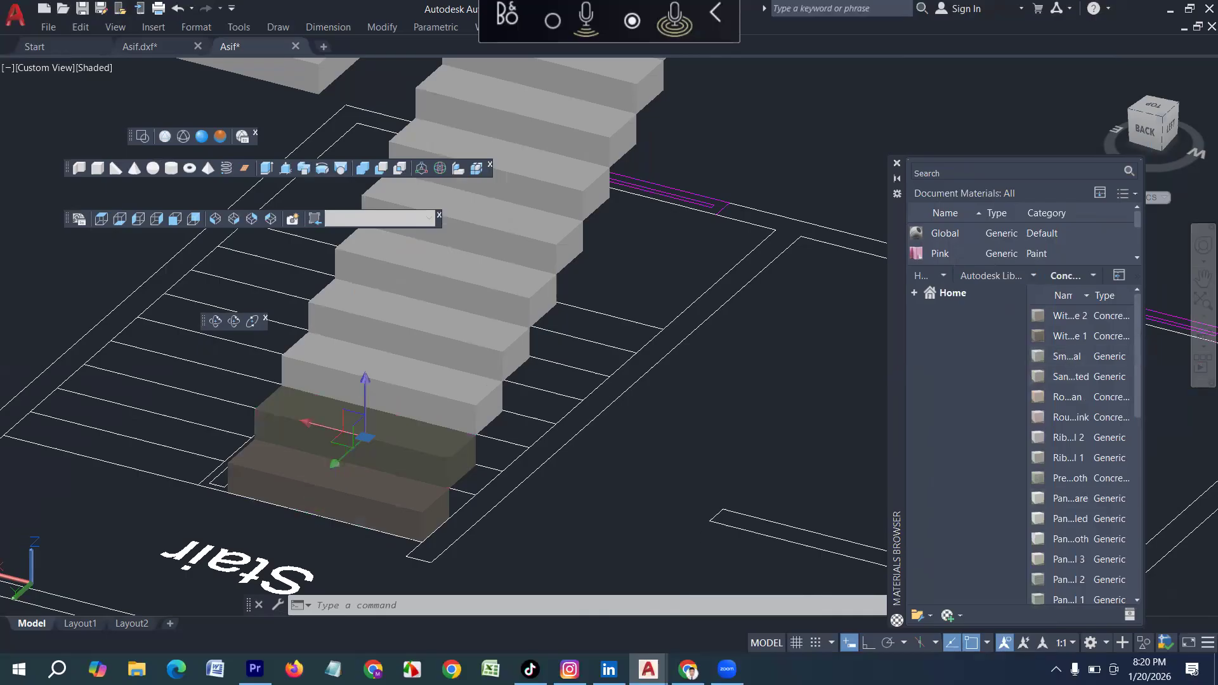
Replace the material of the first flight's two lowest steps with the dark concrete listed as "Wit...e 1"
{"action": "scroll", "coordinate": [472, 497], "scroll_direction": "up", "scroll_amount": 3}
{"action": "left_click_drag", "start_coordinate": [1066, 337], "coordinate": [319, 519]}
{"action": "left_click_drag", "start_coordinate": [220, 470], "coordinate": [221, 464]}
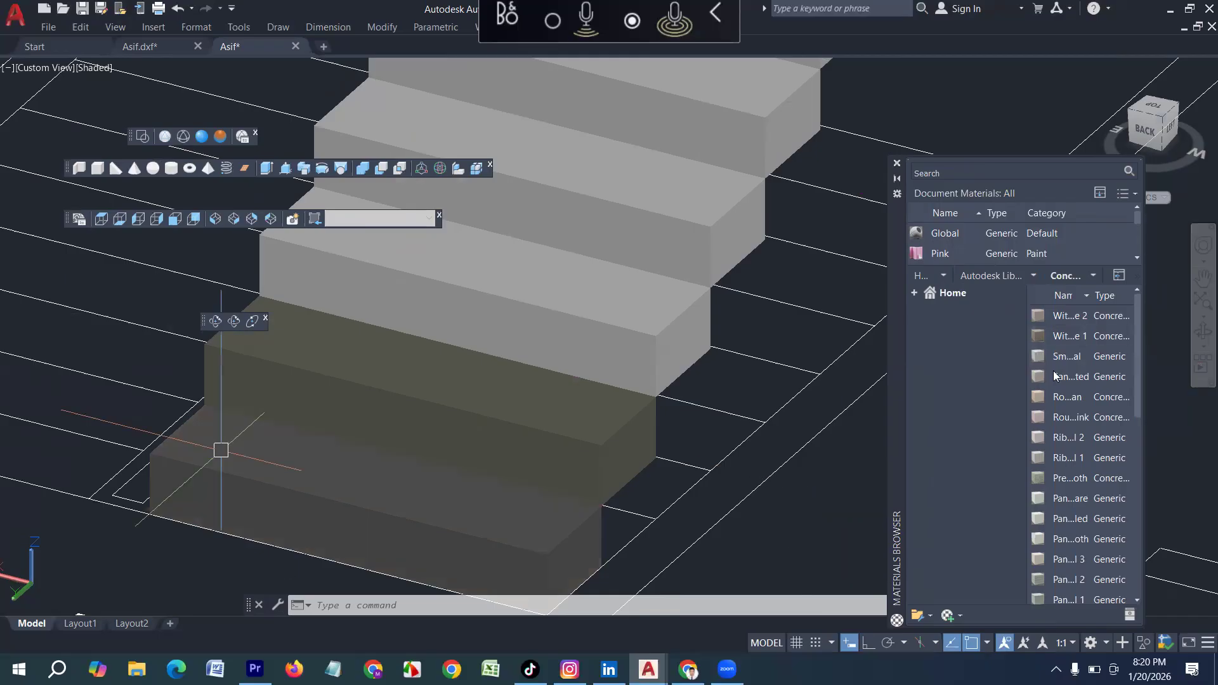
{"action": "left_click_drag", "start_coordinate": [1069, 339], "coordinate": [341, 406]}
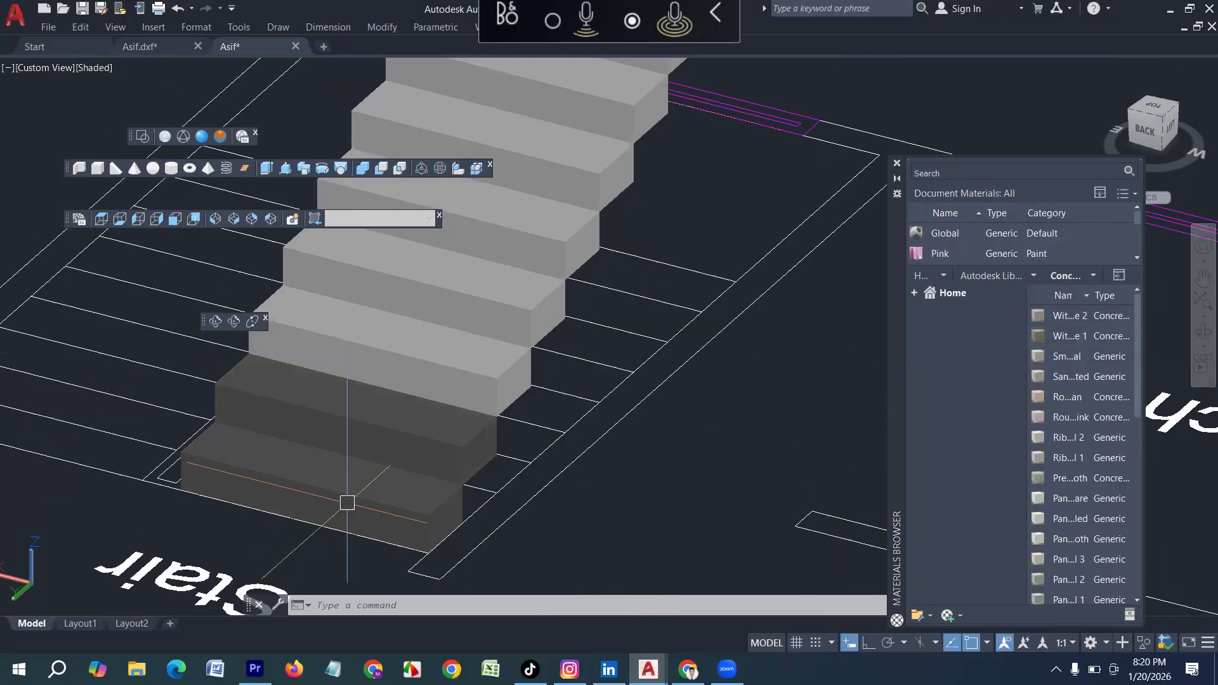
Examine the staircase over the floor plan from other angles and locate the separate three-sided stair plan beside it
{"action": "scroll", "coordinate": [347, 503], "scroll_direction": "down", "scroll_amount": 5}
{"action": "scroll", "coordinate": [432, 502], "scroll_direction": "up", "scroll_amount": 3}
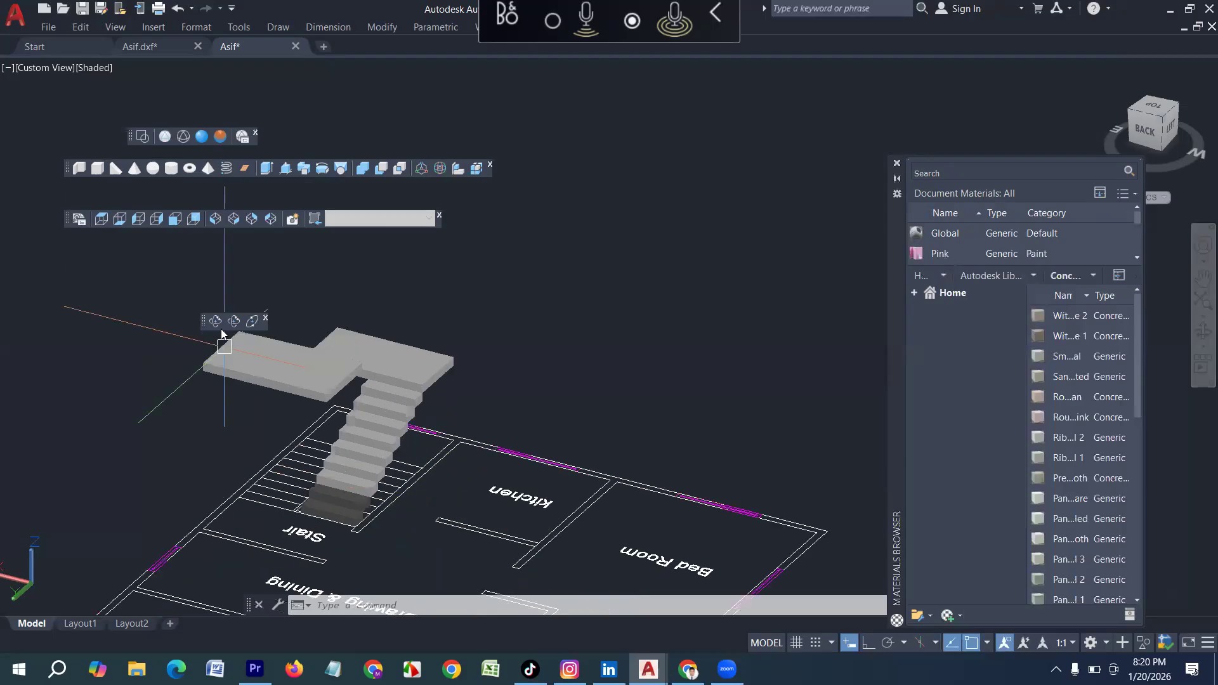
{"action": "left_click", "coordinate": [215, 321]}
{"action": "left_click_drag", "start_coordinate": [416, 316], "coordinate": [341, 435]}
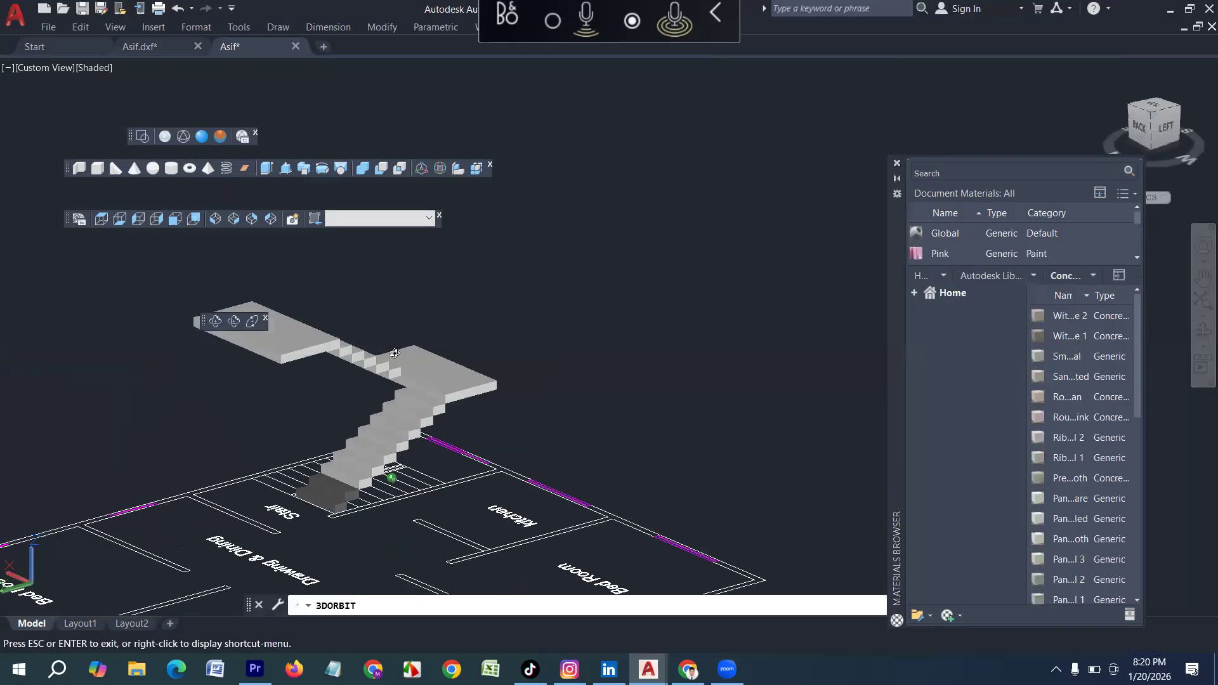
{"action": "scroll", "coordinate": [292, 403], "scroll_direction": "down", "scroll_amount": 3}
{"action": "scroll", "coordinate": [413, 555], "scroll_direction": "down", "scroll_amount": 1}
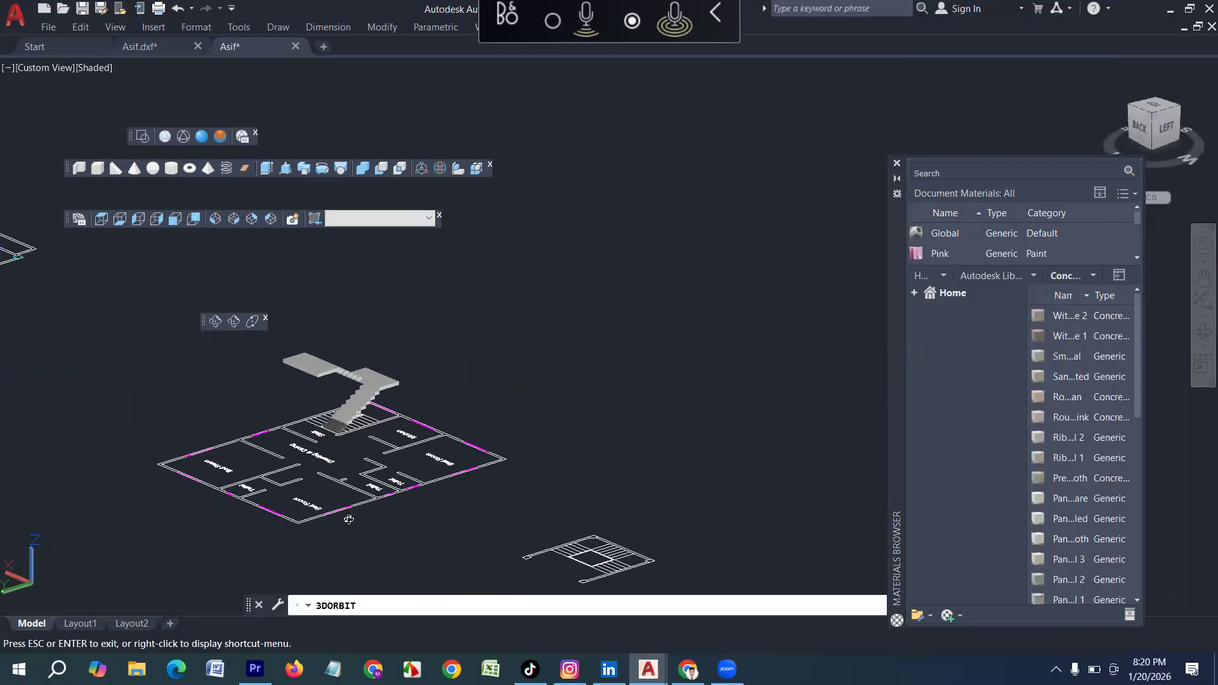
{"action": "left_click_drag", "start_coordinate": [442, 573], "coordinate": [40, 443]}
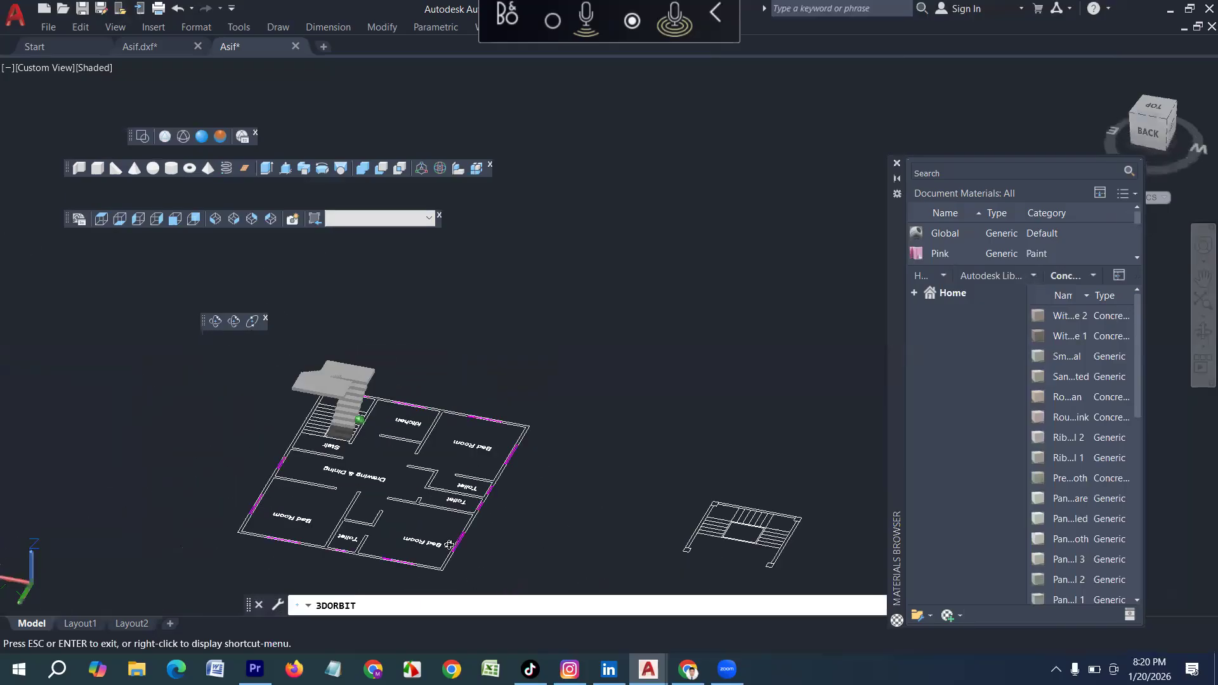
{"action": "left_click_drag", "start_coordinate": [578, 564], "coordinate": [10, 528]}
{"action": "left_click_drag", "start_coordinate": [473, 515], "coordinate": [435, 507]}
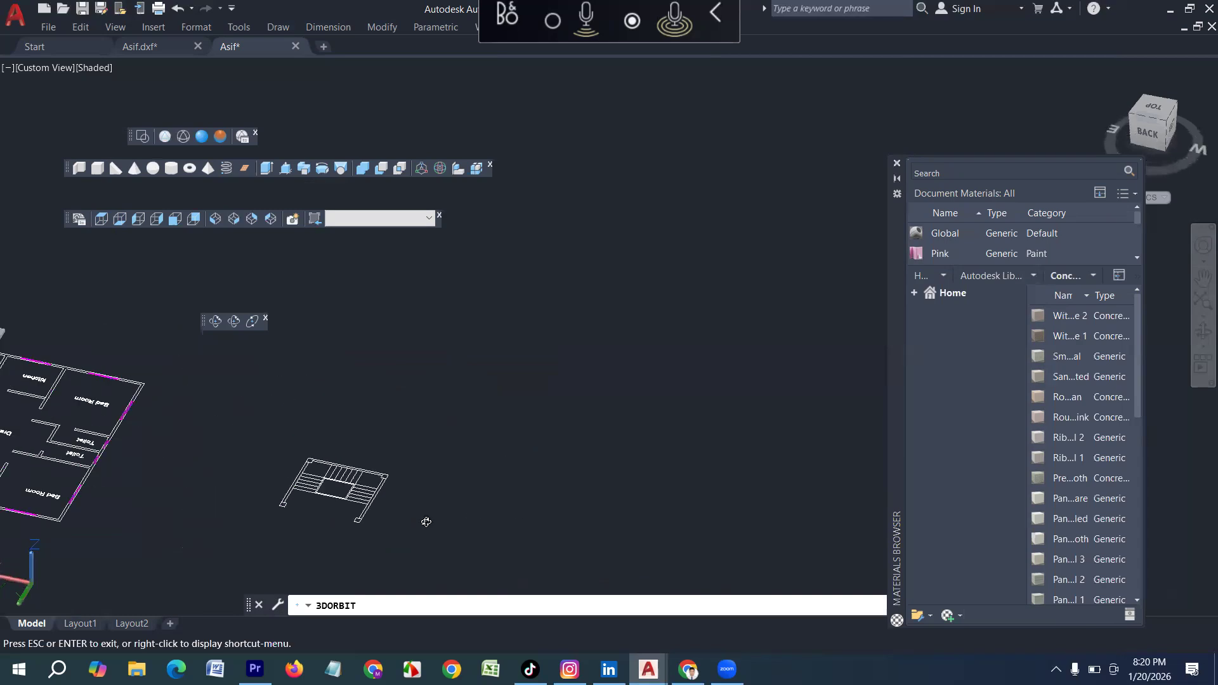
{"action": "scroll", "coordinate": [406, 511], "scroll_direction": "up", "scroll_amount": 3}
{"action": "scroll", "coordinate": [330, 534], "scroll_direction": "up", "scroll_amount": 2}
{"action": "key", "text": "Escape"}
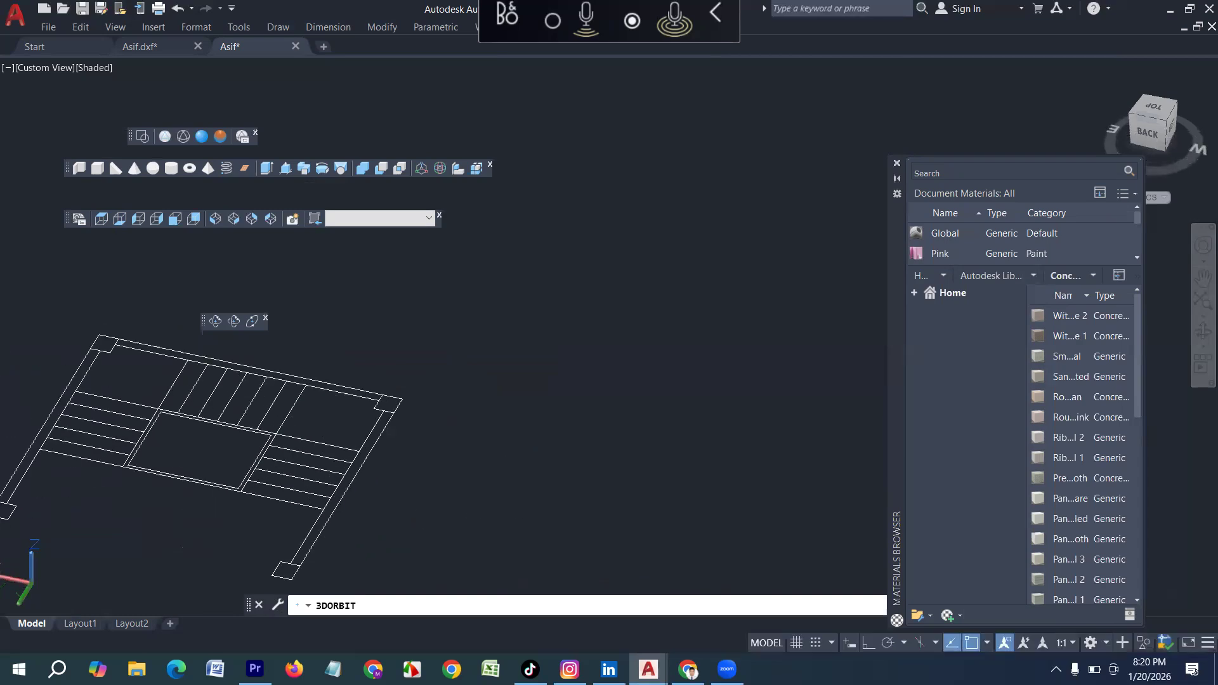
Create a 3'-6" by 10" box, 6 inches high, on the outermost tread of one side flight in the separate stair plan
{"action": "scroll", "coordinate": [85, 182], "scroll_direction": "up", "scroll_amount": 3}
{"action": "scroll", "coordinate": [85, 182], "scroll_direction": "up", "scroll_amount": 3}
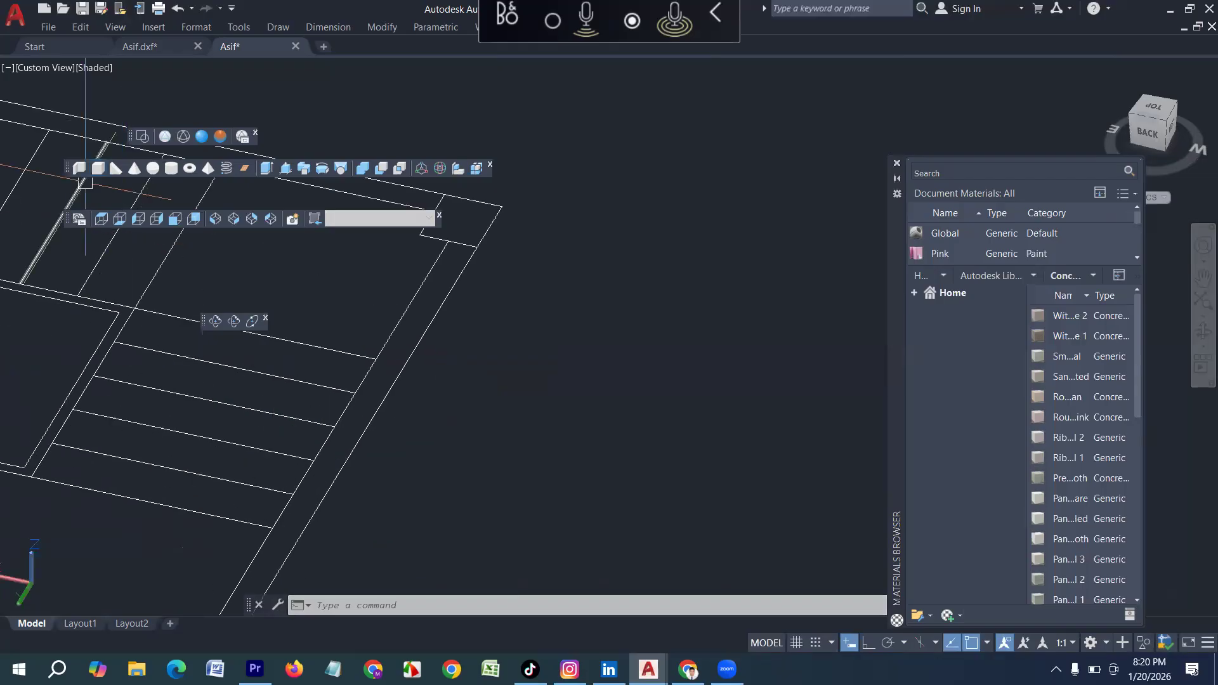
{"action": "left_click", "coordinate": [98, 168]}
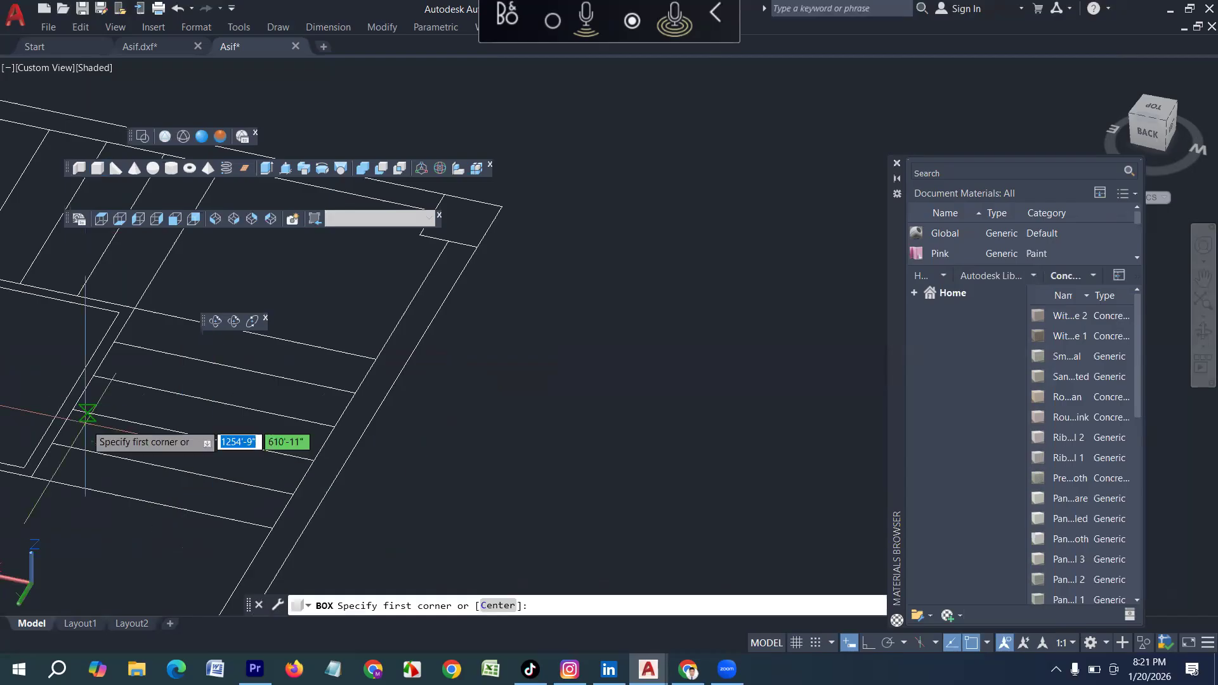
{"action": "left_click", "coordinate": [51, 448]}
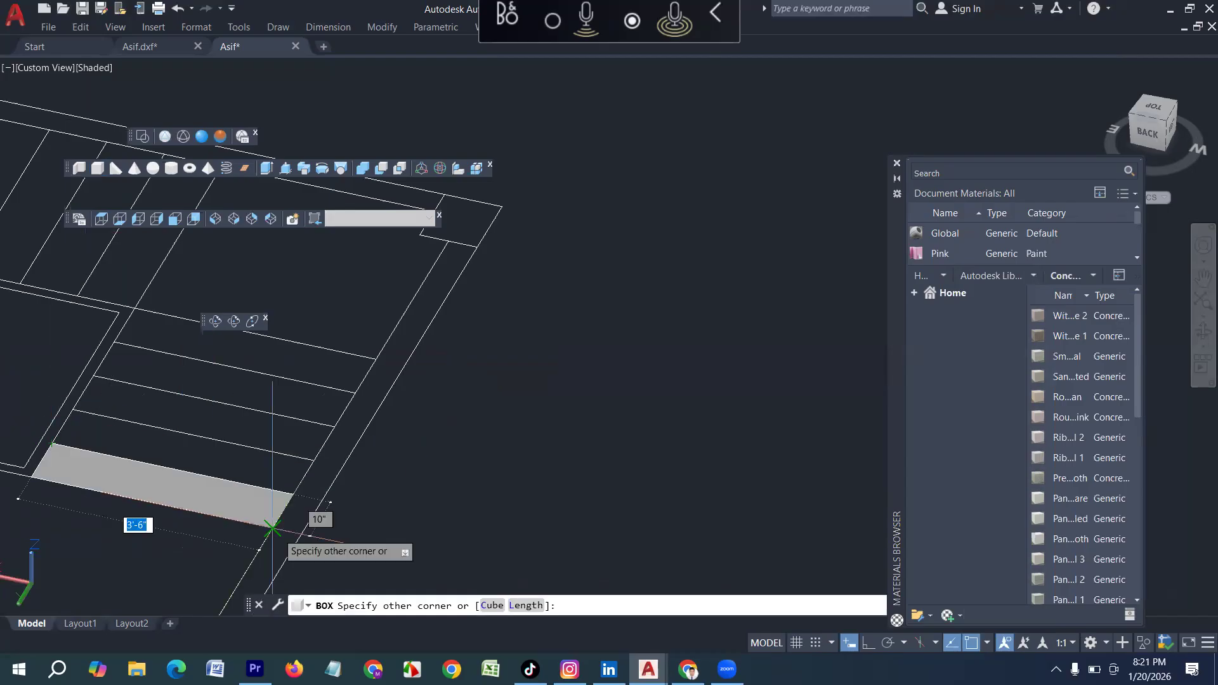
{"action": "left_click", "coordinate": [272, 528]}
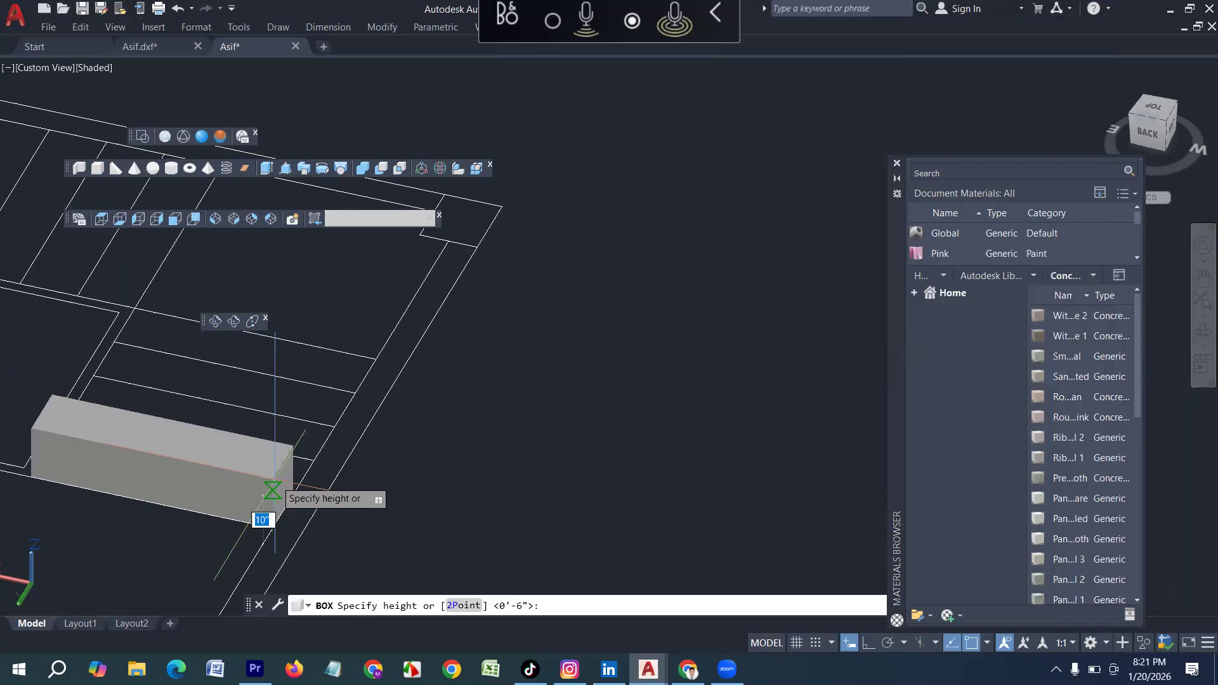
{"action": "left_click", "coordinate": [273, 490]}
{"action": "scroll", "coordinate": [230, 482], "scroll_direction": "up", "scroll_amount": 2}
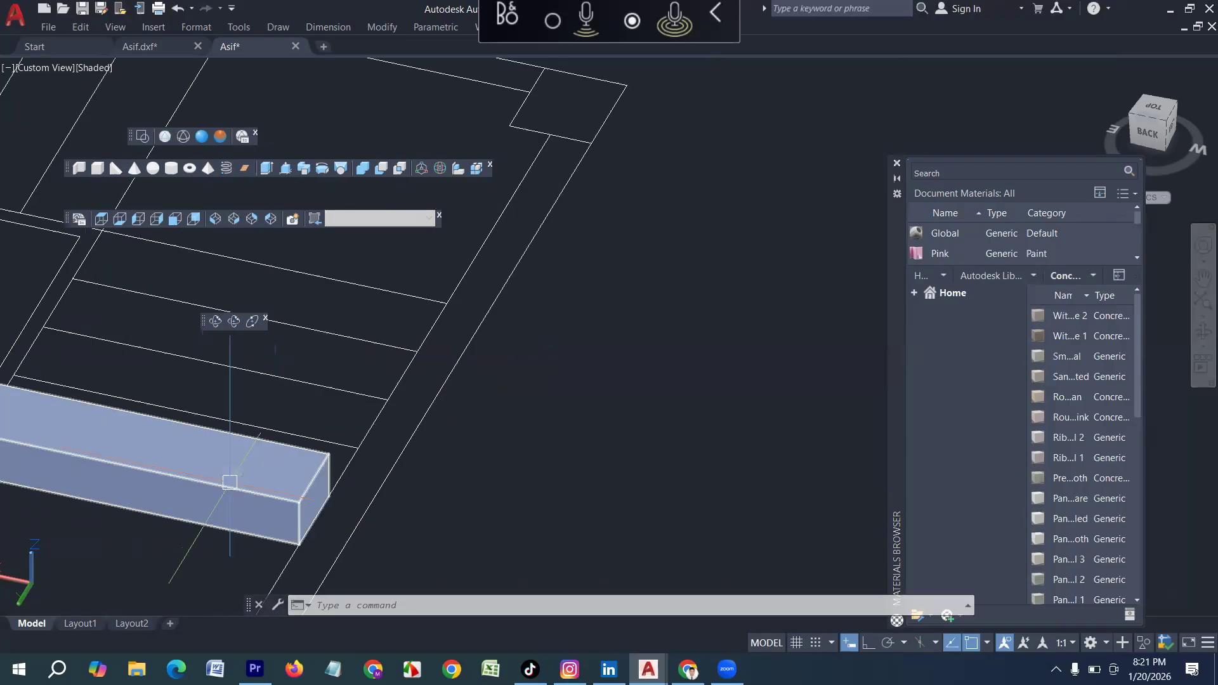
Copy the box five times from its lower front corner, placing each copy on the upper back corner of the step before it
{"action": "left_click", "coordinate": [229, 482]}
{"action": "mouse_move", "coordinate": [310, 526]}
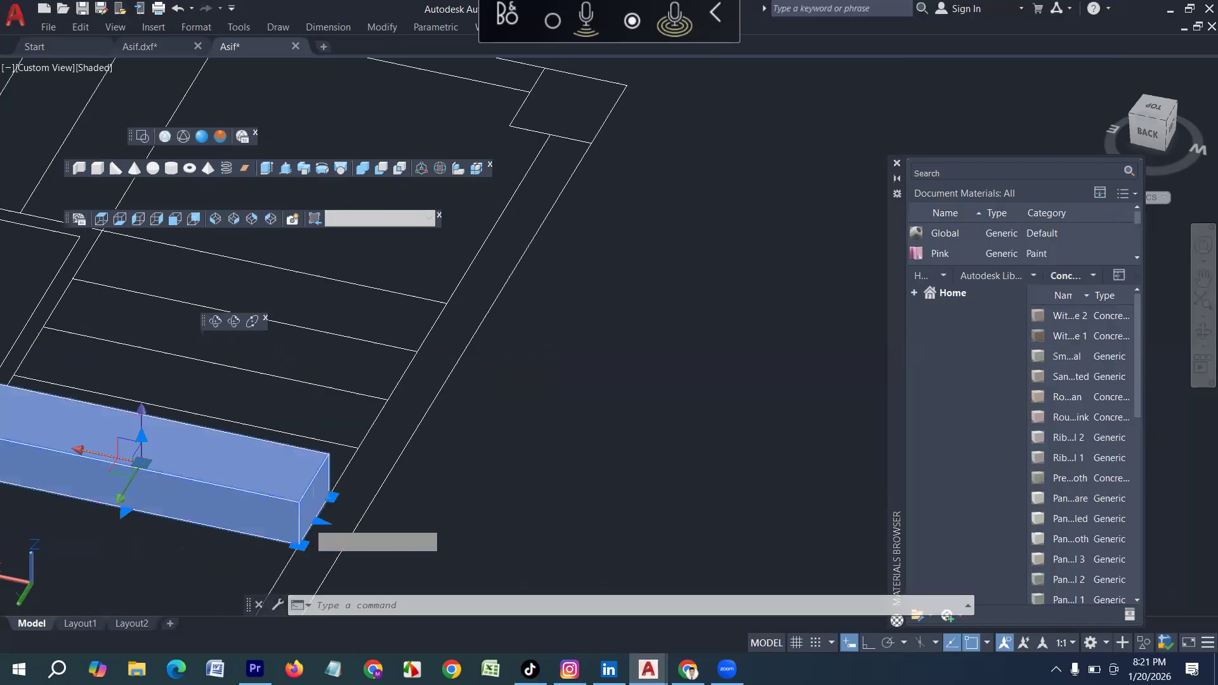
{"action": "type", "text": "co"}
{"action": "key", "text": "Return"}
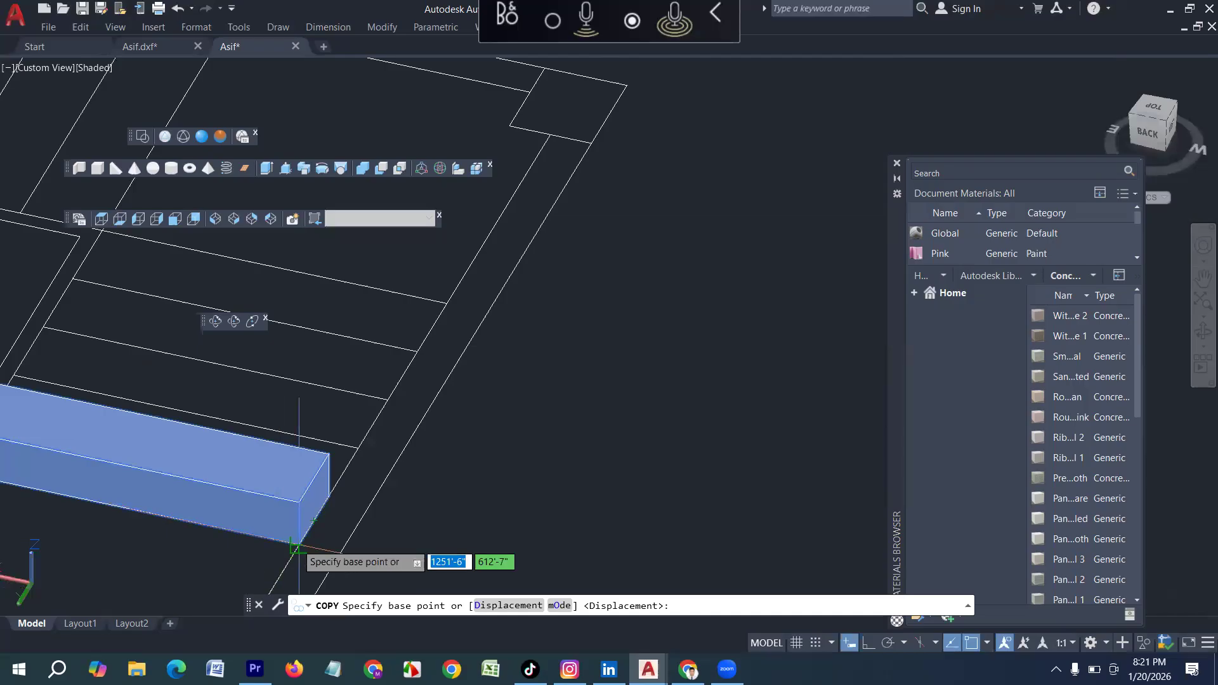
{"action": "left_click", "coordinate": [299, 543]}
{"action": "left_click", "coordinate": [328, 453]}
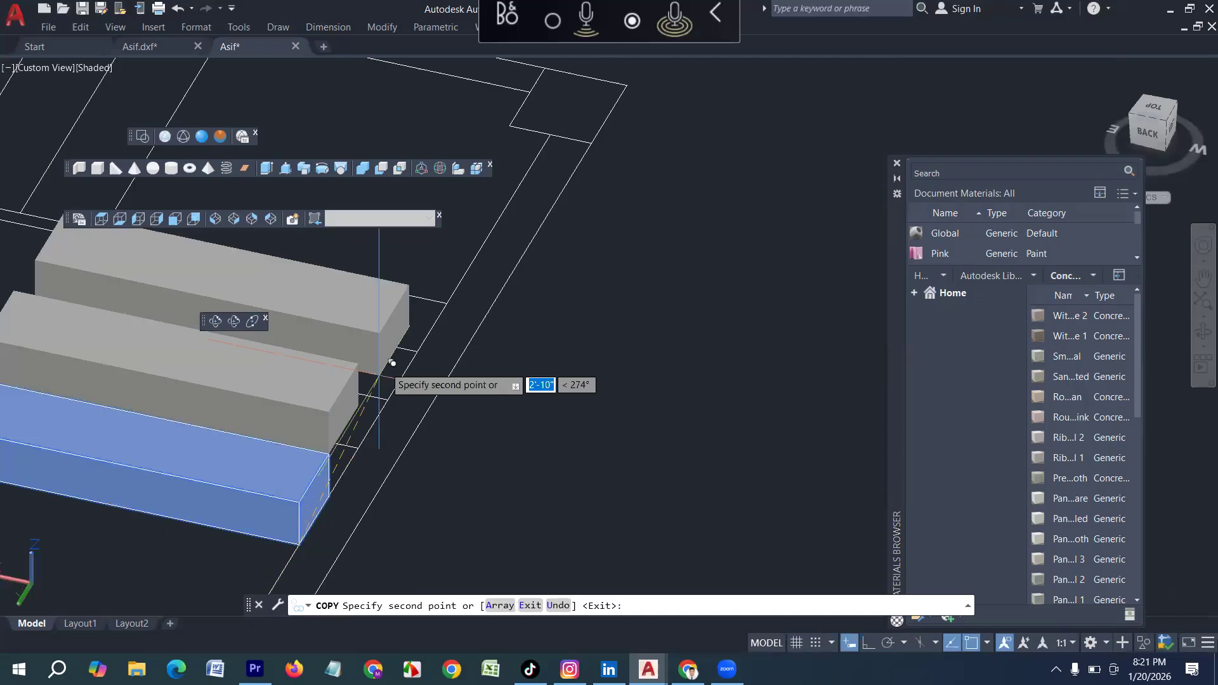
{"action": "left_click", "coordinate": [358, 362]}
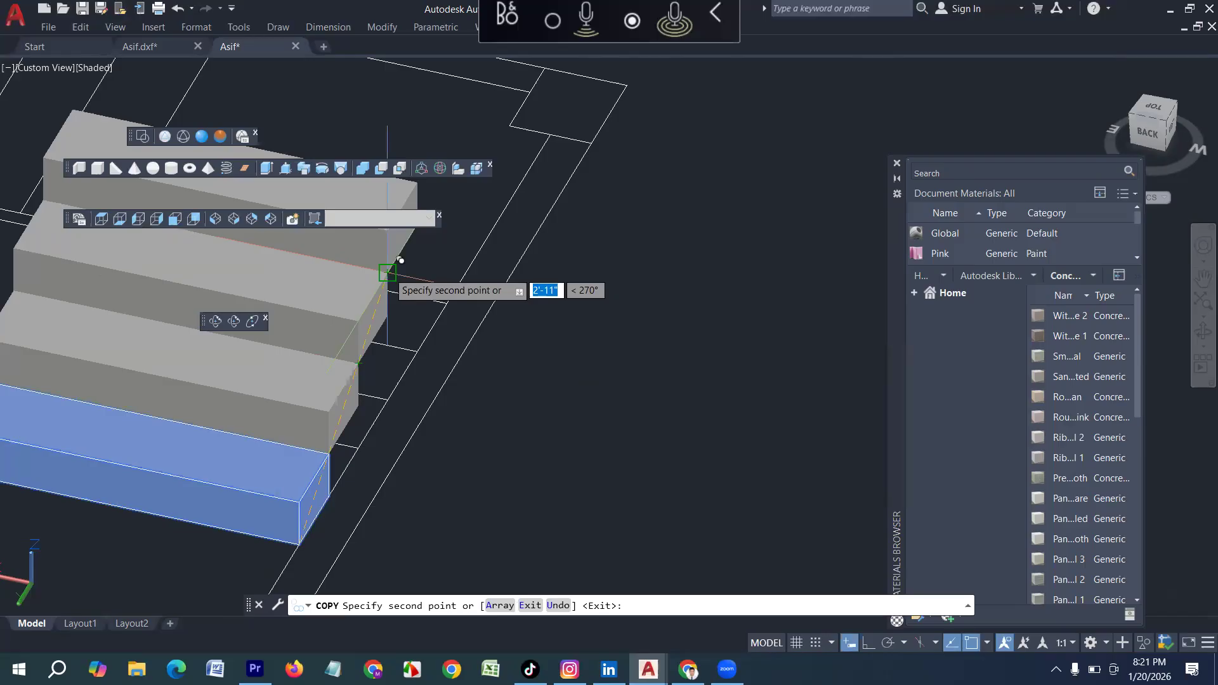
{"action": "left_click", "coordinate": [387, 273]}
{"action": "scroll", "coordinate": [355, 424], "scroll_direction": "down", "scroll_amount": 3}
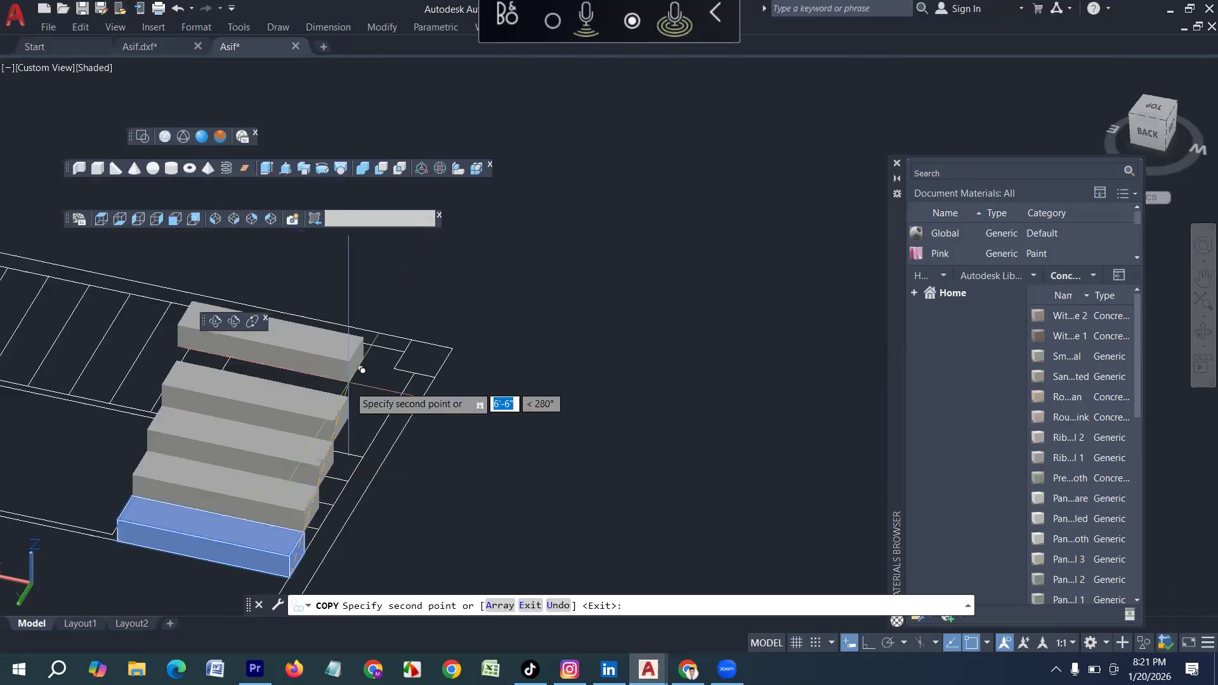
{"action": "left_click", "coordinate": [361, 370]}
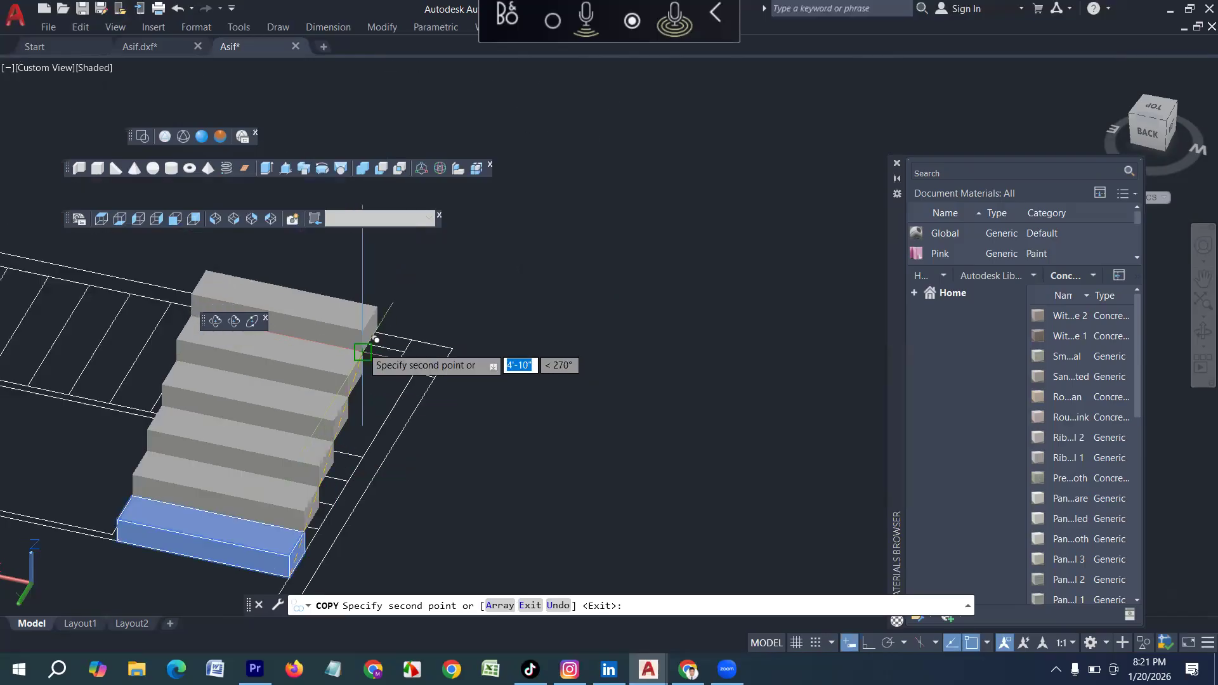
{"action": "left_click", "coordinate": [362, 352]}
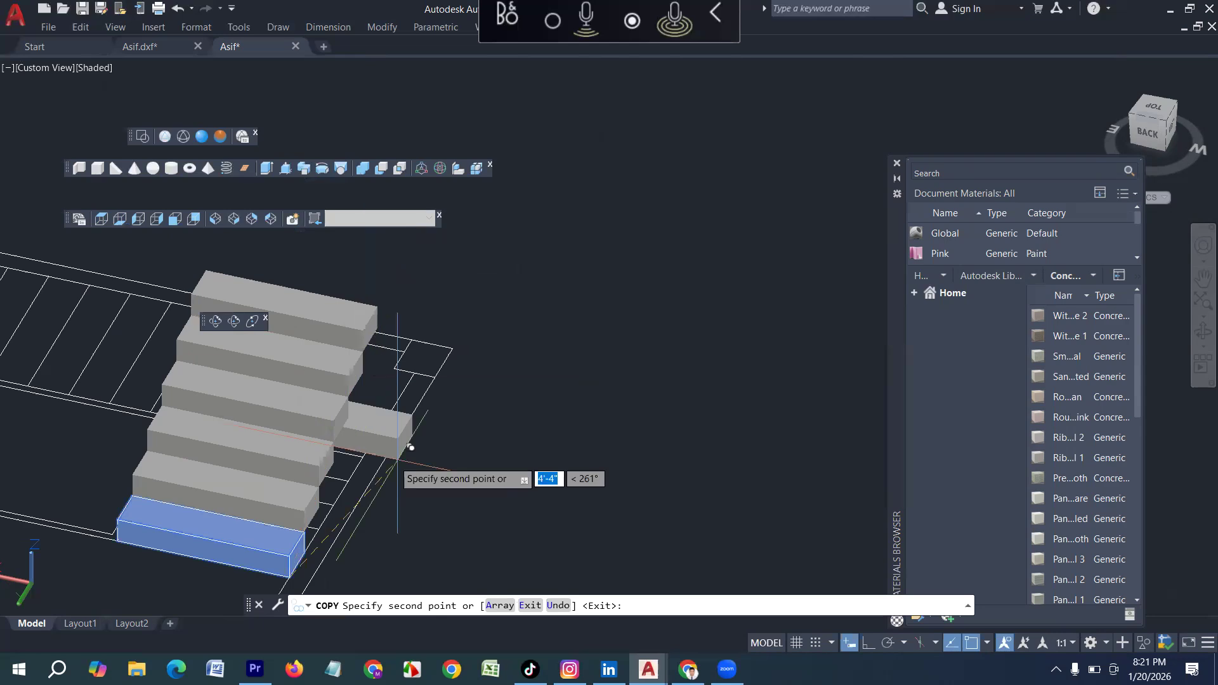
{"action": "key", "text": "Escape"}
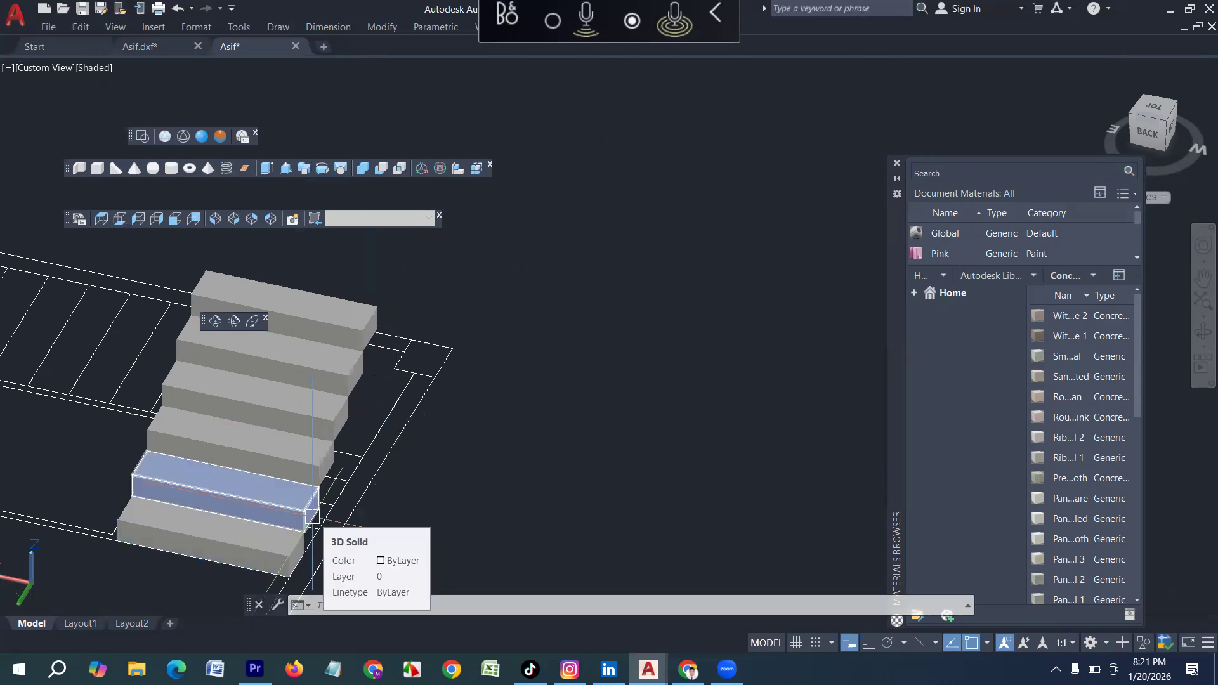
Examine the new flight against the landing and adjoining tread lines of the stair plan from several sides
{"action": "scroll", "coordinate": [312, 517], "scroll_direction": "up", "scroll_amount": 2}
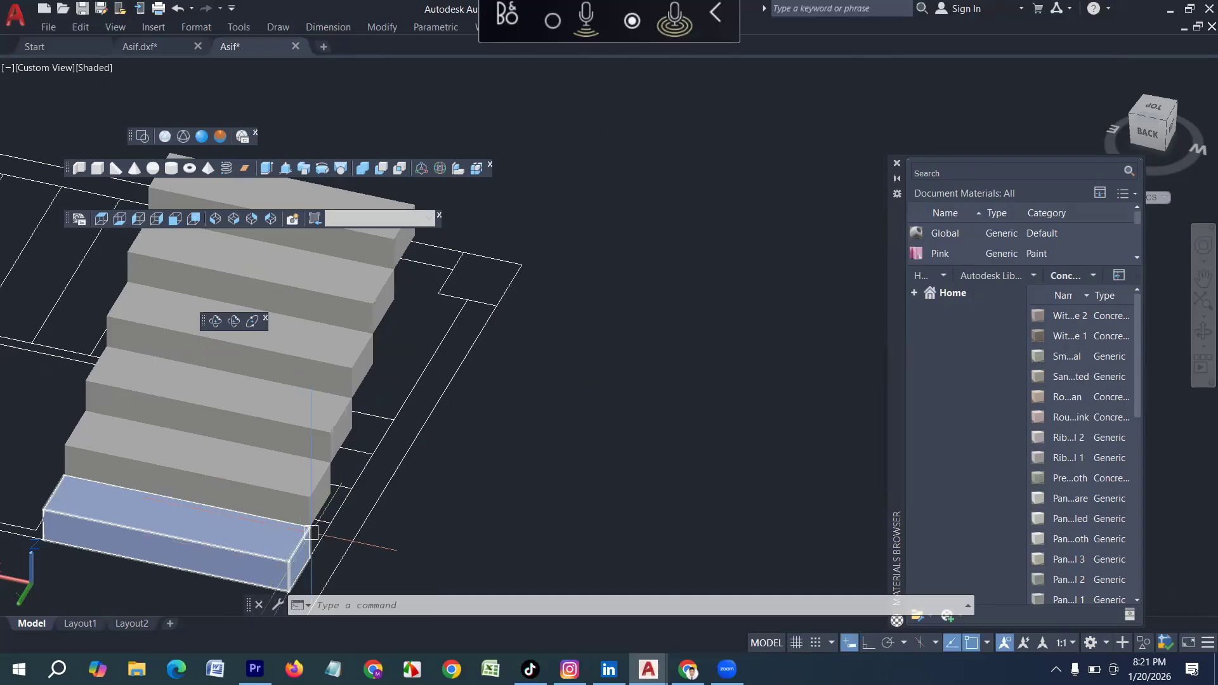
{"action": "middle_click_drag", "start_coordinate": [366, 275], "coordinate": [381, 421]}
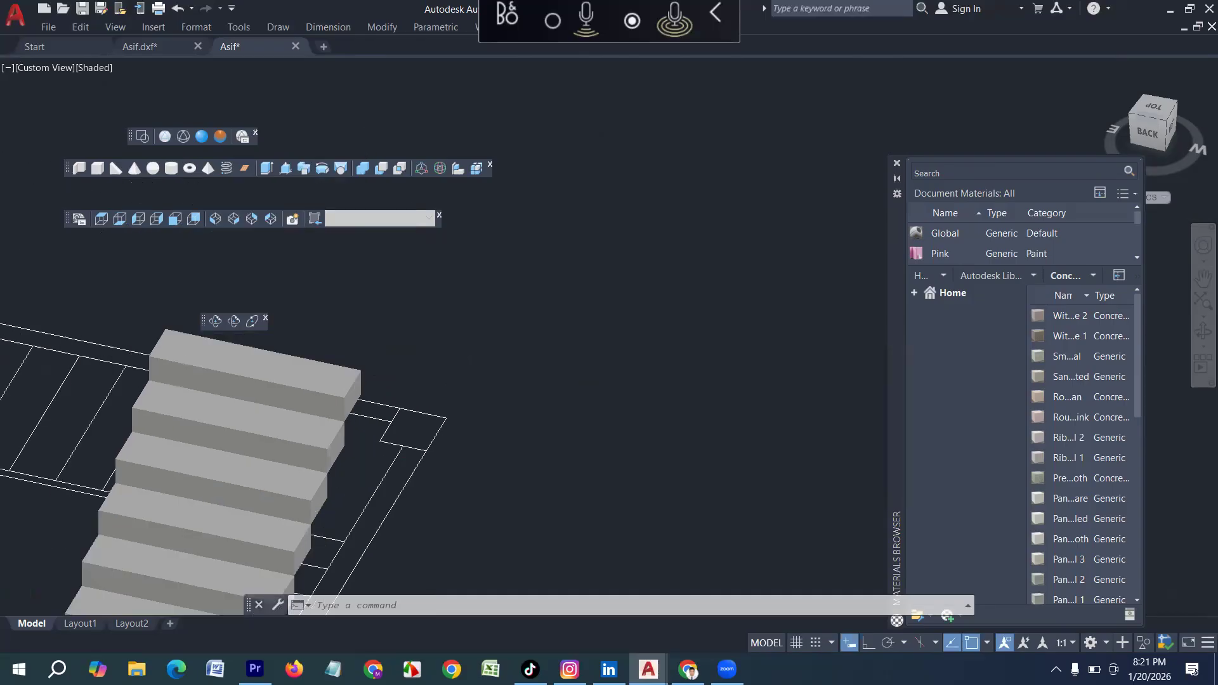
{"action": "scroll", "coordinate": [353, 365], "scroll_direction": "down", "scroll_amount": 3}
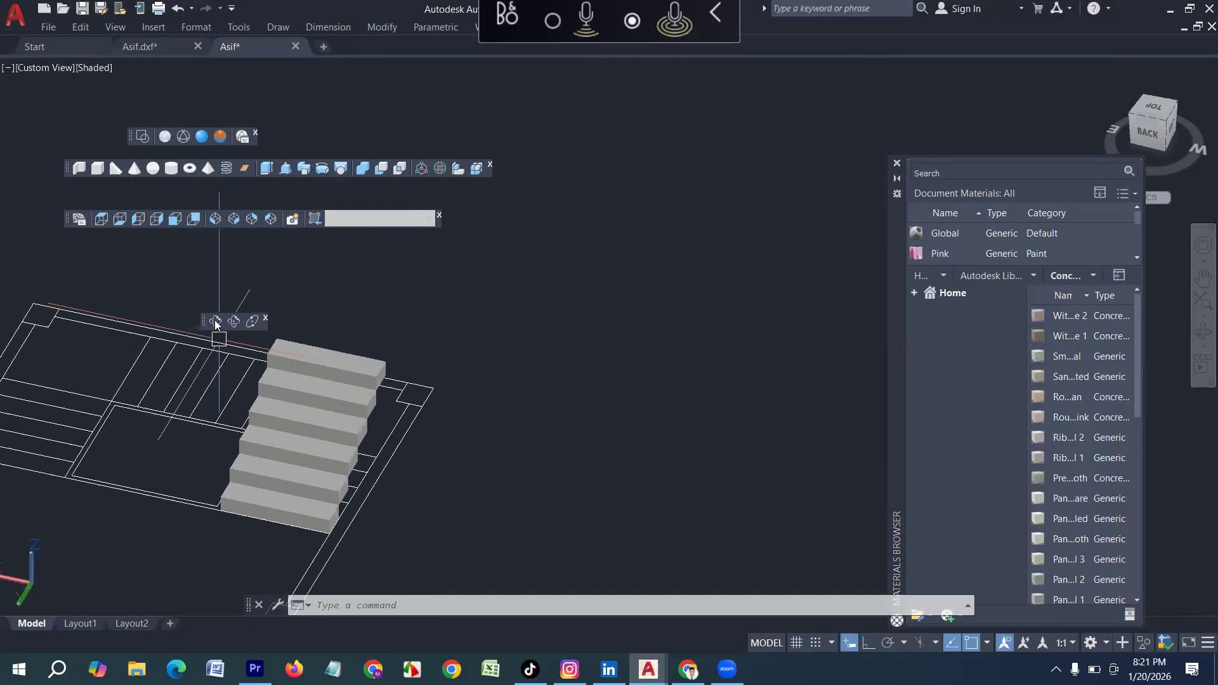
{"action": "left_click", "coordinate": [215, 321]}
{"action": "left_click_drag", "start_coordinate": [330, 461], "coordinate": [388, 453]}
{"action": "left_click_drag", "start_coordinate": [236, 451], "coordinate": [257, 427]}
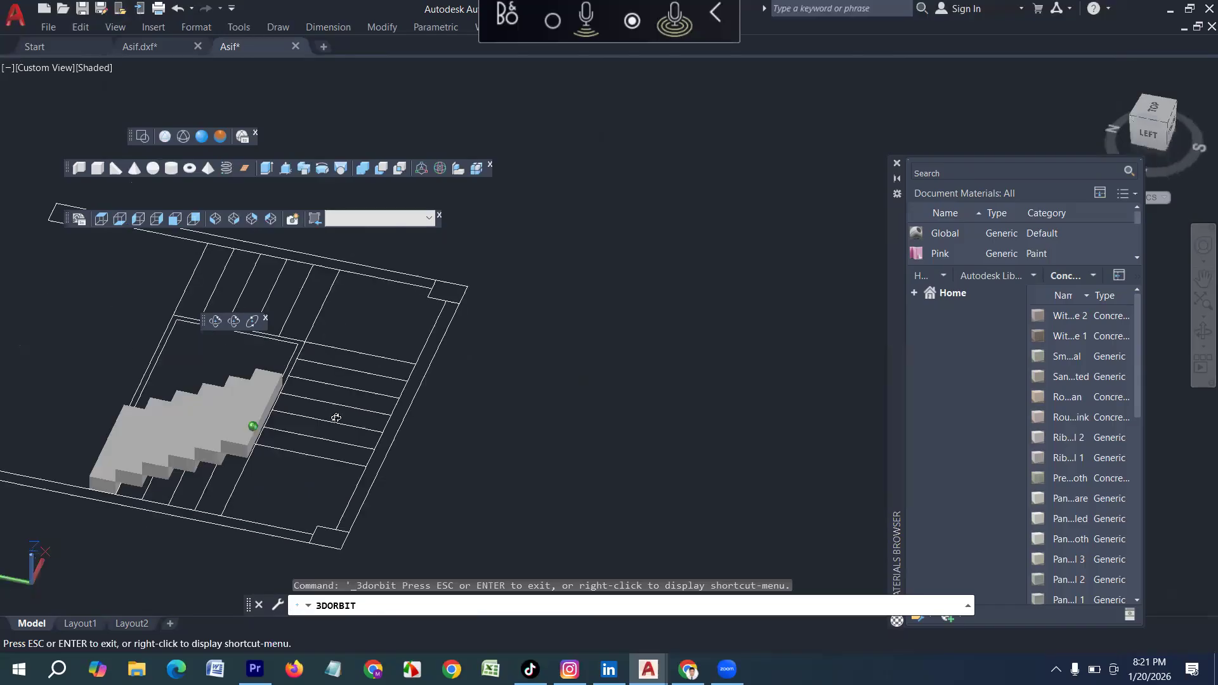
{"action": "left_click_drag", "start_coordinate": [337, 418], "coordinate": [331, 432]}
{"action": "left_click_drag", "start_coordinate": [267, 466], "coordinate": [196, 482]}
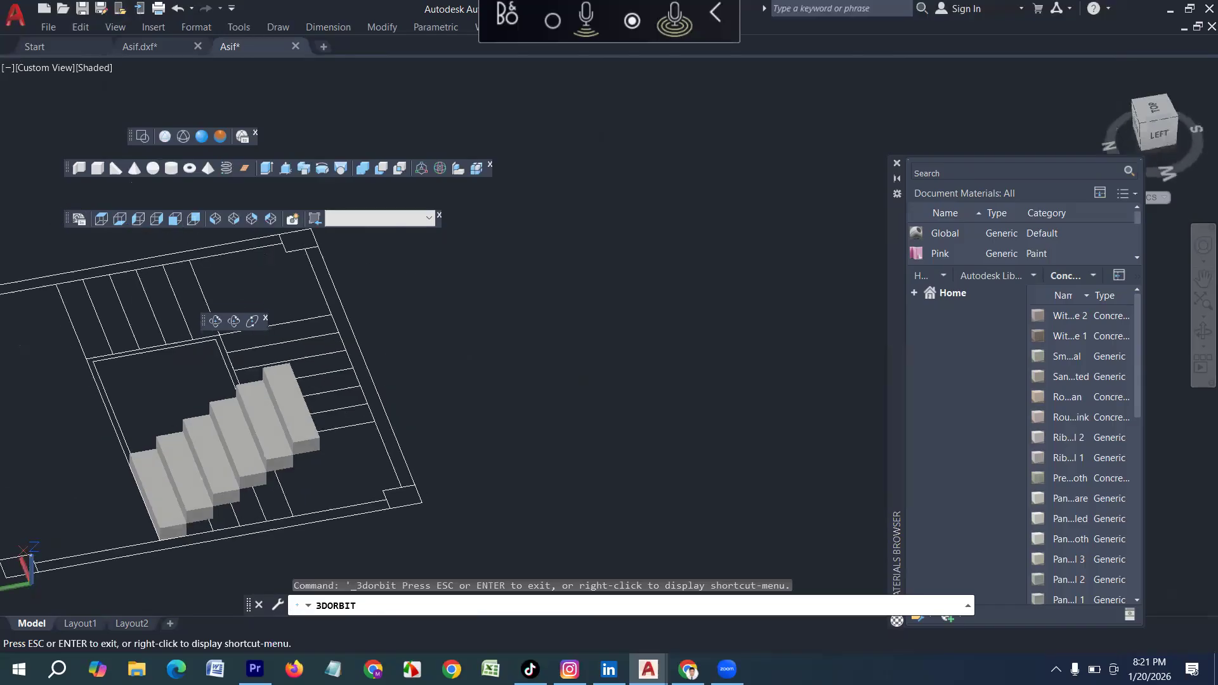
{"action": "scroll", "coordinate": [178, 507], "scroll_direction": "up", "scroll_amount": 1}
{"action": "key", "text": "Escape"}
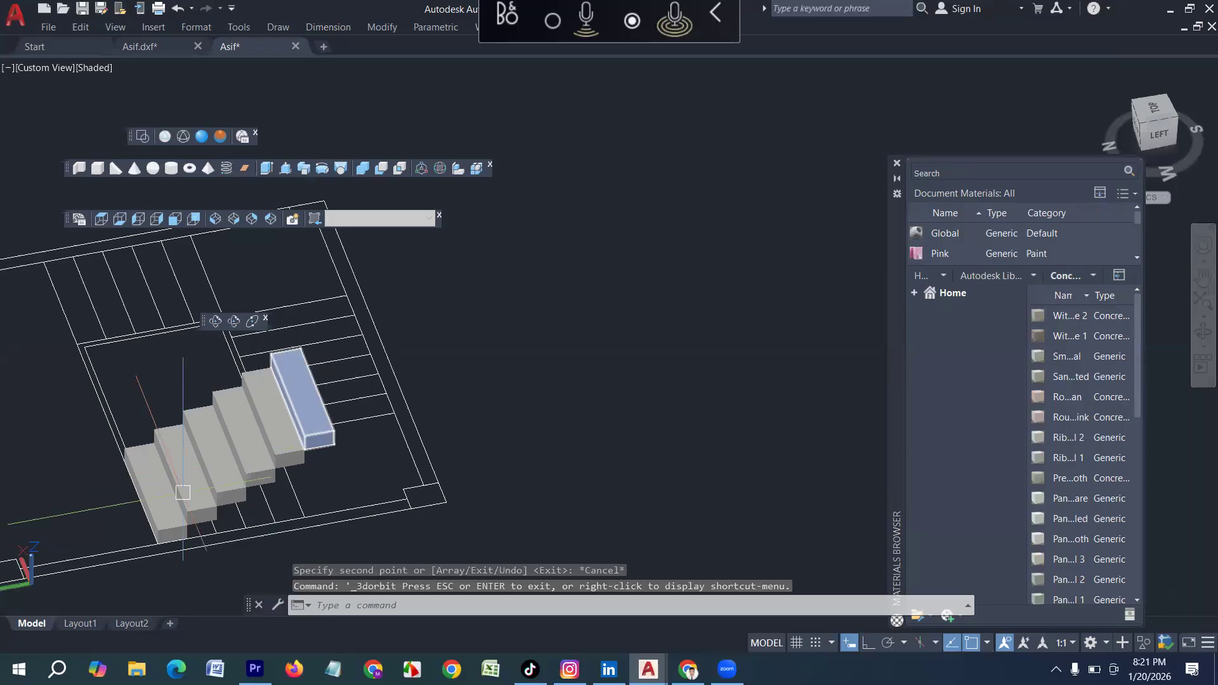
{"action": "scroll", "coordinate": [183, 492], "scroll_direction": "up", "scroll_amount": 4}
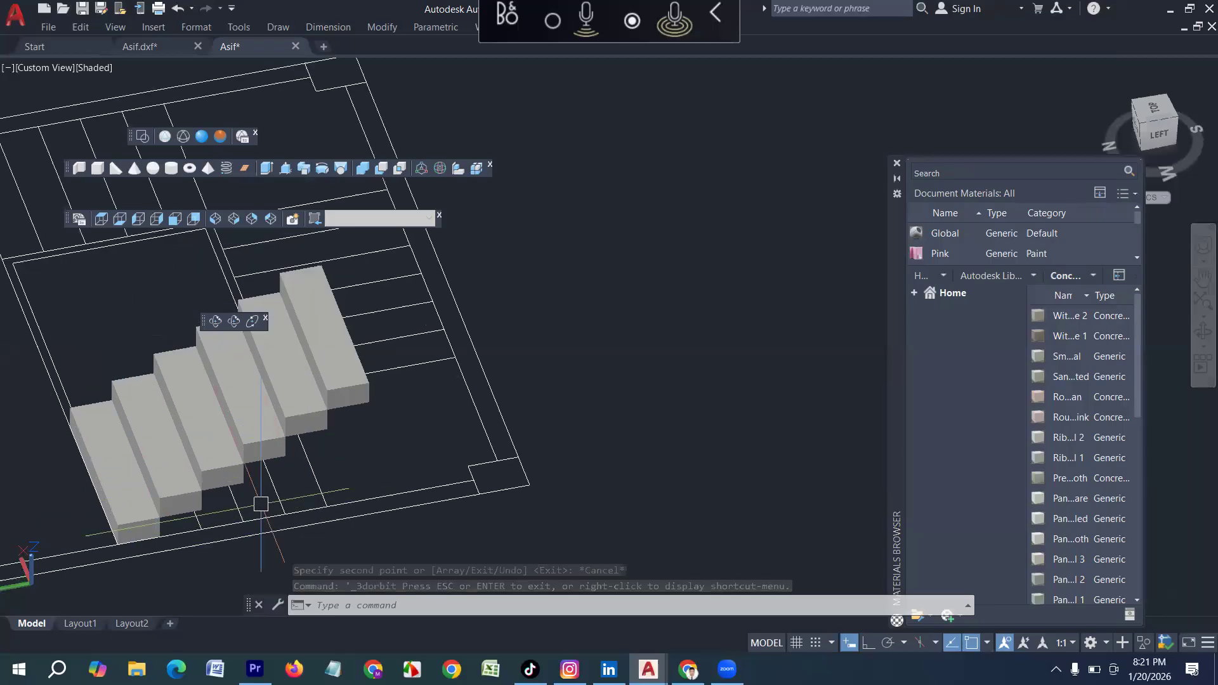
Delete the highest step of the new flight, the one reaching onto the corner landing
{"action": "left_click", "coordinate": [314, 386]}
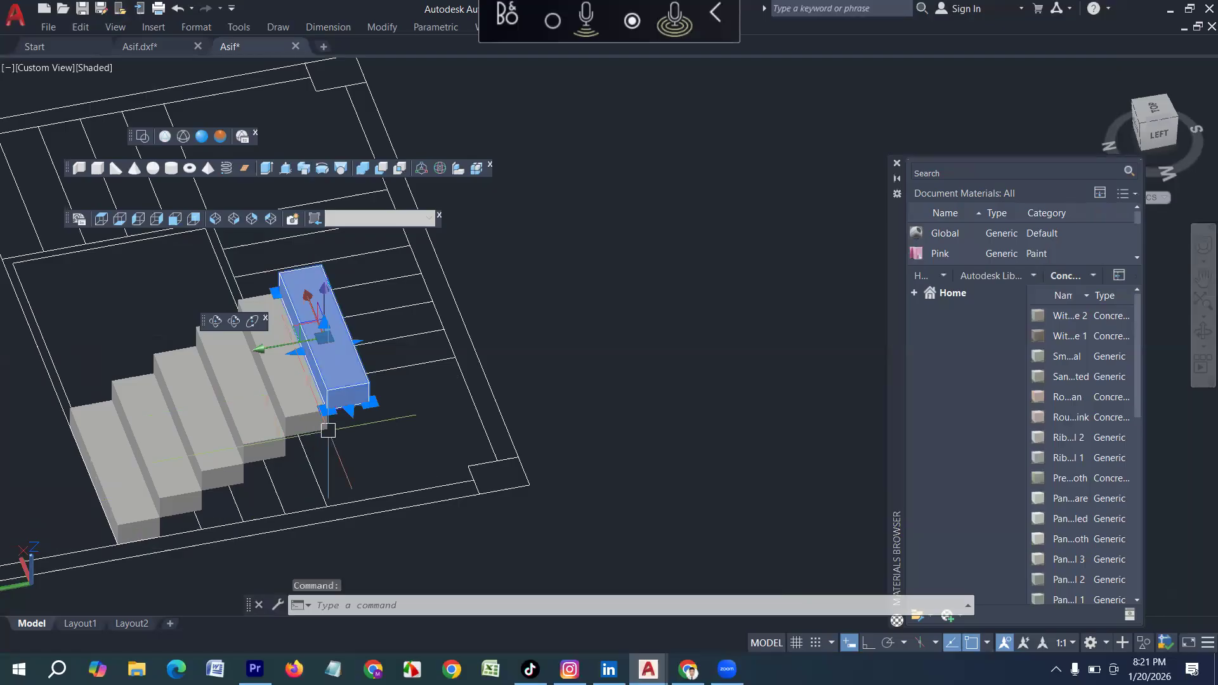
{"action": "key", "text": "Delete"}
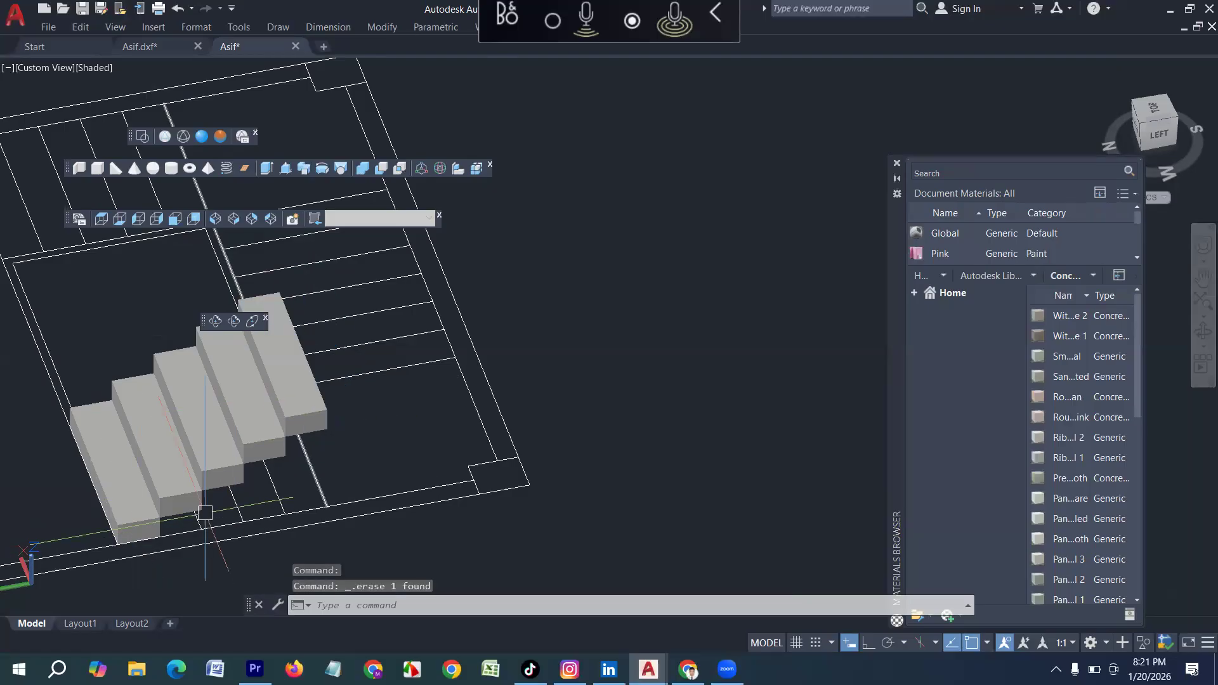
{"action": "left_click", "coordinate": [134, 496]}
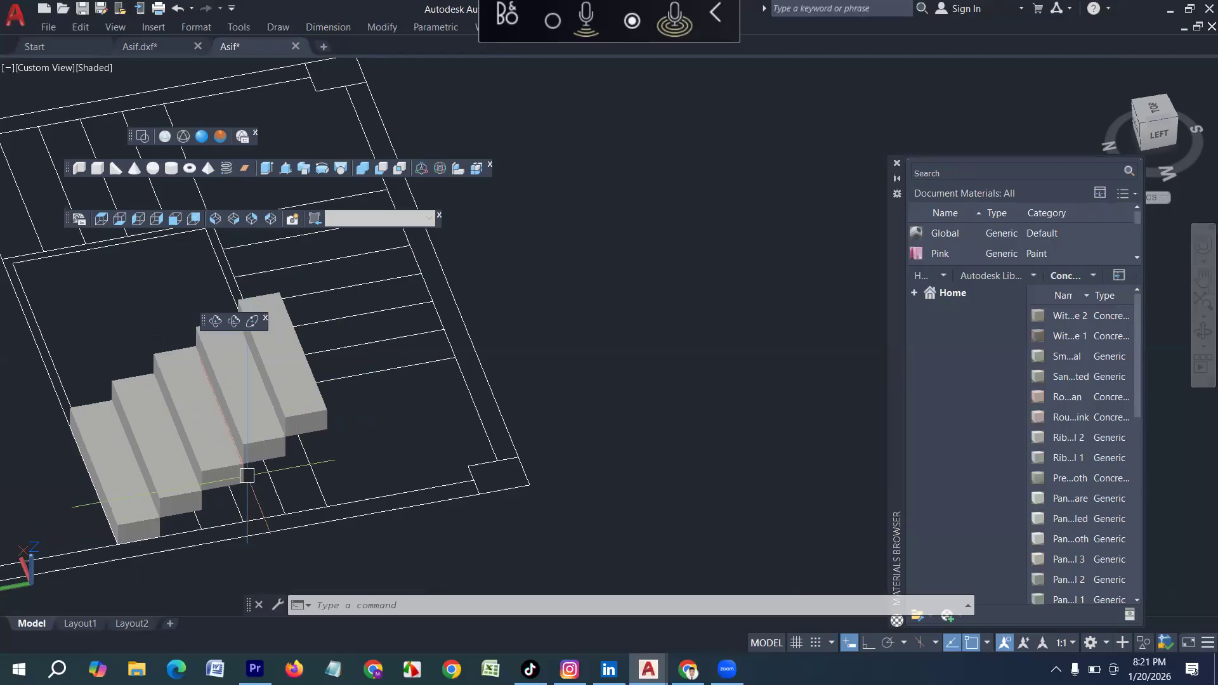
Create a 6-inch-high box covering the corner landing area between the finished flight and the adjoining side's treads
{"action": "scroll", "coordinate": [292, 501], "scroll_direction": "down", "scroll_amount": 5}
{"action": "scroll", "coordinate": [289, 574], "scroll_direction": "up", "scroll_amount": 3}
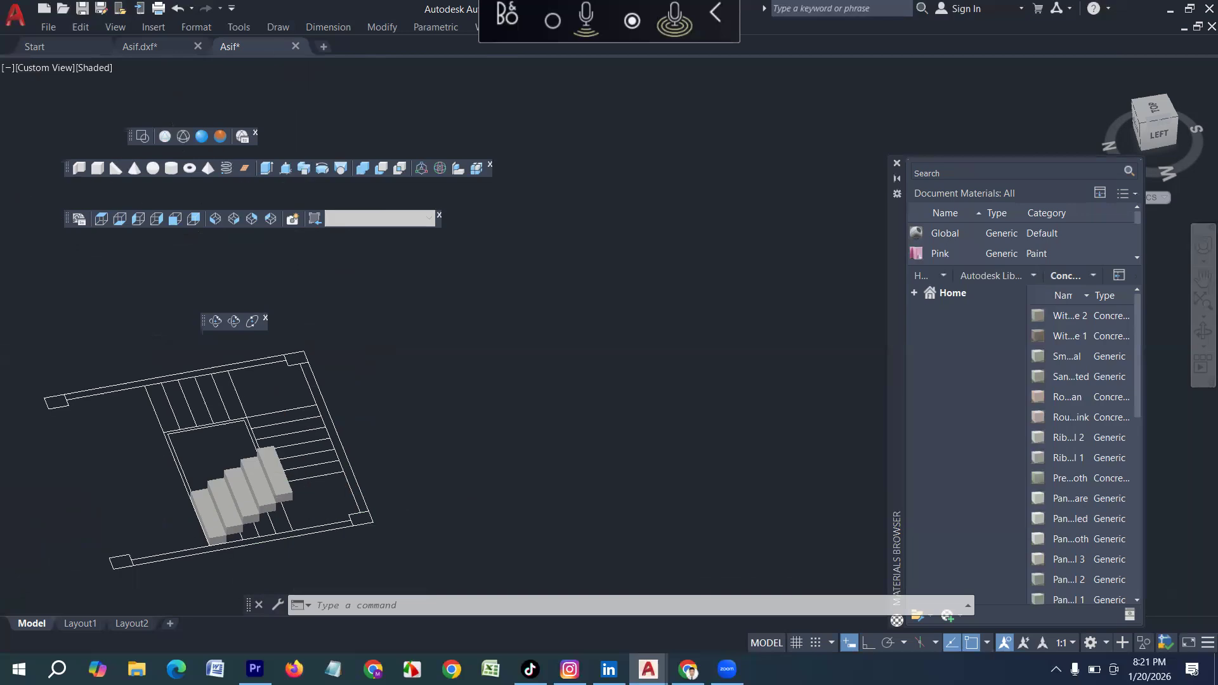
{"action": "scroll", "coordinate": [333, 512], "scroll_direction": "up", "scroll_amount": 3}
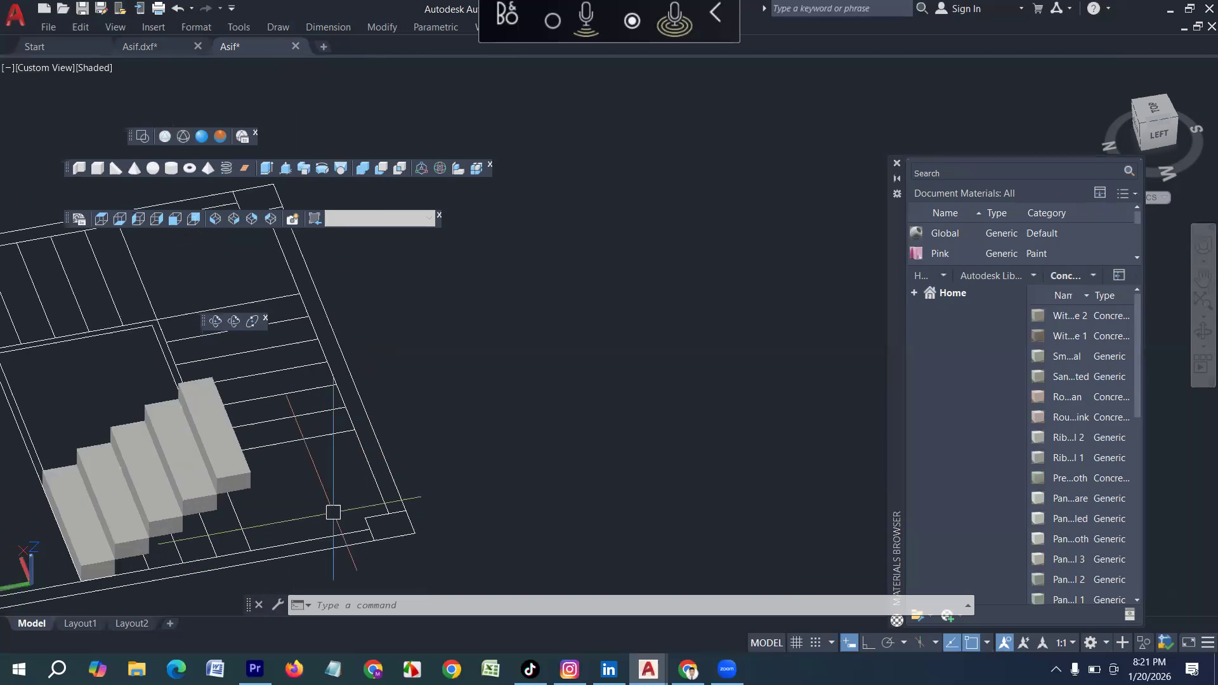
{"action": "left_click", "coordinate": [78, 168]}
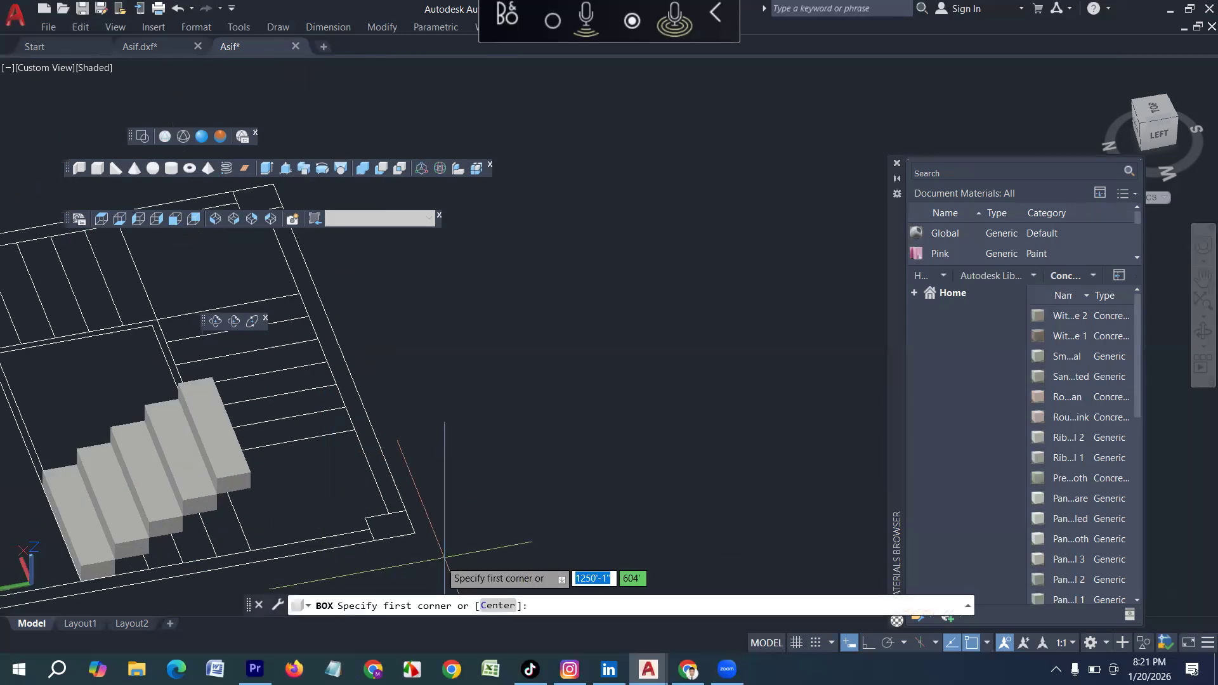
{"action": "left_click", "coordinate": [355, 434]}
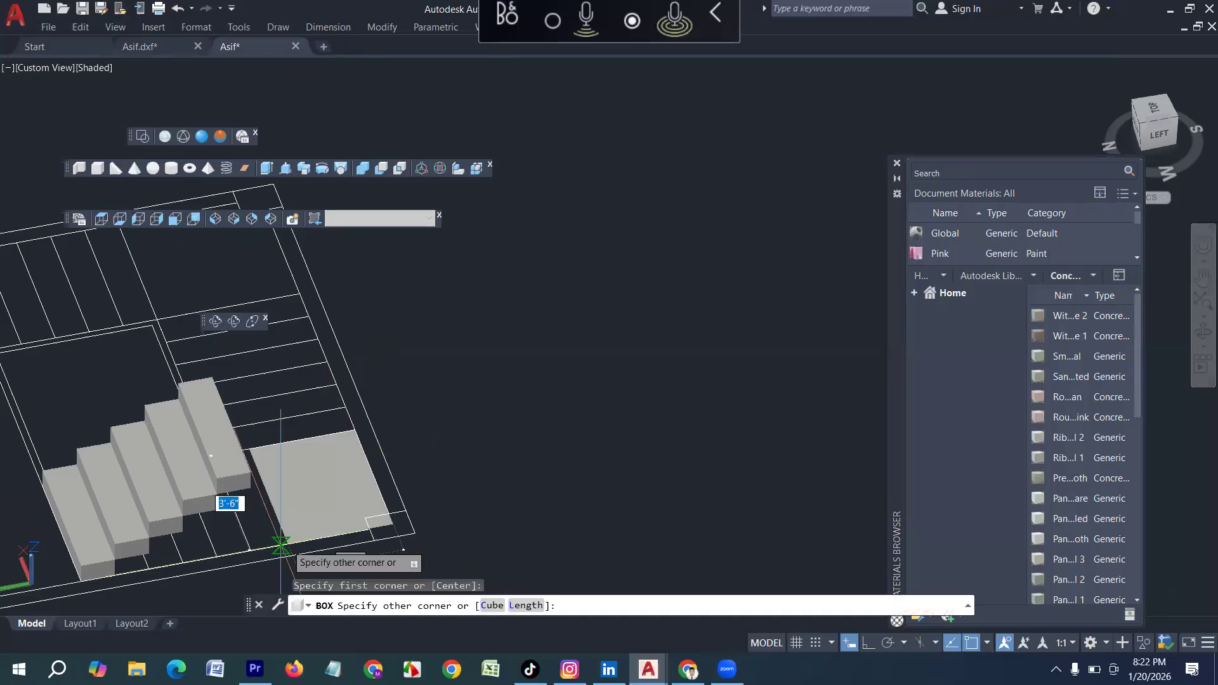
{"action": "left_click", "coordinate": [281, 546]}
{"action": "type", "text": "6"}
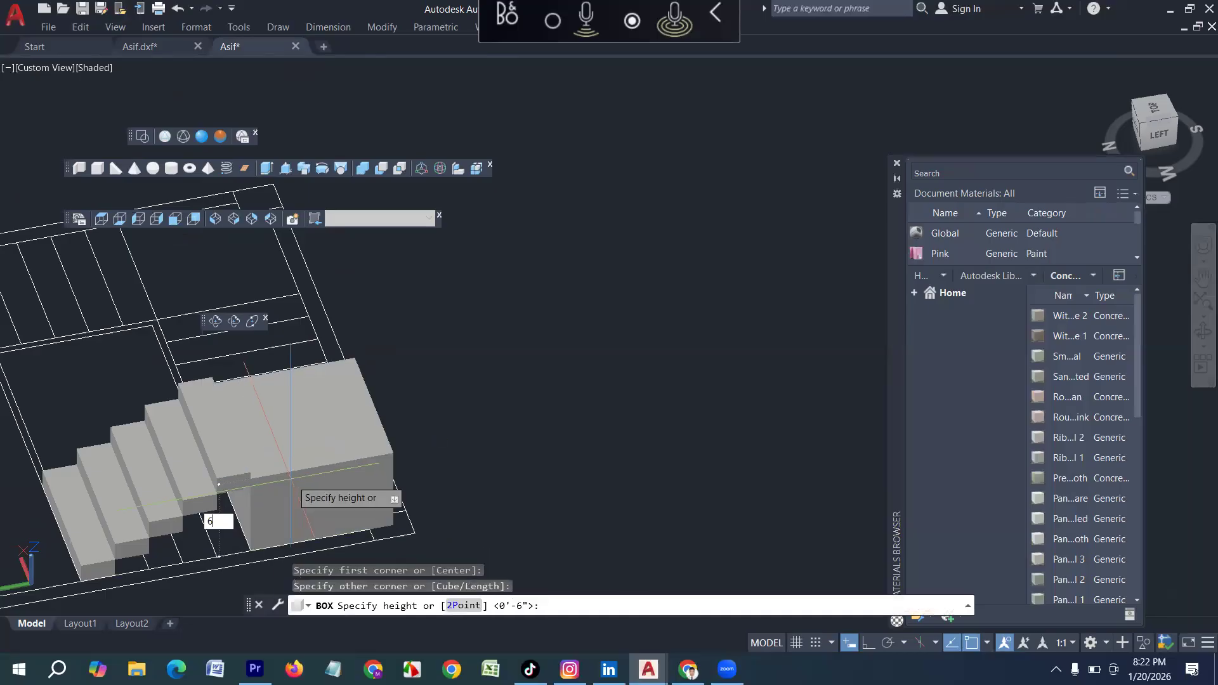
{"action": "key", "text": "Return"}
Move the landing box by its lower front corner onto the upper back corner of the flight's highest step
{"action": "scroll", "coordinate": [284, 519], "scroll_direction": "up", "scroll_amount": 1}
{"action": "left_click", "coordinate": [284, 519]}
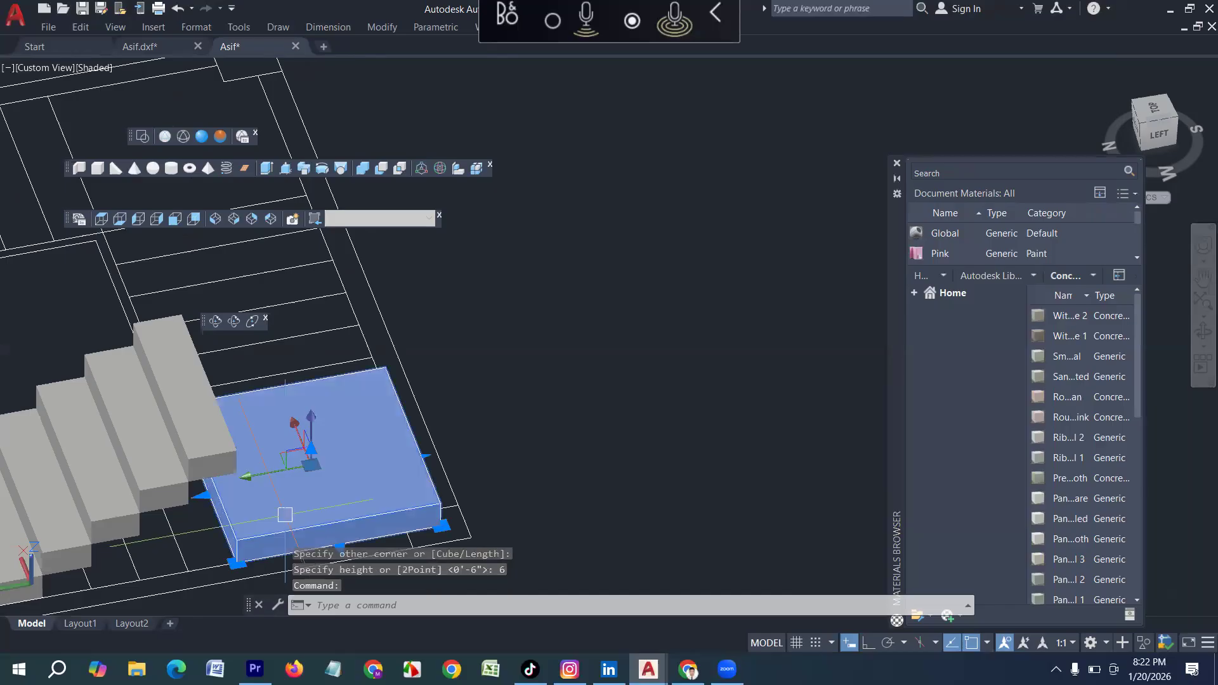
{"action": "type", "text": "m"}
{"action": "key", "text": "Return"}
{"action": "left_click", "coordinate": [236, 561]}
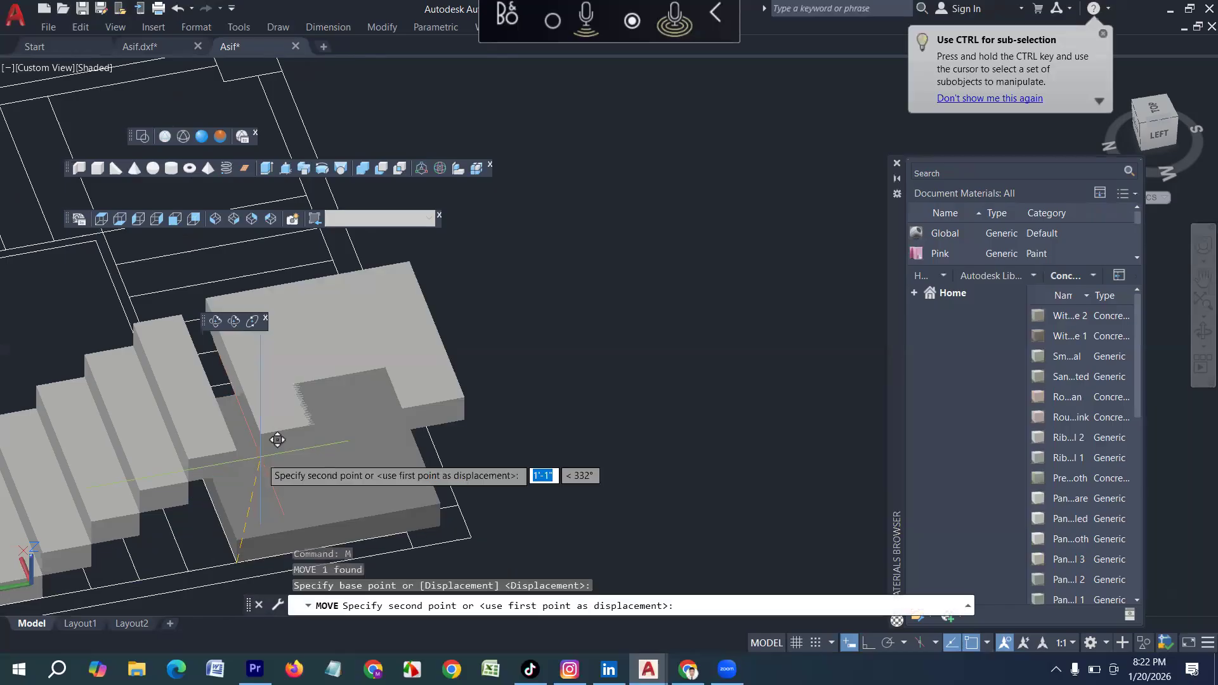
{"action": "scroll", "coordinate": [277, 439], "scroll_direction": "up", "scroll_amount": 2}
{"action": "left_click", "coordinate": [228, 467]}
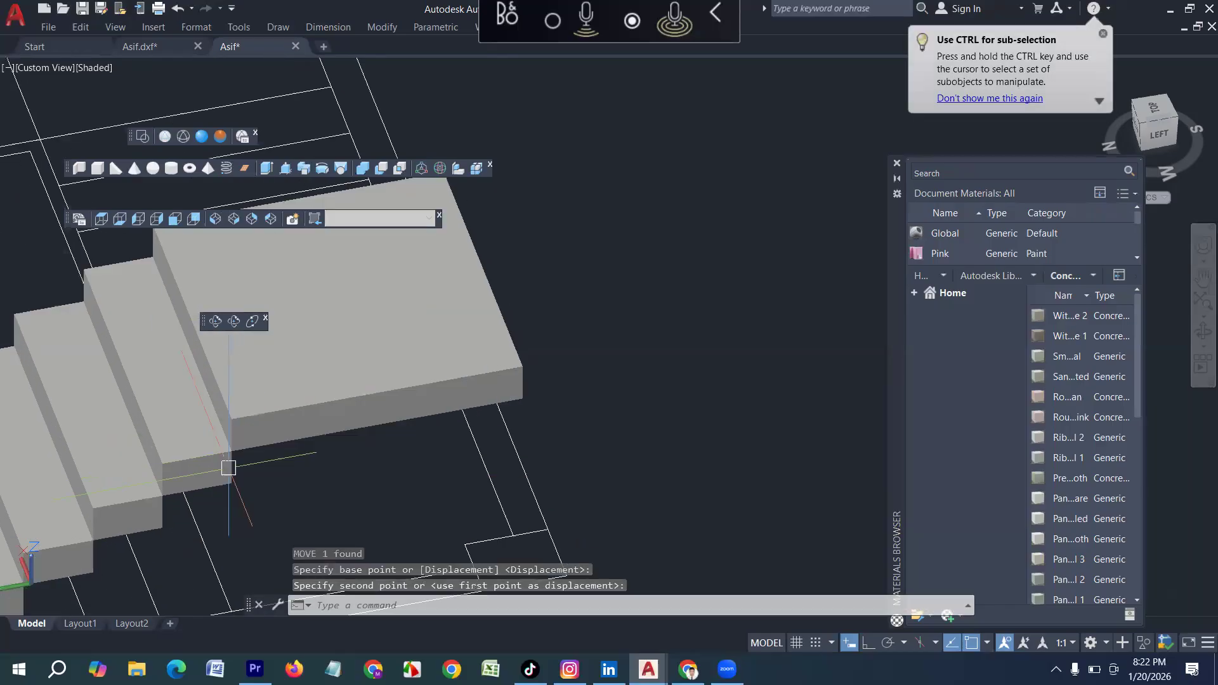
{"action": "scroll", "coordinate": [110, 497], "scroll_direction": "down", "scroll_amount": 3}
{"action": "scroll", "coordinate": [111, 497], "scroll_direction": "down", "scroll_amount": 3}
Create a 6-inch-high box on the middle flight's first tread, directly beside the raised landing
{"action": "middle_click_drag", "start_coordinate": [111, 497], "coordinate": [278, 467]}
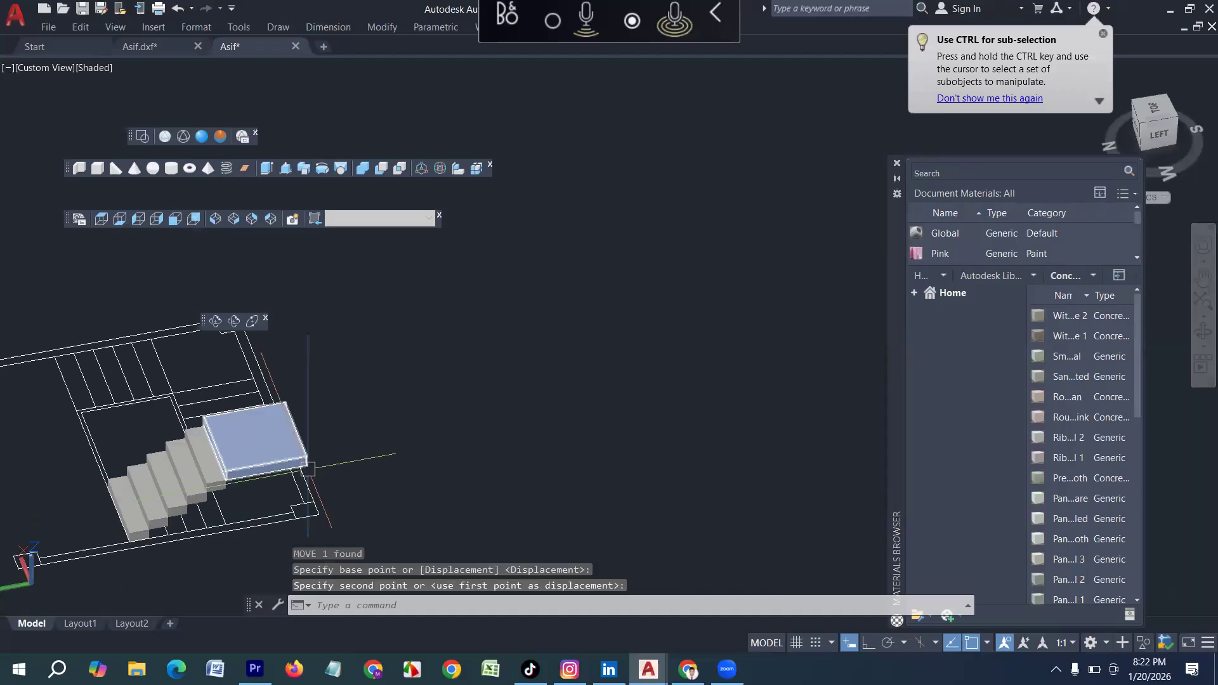
{"action": "left_click", "coordinate": [219, 322]}
{"action": "left_click_drag", "start_coordinate": [216, 454], "coordinate": [183, 495]}
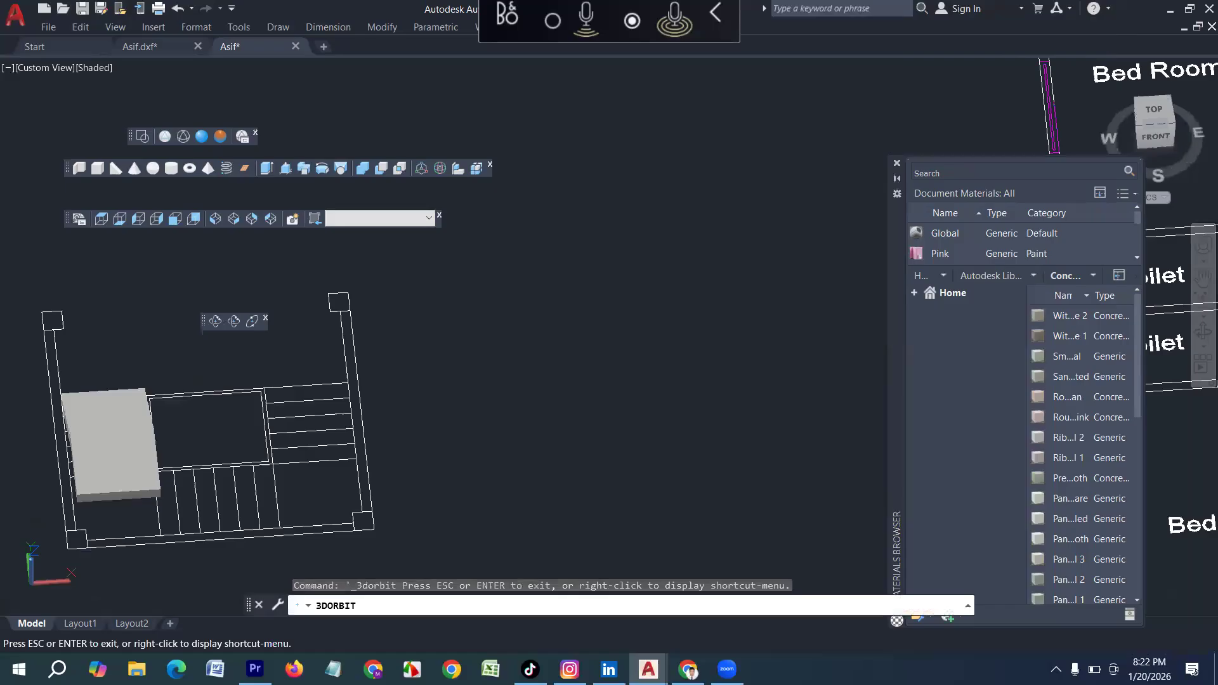
{"action": "key", "text": "Escape"}
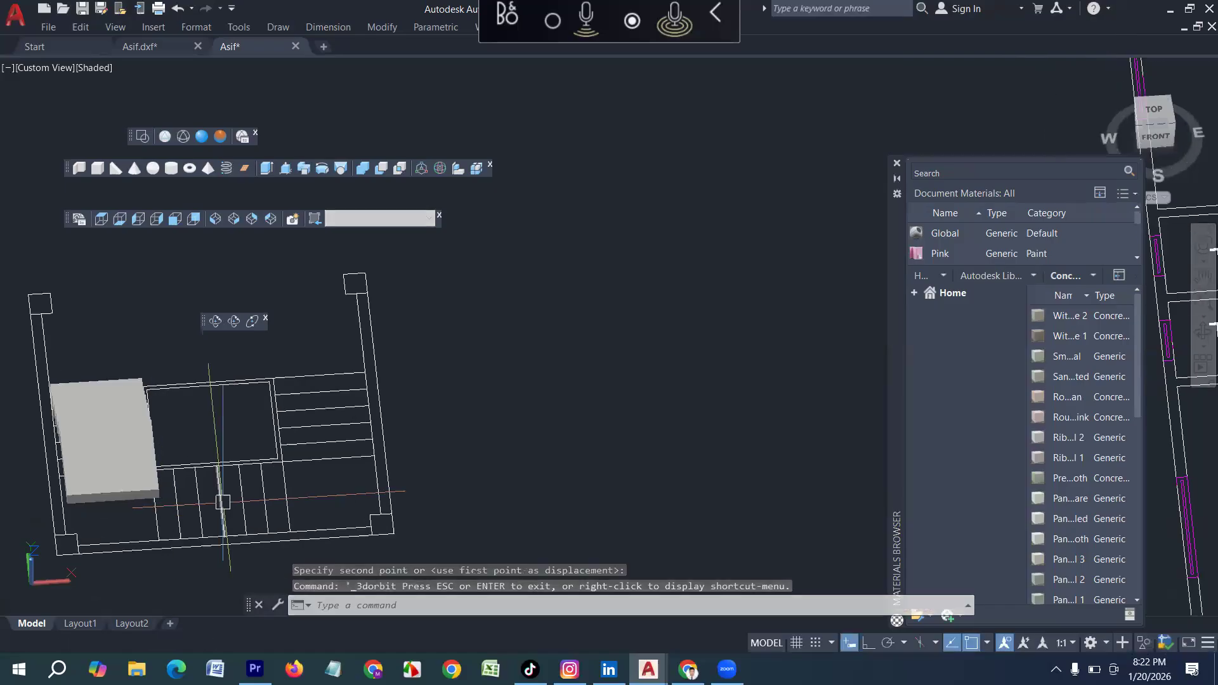
{"action": "scroll", "coordinate": [159, 514], "scroll_direction": "up", "scroll_amount": 2}
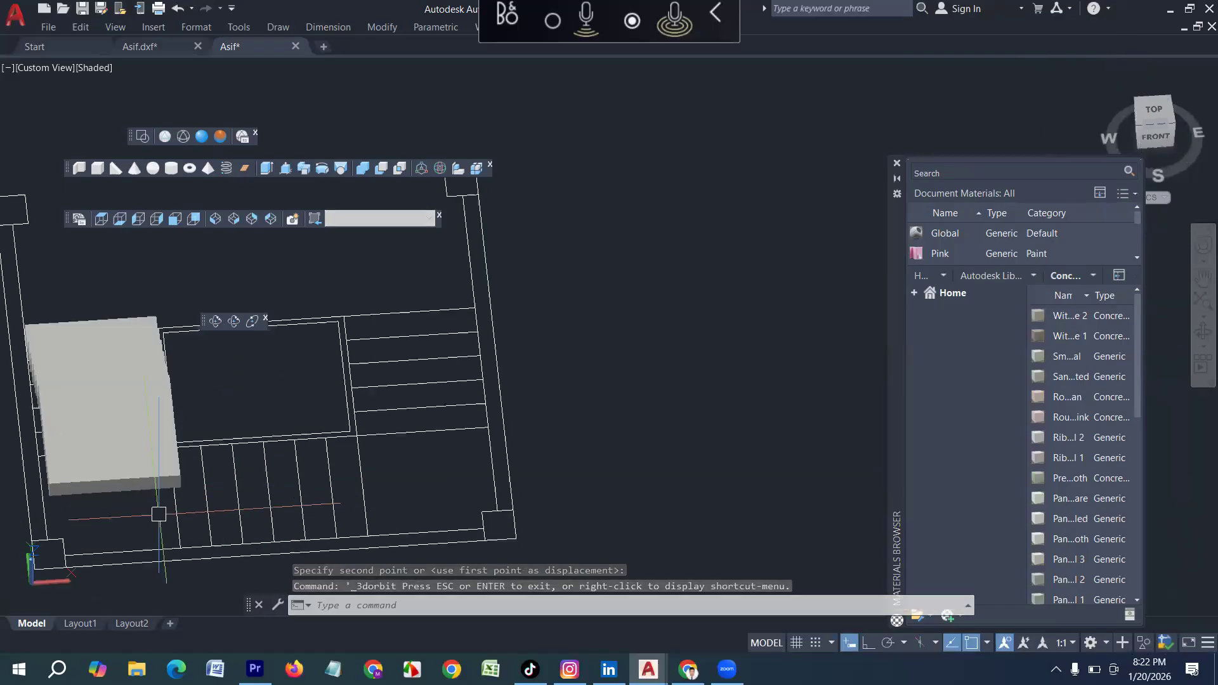
{"action": "middle_click_drag", "start_coordinate": [440, 435], "coordinate": [306, 479], "text": "shift"}
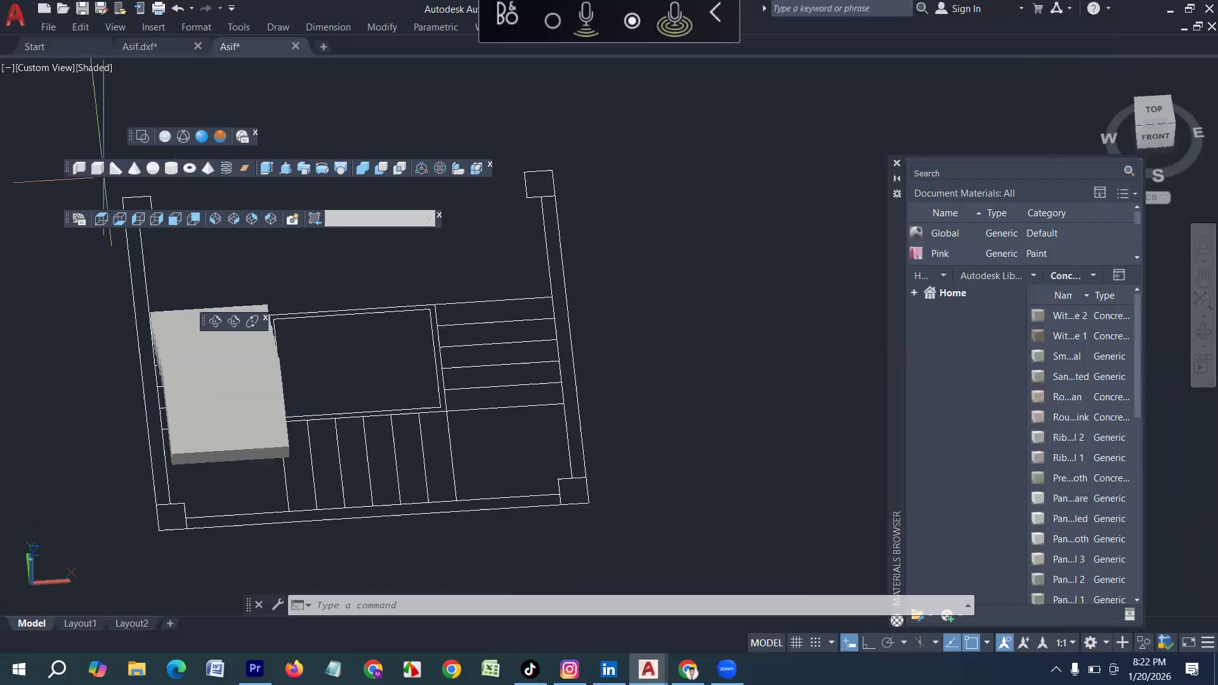
{"action": "left_click", "coordinate": [97, 168]}
{"action": "scroll", "coordinate": [325, 426], "scroll_direction": "up", "scroll_amount": 2}
{"action": "left_click", "coordinate": [332, 397]}
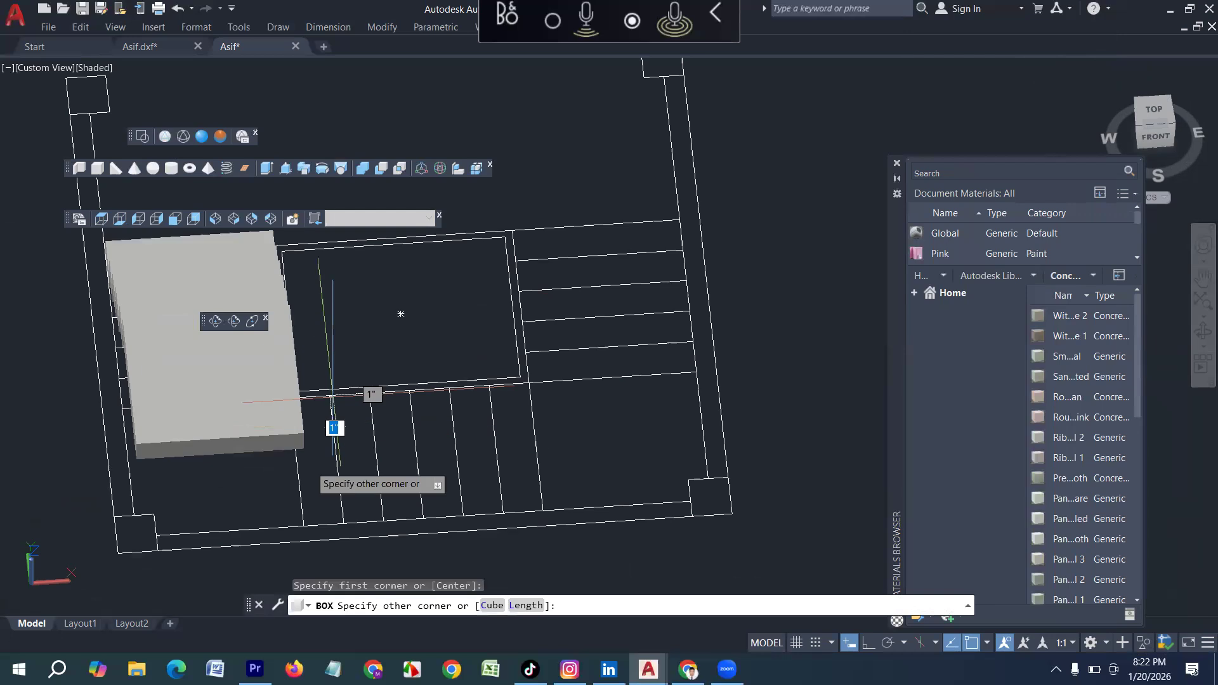
{"action": "left_click", "coordinate": [303, 527]}
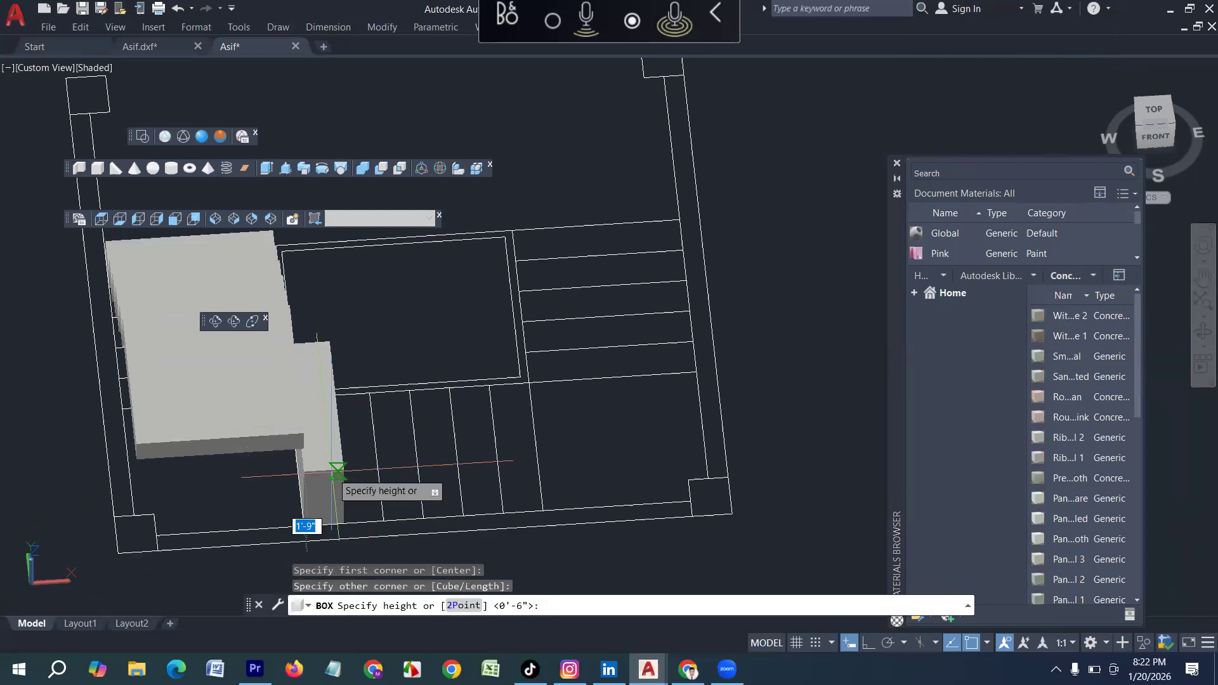
{"action": "type", "text": "6"}
{"action": "key", "text": "Return"}
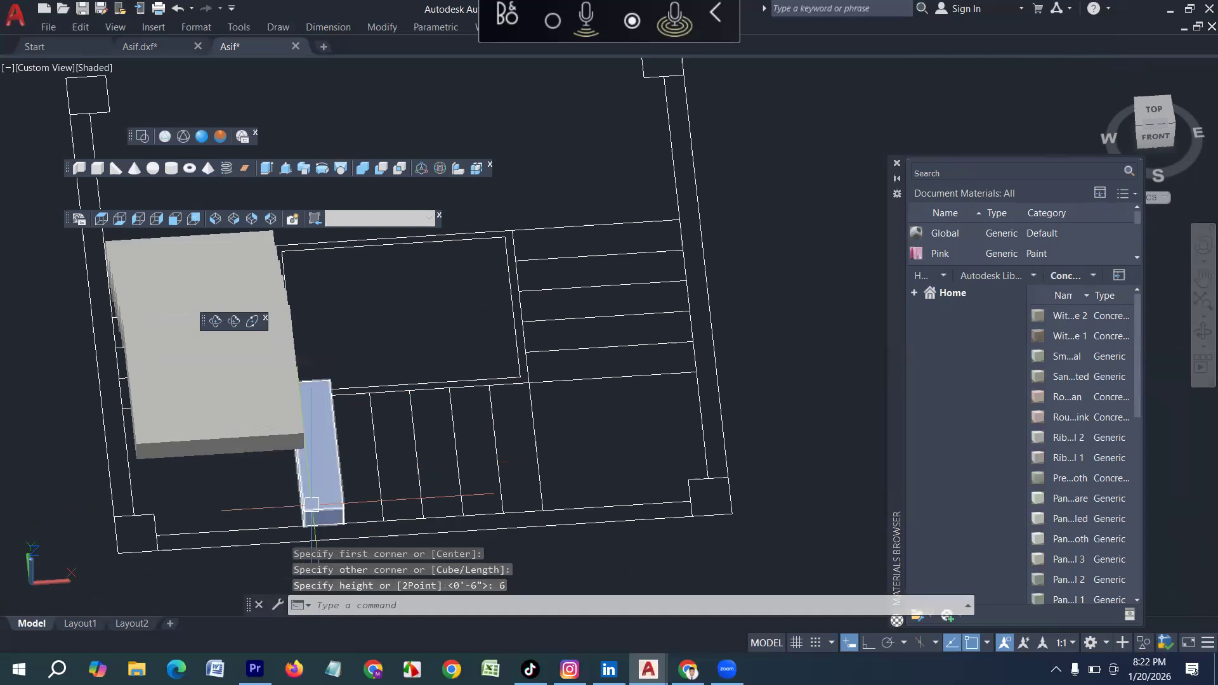
Move the new tread box by its lower front corner onto the landing's upper corner
{"action": "scroll", "coordinate": [311, 504], "scroll_direction": "up", "scroll_amount": 3}
{"action": "left_click", "coordinate": [312, 504]}
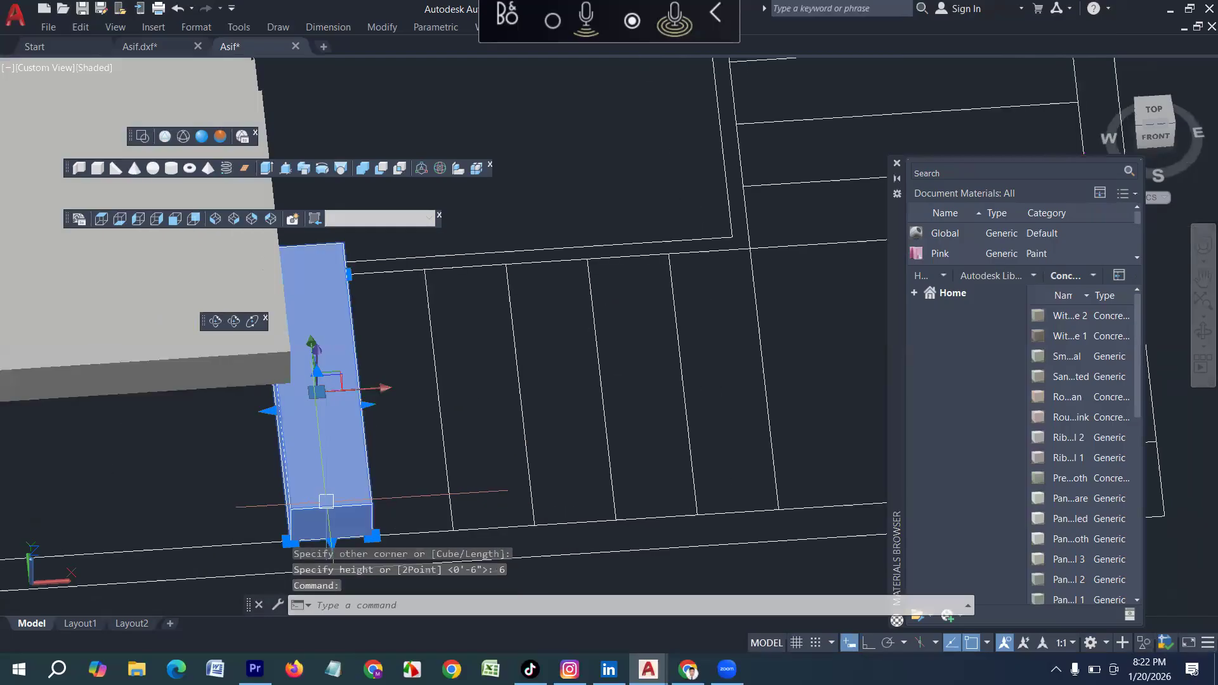
{"action": "type", "text": "m"}
{"action": "key", "text": "Return"}
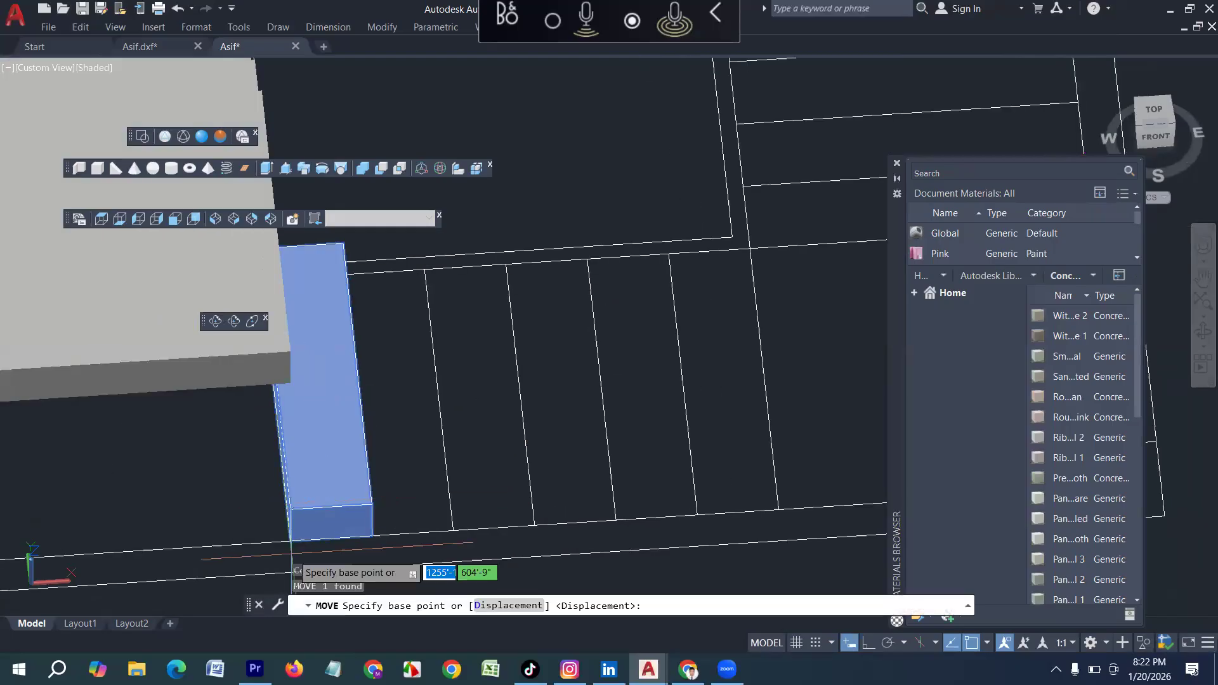
{"action": "left_click", "coordinate": [290, 542]}
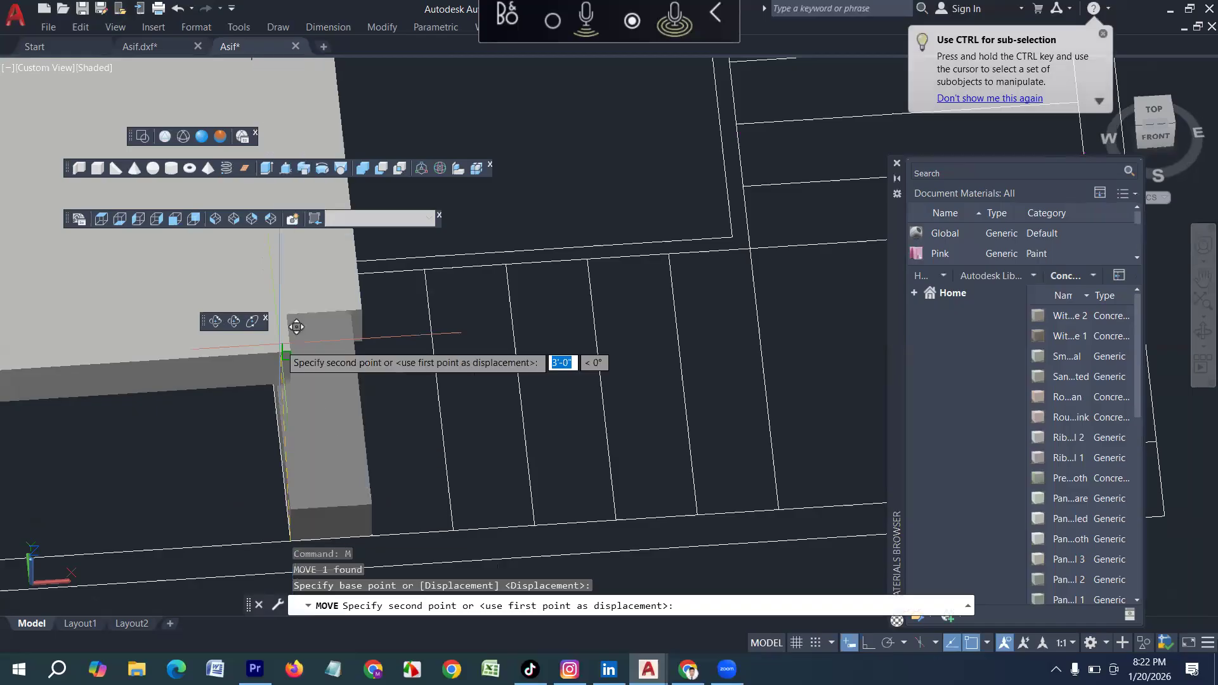
{"action": "left_click", "coordinate": [300, 327]}
{"action": "scroll", "coordinate": [324, 473], "scroll_direction": "down", "scroll_amount": 4}
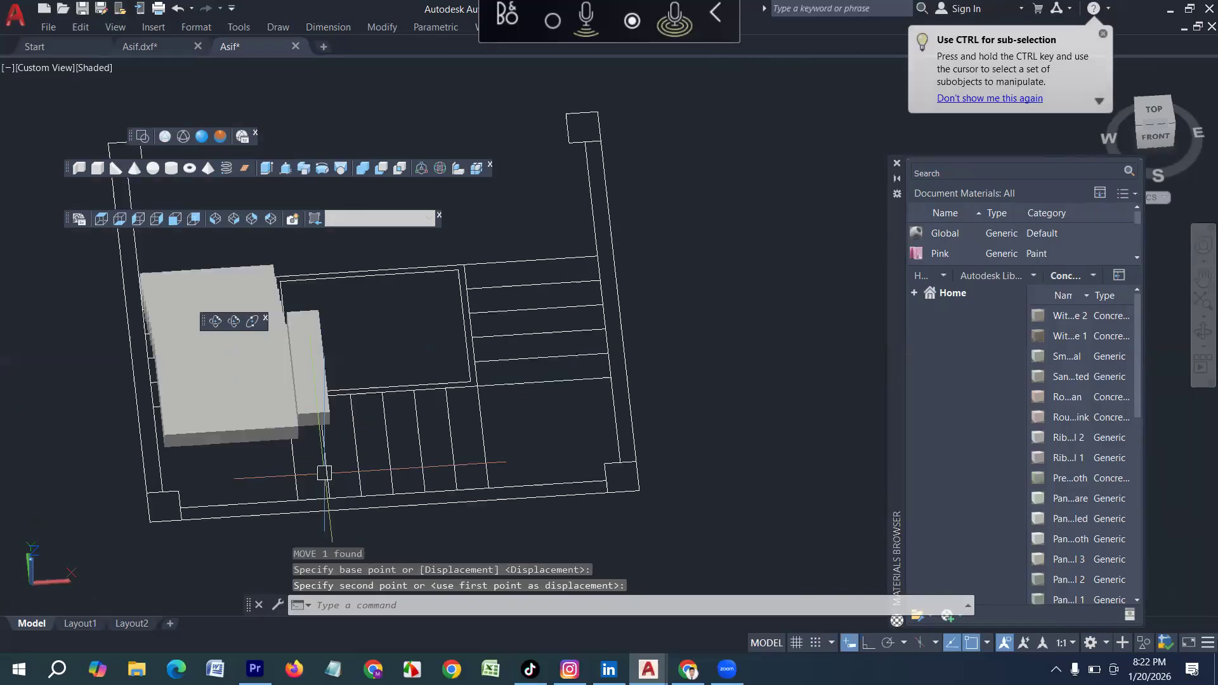
Copy the tread box five times along the middle flight, placing each copy's lower front corner on the previous step's upper back corner
{"action": "scroll", "coordinate": [315, 404], "scroll_direction": "up", "scroll_amount": 2}
{"action": "left_click", "coordinate": [312, 405]}
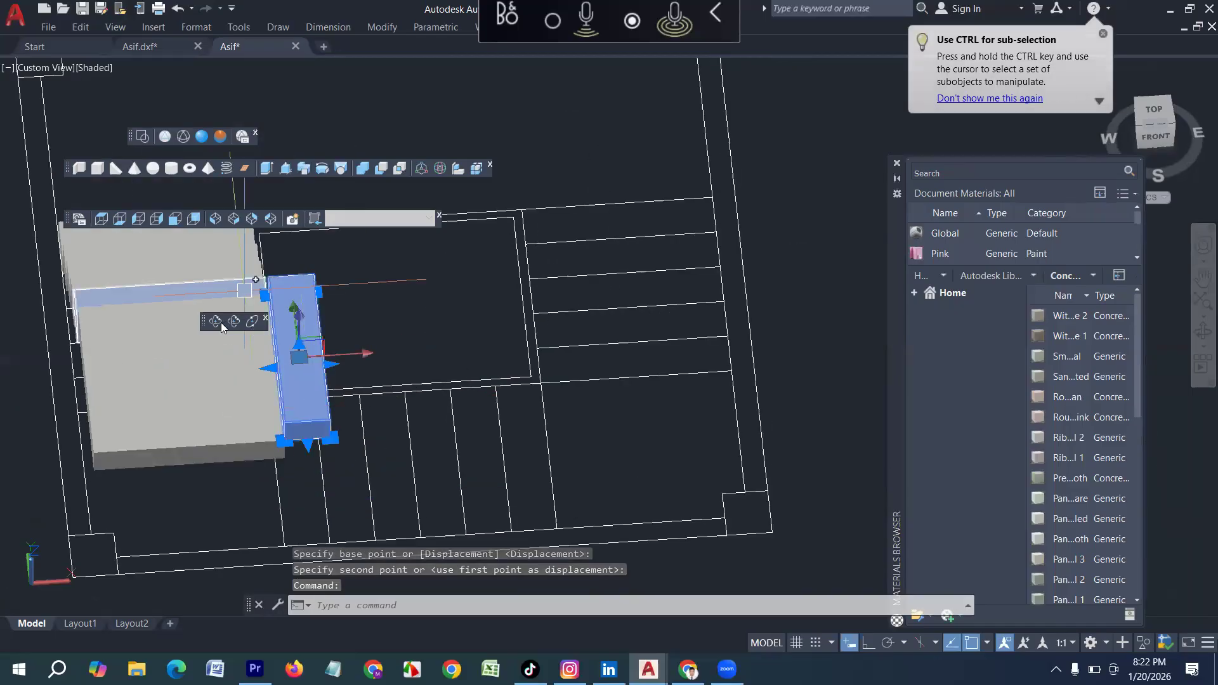
{"action": "left_click", "coordinate": [246, 309]}
{"action": "middle_click_drag", "start_coordinate": [357, 422], "coordinate": [328, 432], "text": "shift"}
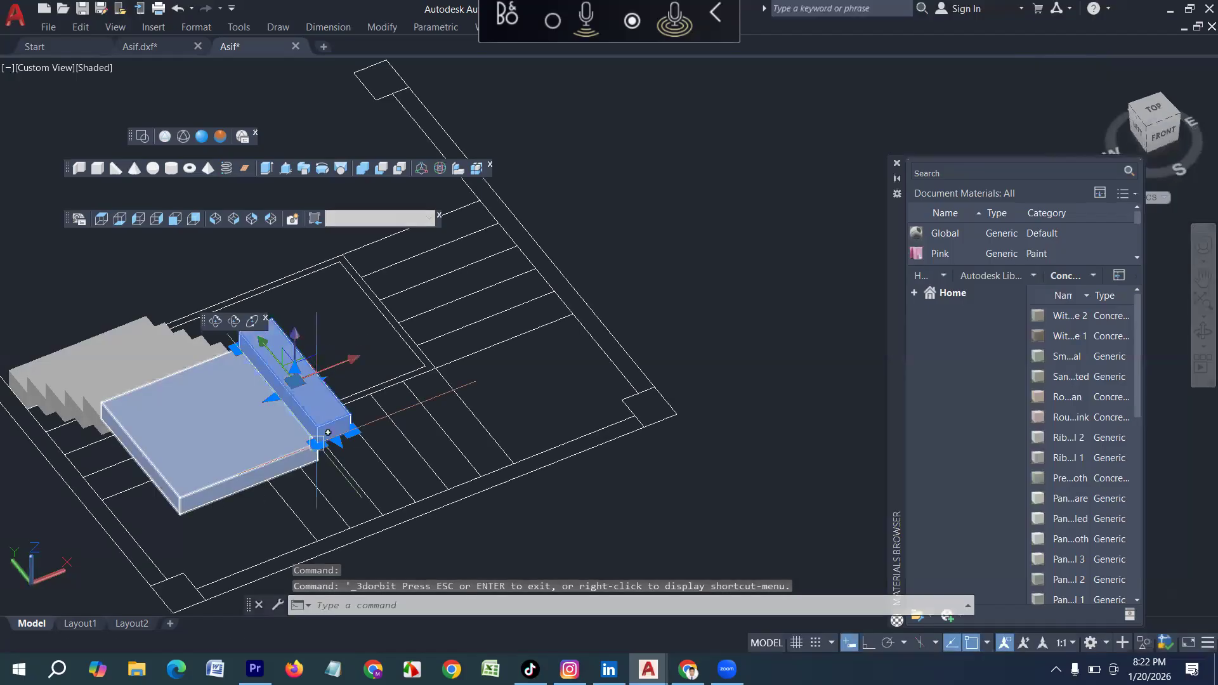
{"action": "scroll", "coordinate": [328, 433], "scroll_direction": "up", "scroll_amount": 2}
{"action": "type", "text": "c"}
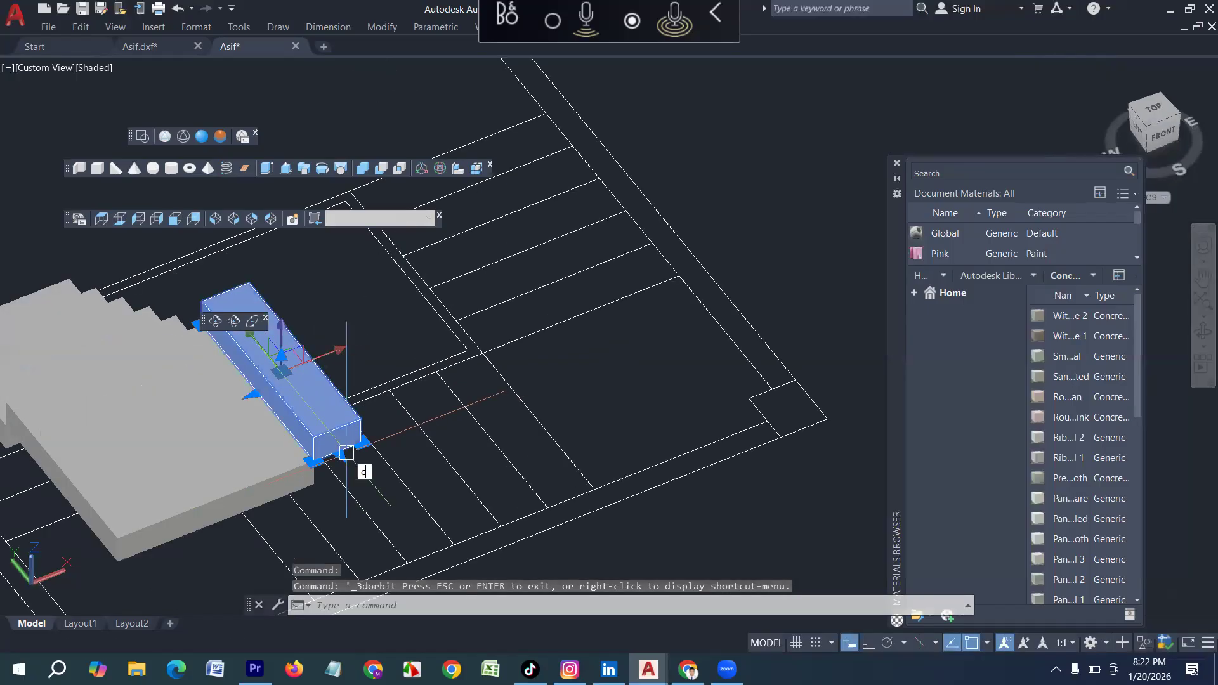
{"action": "type", "text": "p"}
{"action": "key", "text": "Return"}
{"action": "left_click", "coordinate": [314, 460]}
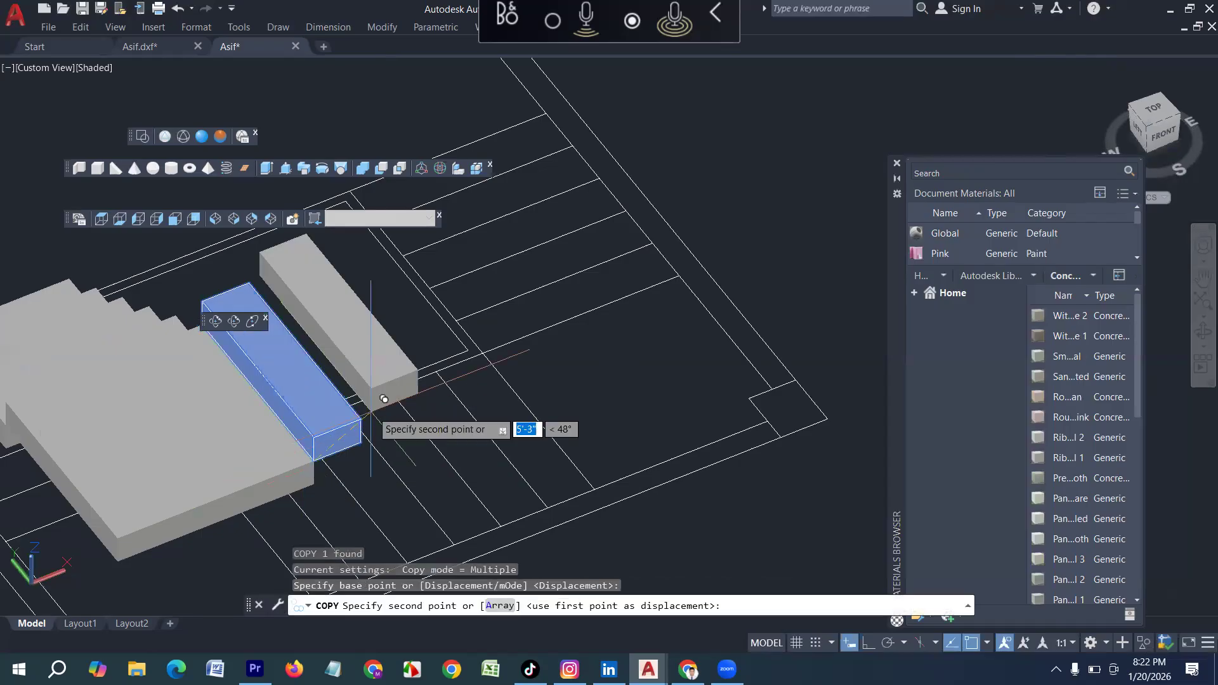
{"action": "left_click", "coordinate": [360, 420]}
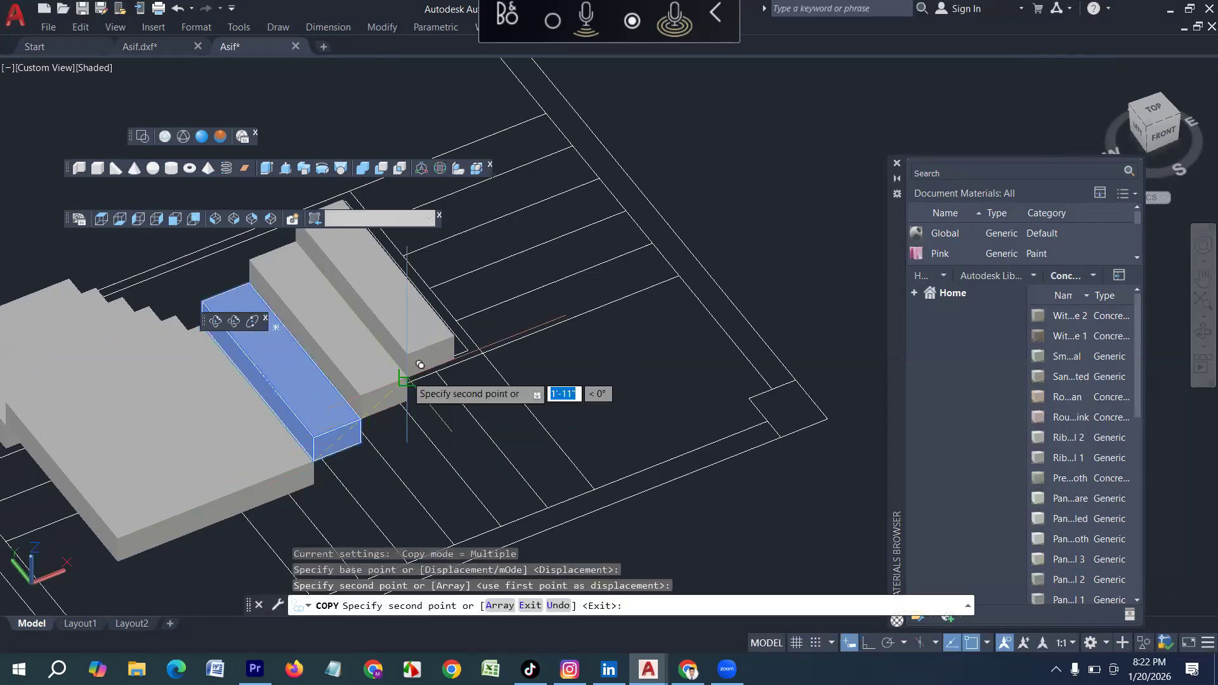
{"action": "scroll", "coordinate": [131, 515], "scroll_direction": "down", "scroll_amount": 3}
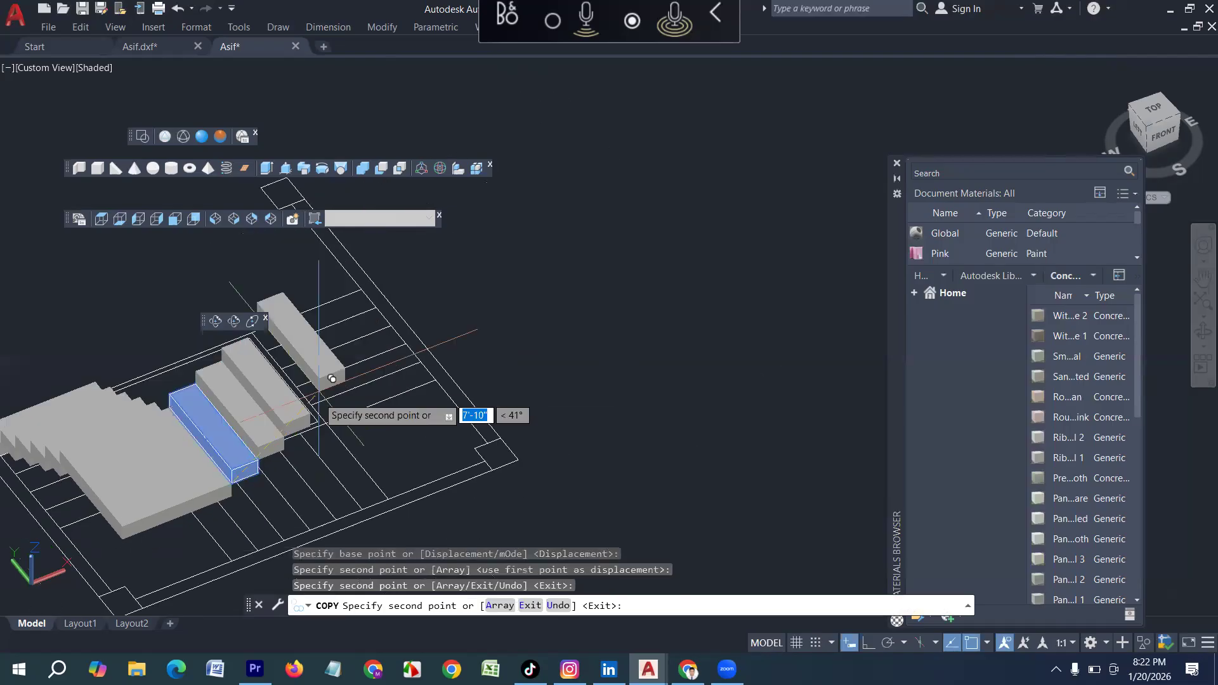
{"action": "left_click", "coordinate": [323, 401]}
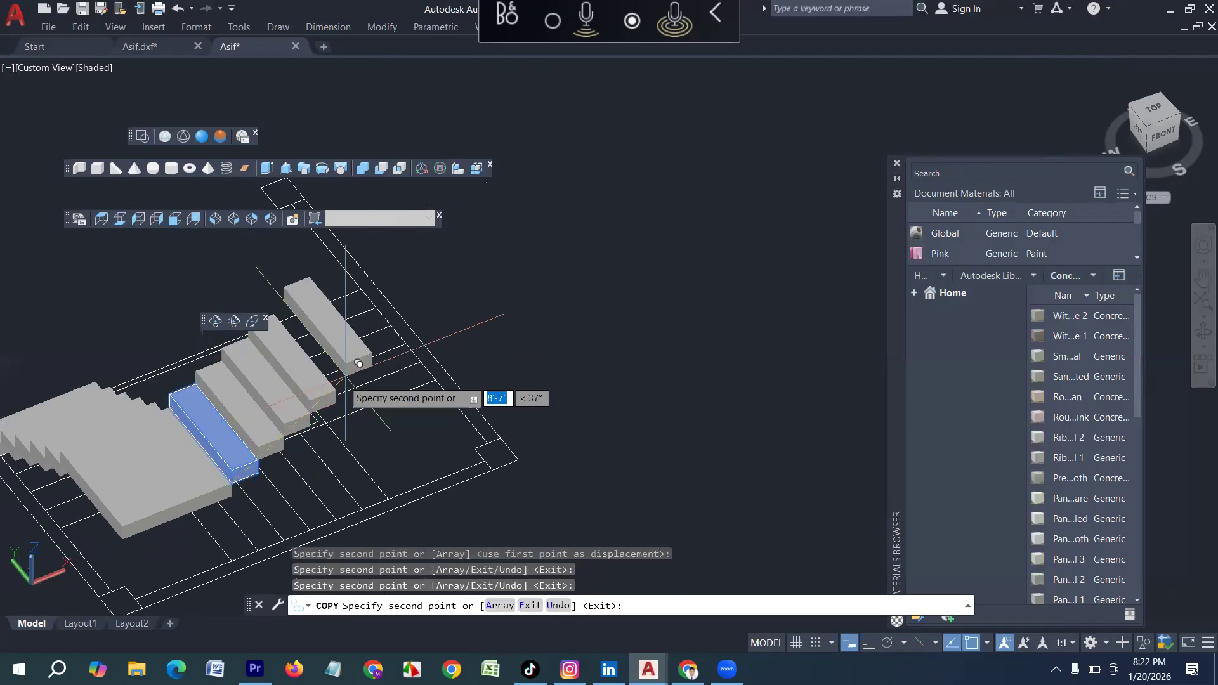
{"action": "left_click", "coordinate": [351, 378]}
{"action": "left_click", "coordinate": [377, 353]}
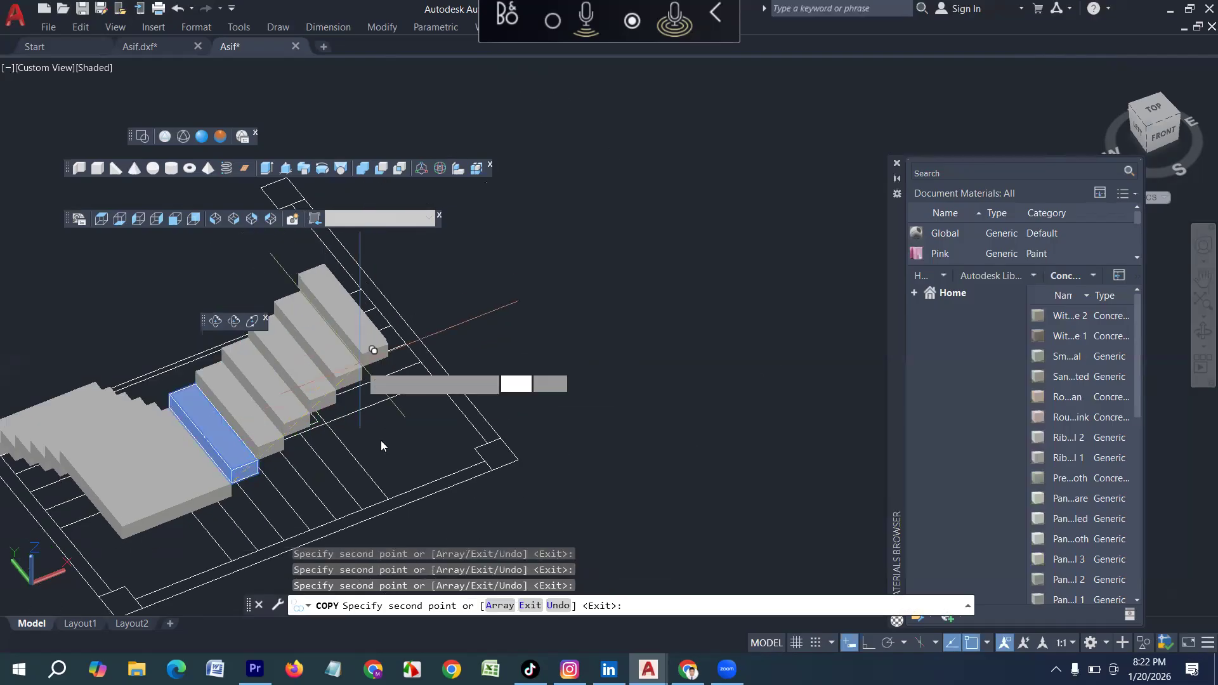
{"action": "key", "text": "Escape"}
Create a 6-inch-high box over the plan's second corner landing, at the far end of the middle flight
{"action": "scroll", "coordinate": [411, 463], "scroll_direction": "down", "scroll_amount": 1}
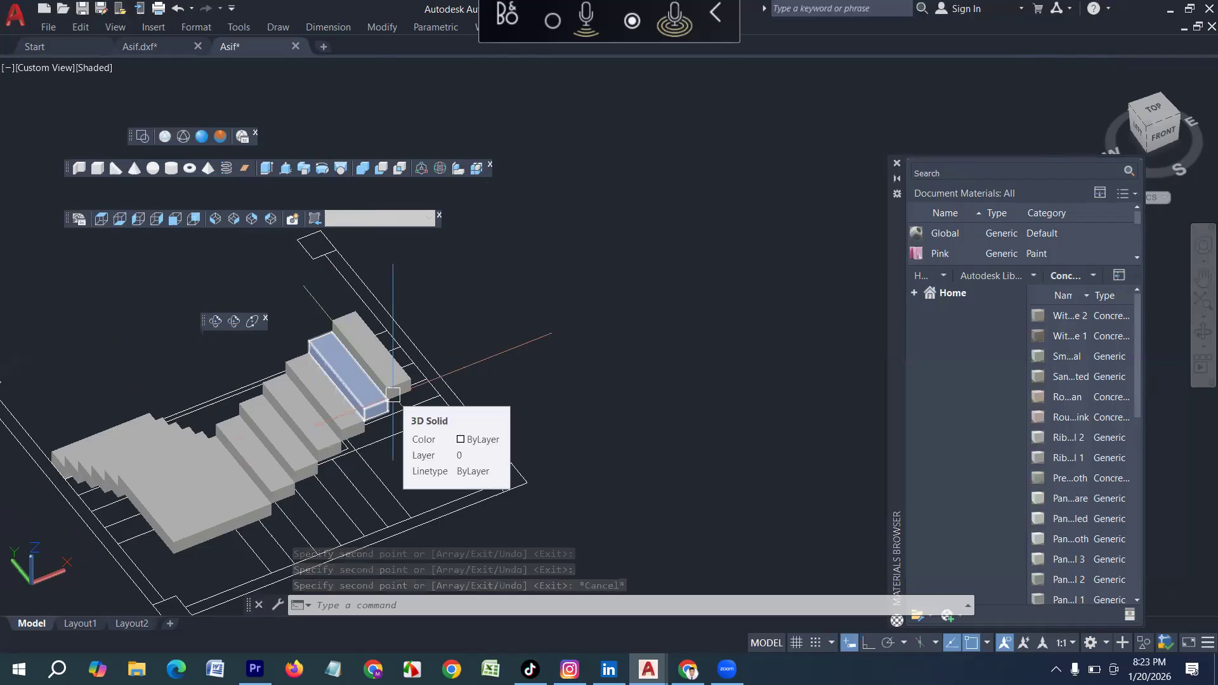
{"action": "scroll", "coordinate": [392, 394], "scroll_direction": "up", "scroll_amount": 2}
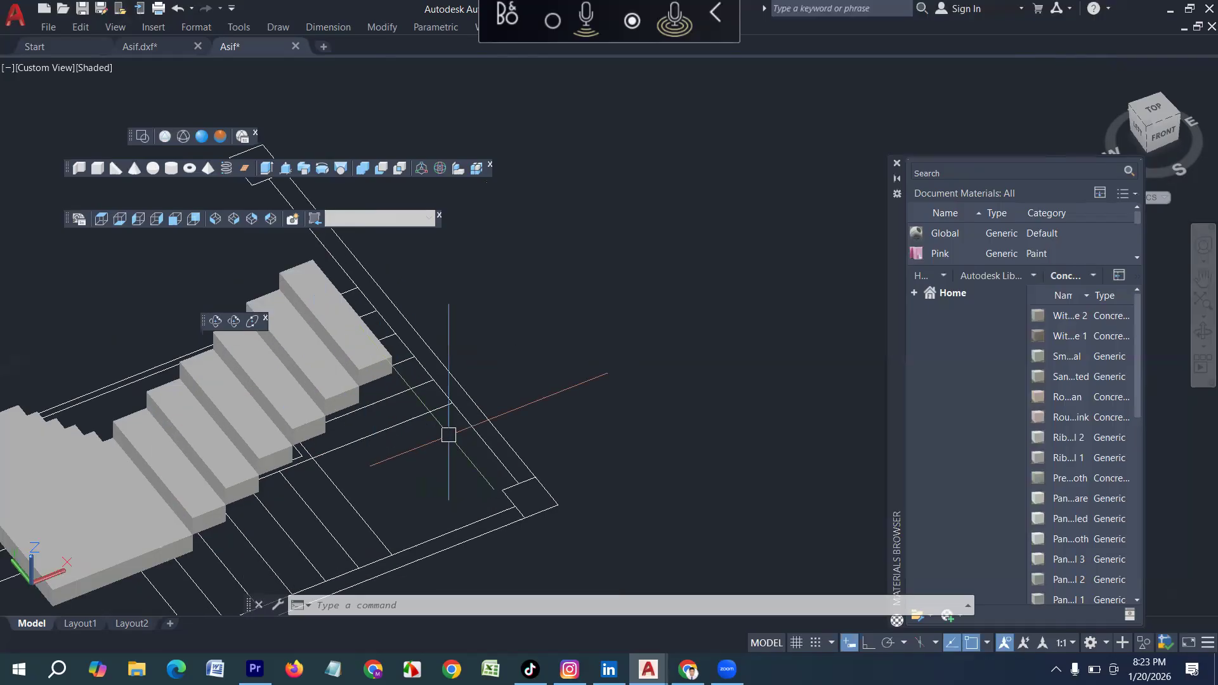
{"action": "left_click", "coordinate": [97, 167]}
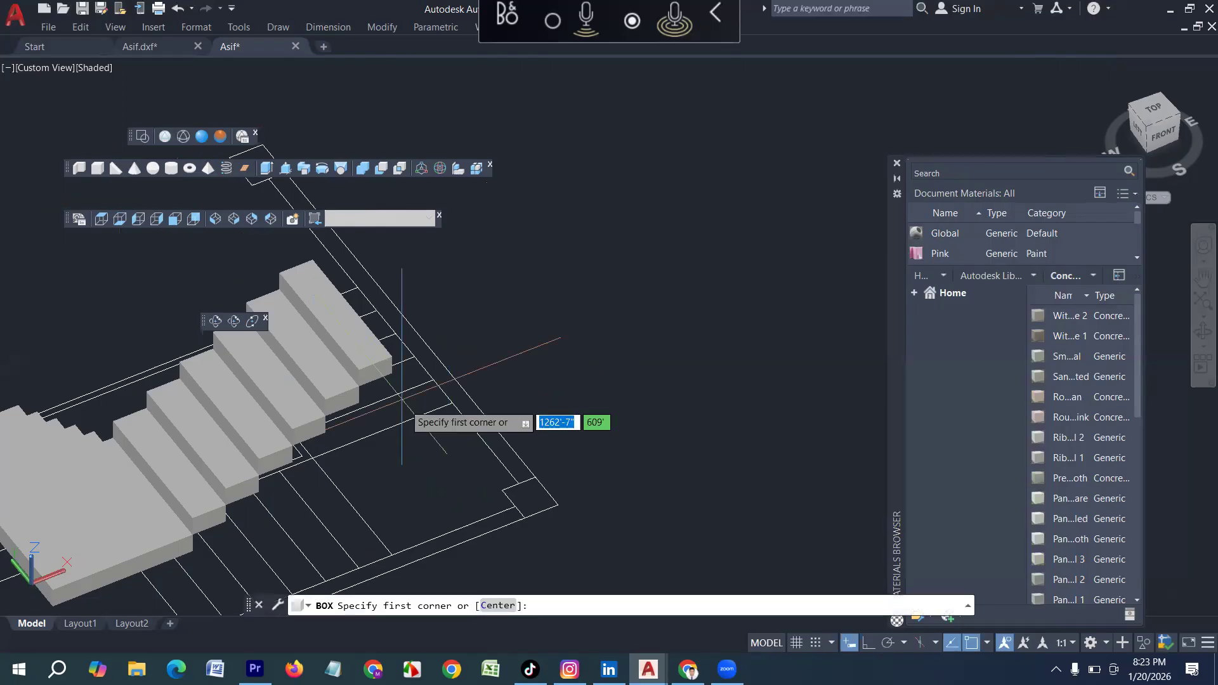
{"action": "left_click", "coordinate": [451, 403]}
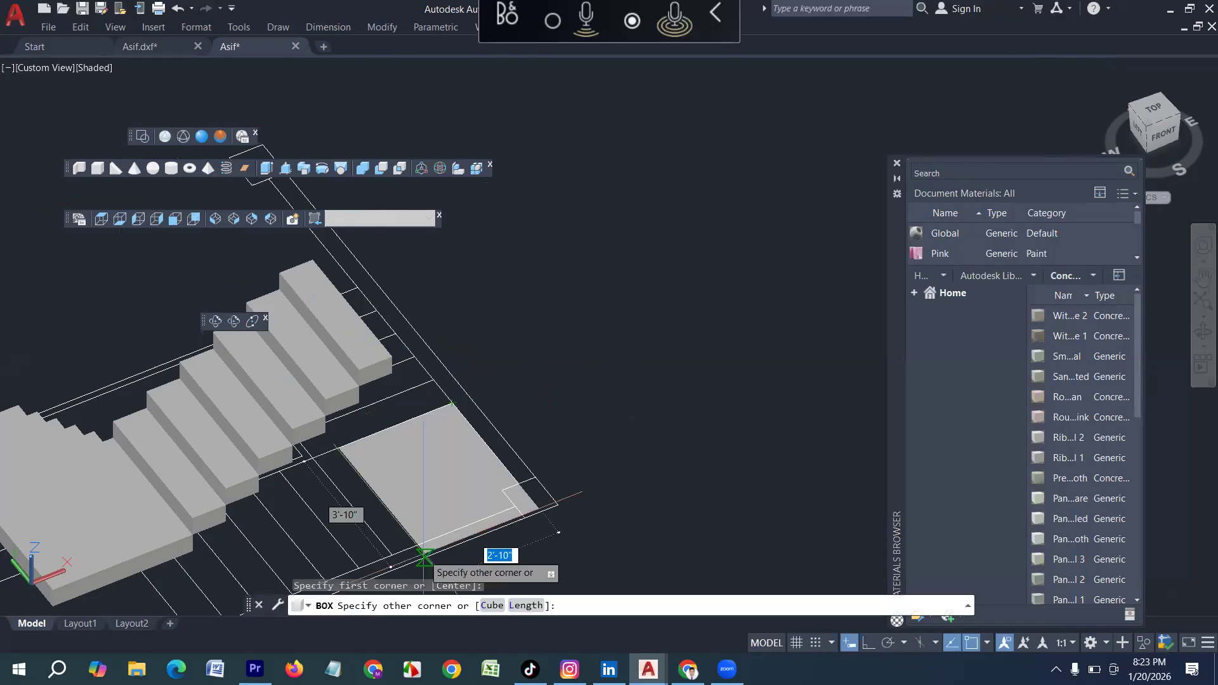
{"action": "left_click", "coordinate": [391, 558]}
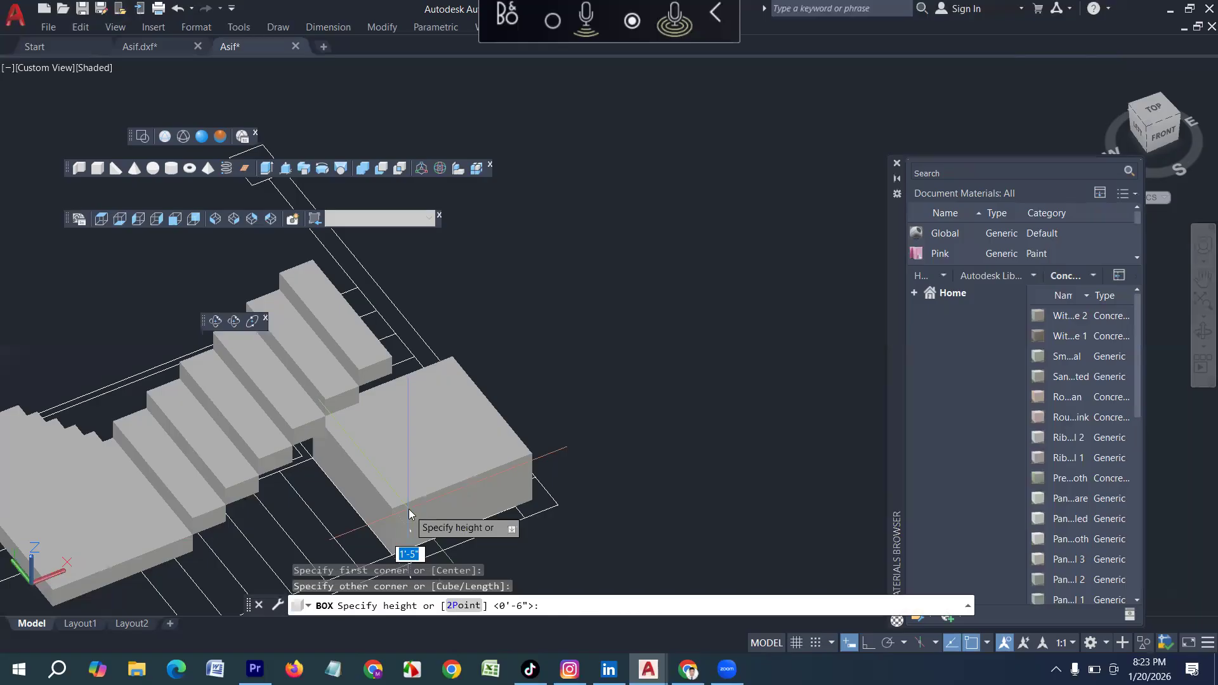
Move the second landing box by its lower front corner onto the upper back corner of the middle flight's highest step
{"action": "left_click", "coordinate": [414, 501]}
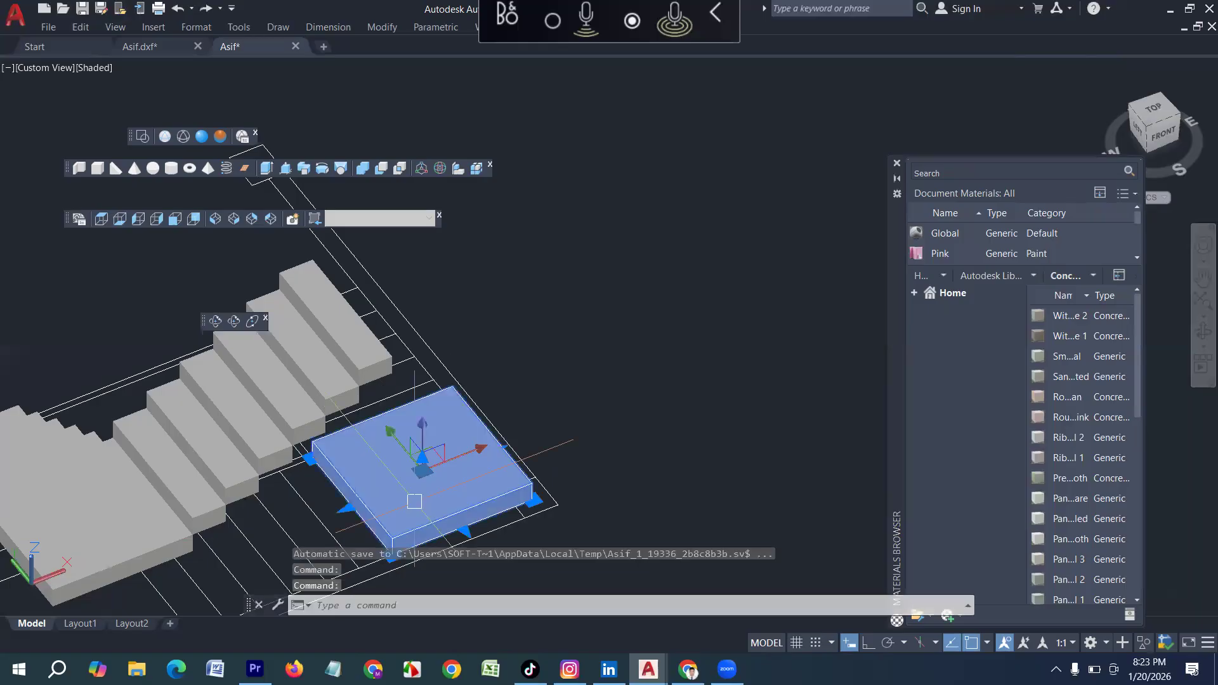
{"action": "type", "text": "M"}
{"action": "key", "text": "Return"}
{"action": "scroll", "coordinate": [422, 484], "scroll_direction": "down", "scroll_amount": 2}
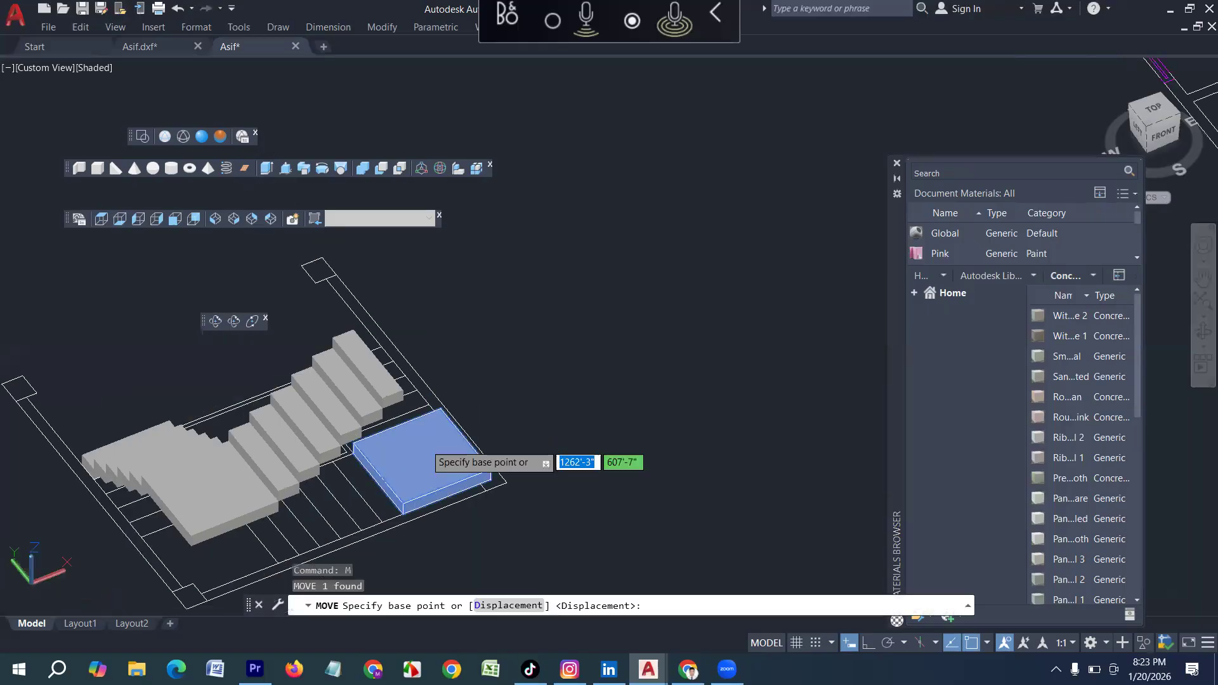
{"action": "scroll", "coordinate": [413, 451], "scroll_direction": "up", "scroll_amount": 3}
{"action": "left_click", "coordinate": [403, 511]}
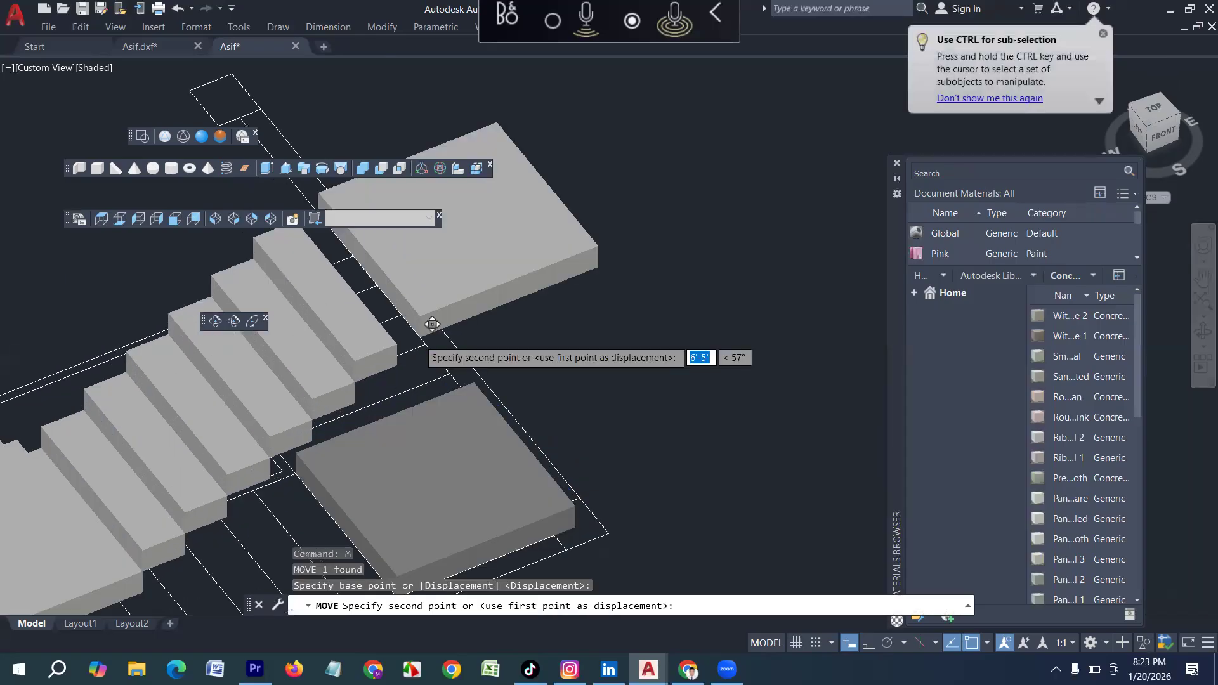
{"action": "scroll", "coordinate": [407, 327], "scroll_direction": "up", "scroll_amount": 2}
{"action": "left_click", "coordinate": [389, 346]}
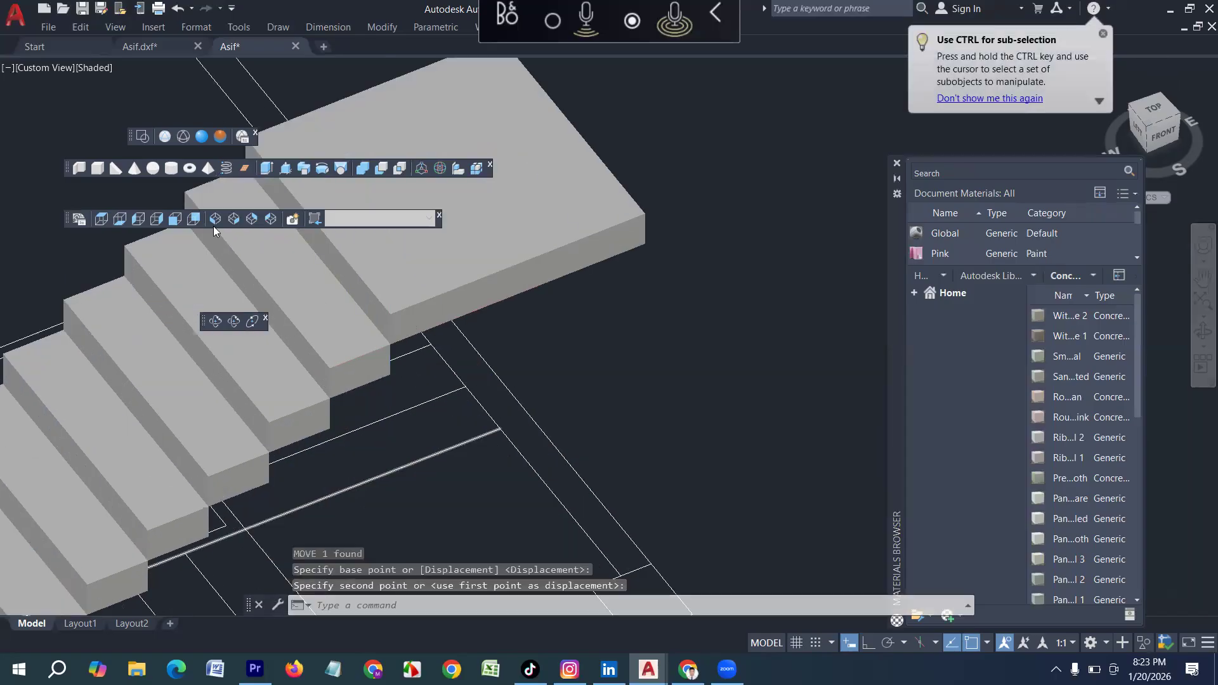
Create a 6-inch-high box on the third flight's first tread, directly beside the second corner landing
{"action": "scroll", "coordinate": [257, 513], "scroll_direction": "down", "scroll_amount": 4}
{"action": "left_click", "coordinate": [215, 321]}
{"action": "left_click_drag", "start_coordinate": [436, 359], "coordinate": [207, 452]}
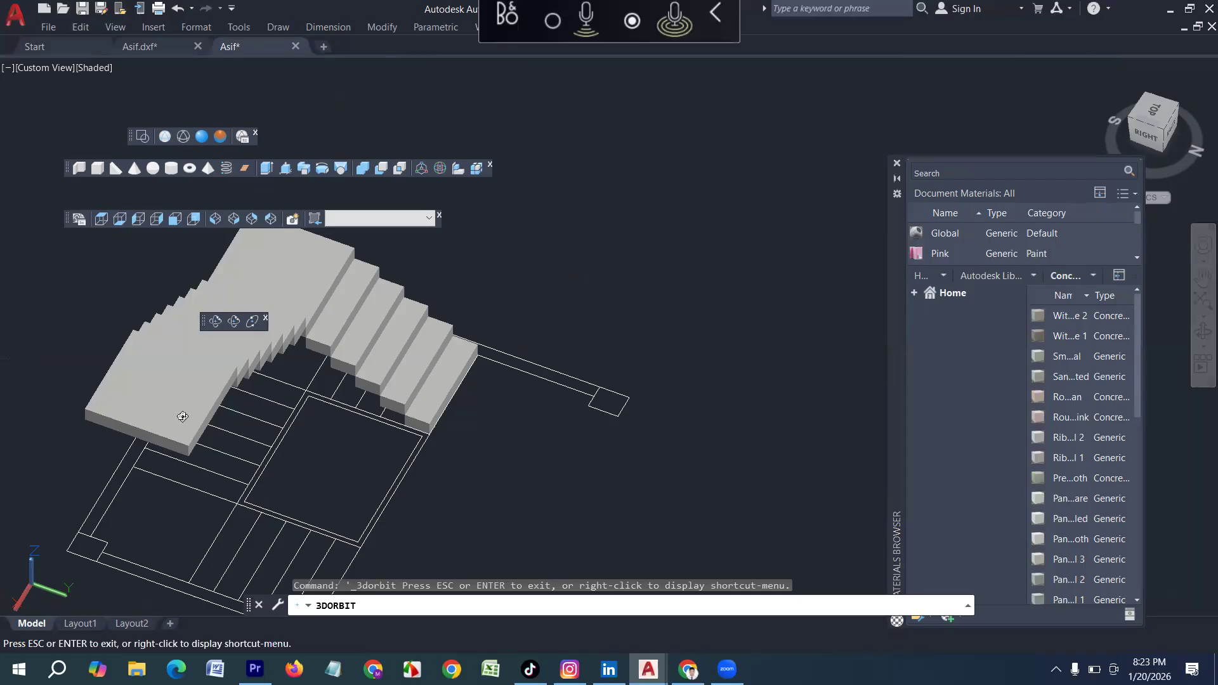
{"action": "key", "text": "Escape"}
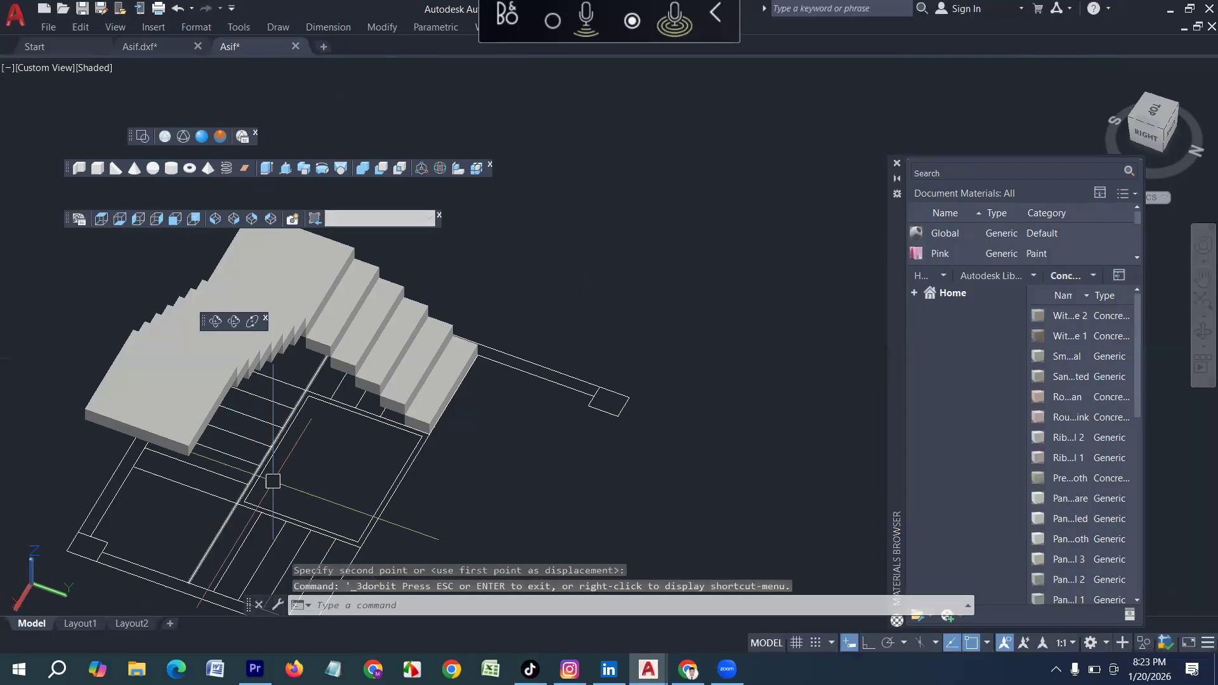
{"action": "left_click", "coordinate": [97, 168]}
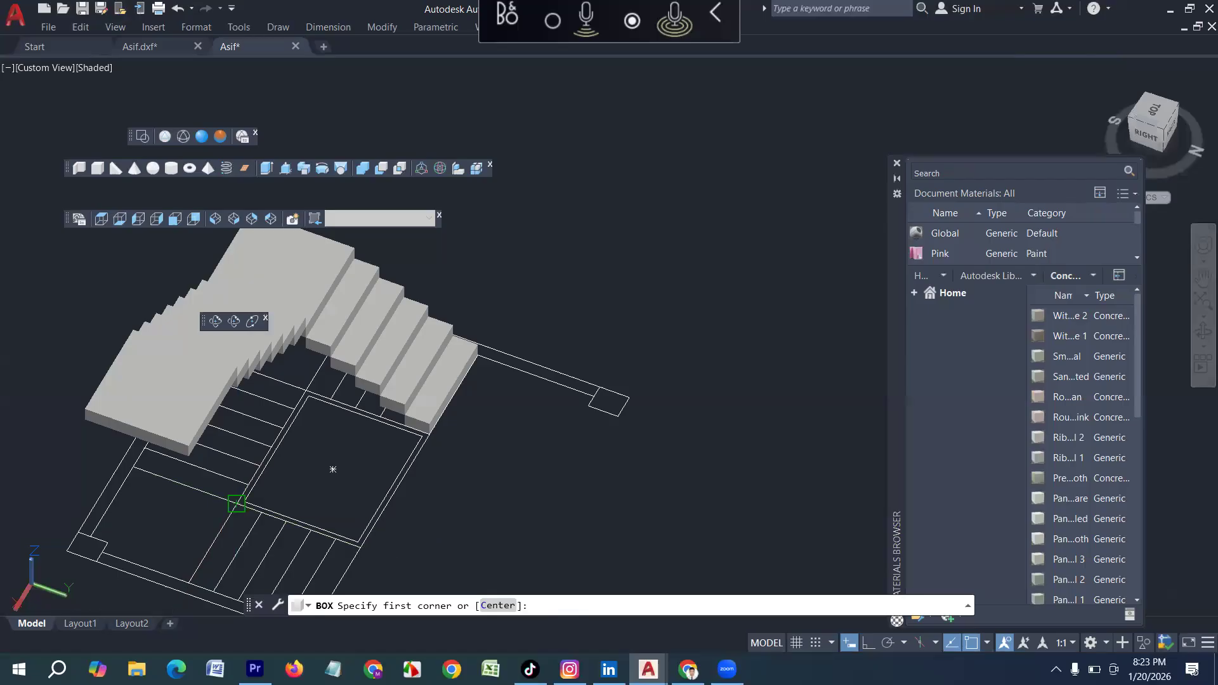
{"action": "left_click", "coordinate": [238, 504]}
{"action": "left_click", "coordinate": [213, 591]}
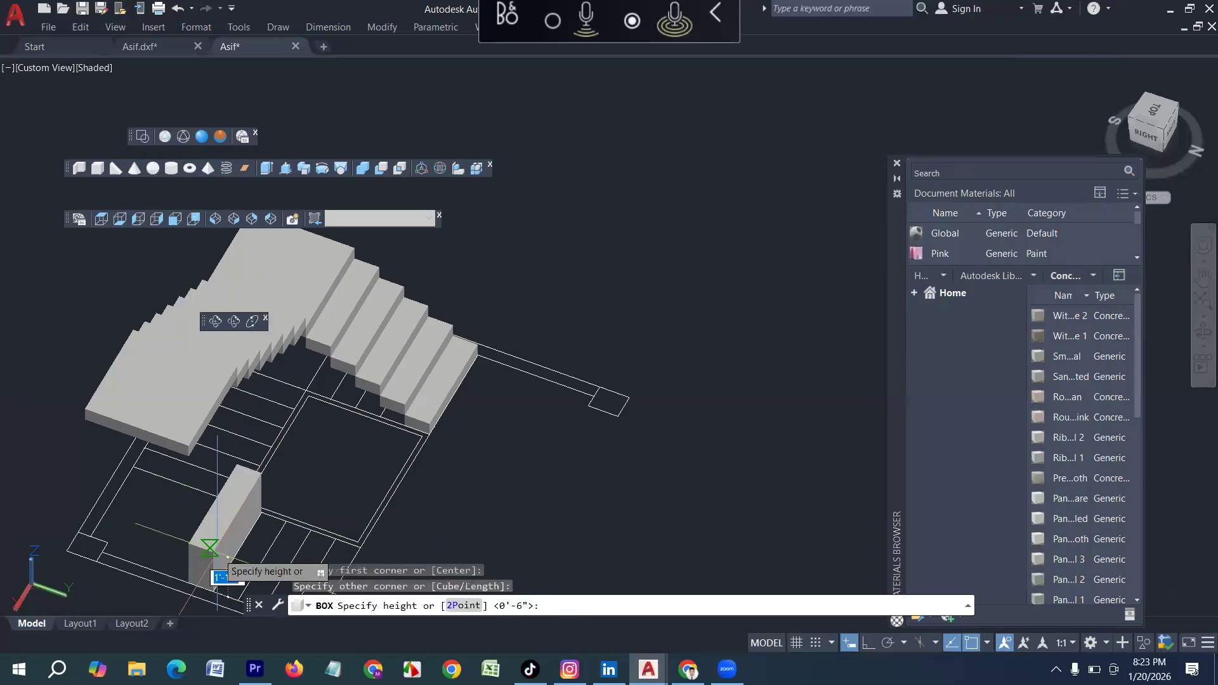
{"action": "type", "text": "6"}
{"action": "key", "text": "Return"}
Move the third flight's tread box by its lower outer corner onto the upper corner of the raised second landing
{"action": "left_click", "coordinate": [225, 568]}
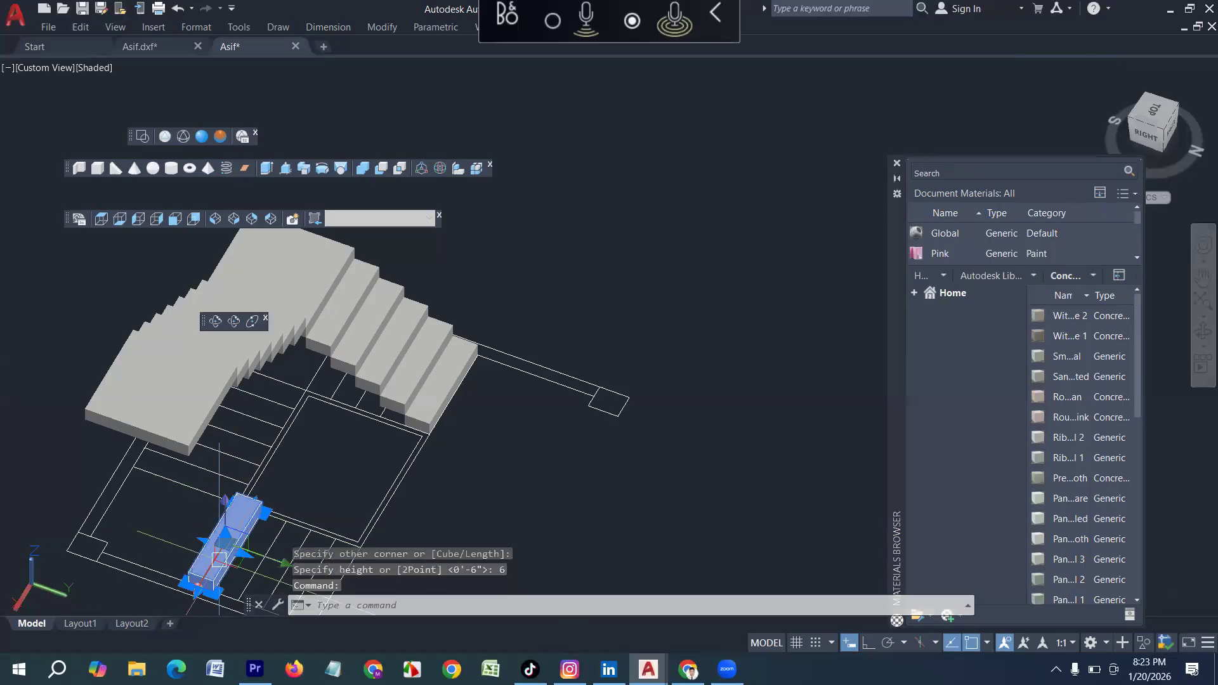
{"action": "type", "text": "m"}
{"action": "key", "text": "Return"}
{"action": "scroll", "coordinate": [182, 585], "scroll_direction": "up", "scroll_amount": 2}
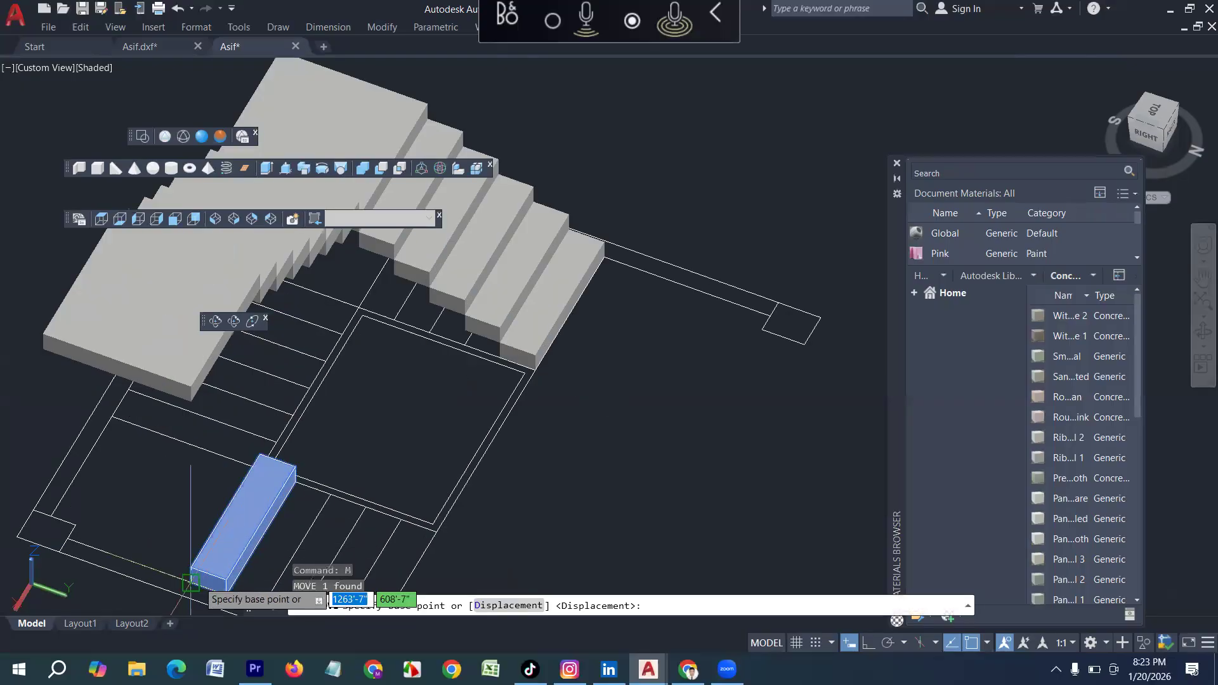
{"action": "left_click", "coordinate": [192, 582]}
{"action": "scroll", "coordinate": [236, 342], "scroll_direction": "up", "scroll_amount": 2}
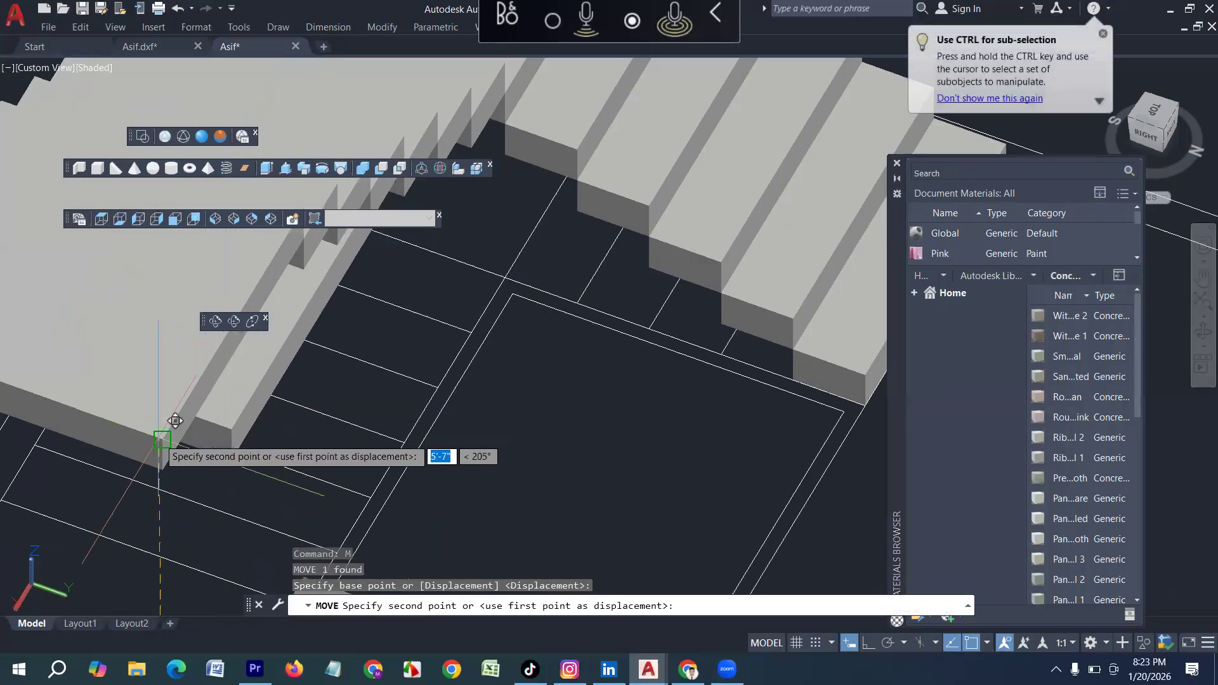
{"action": "left_click", "coordinate": [232, 438]}
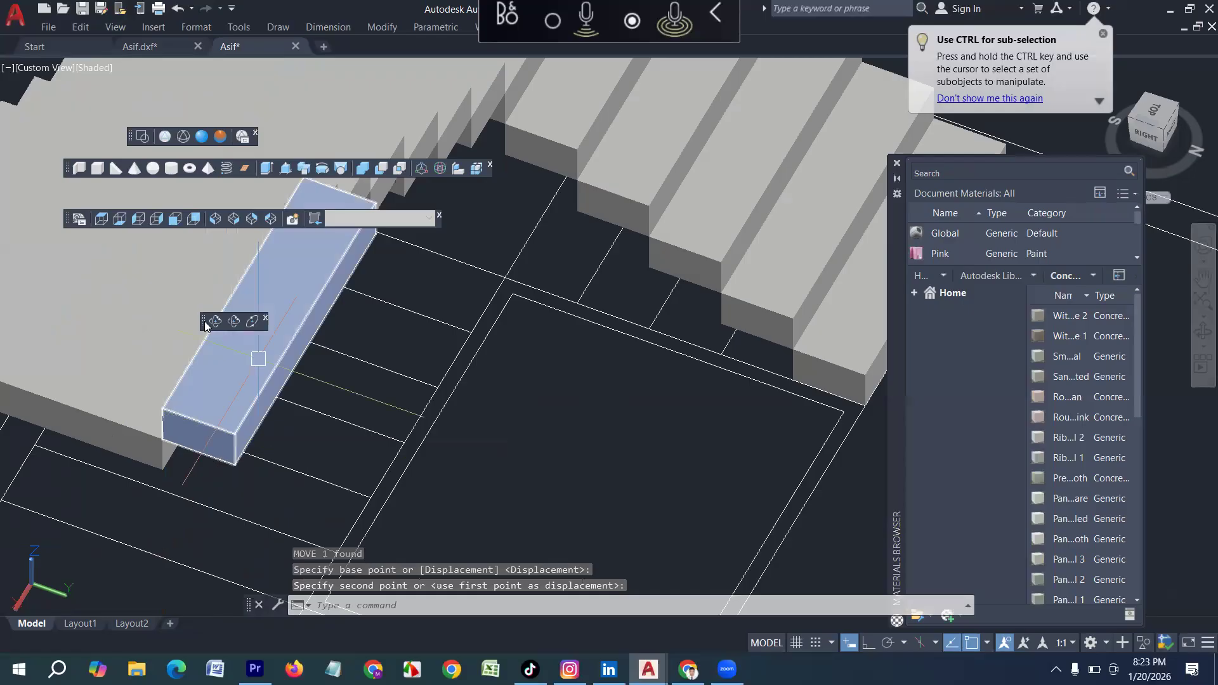
Select the raised first tread box of the third flight, viewed from the flight's open side
{"action": "middle_click_drag", "start_coordinate": [278, 444], "coordinate": [170, 440], "text": "shift"}
{"action": "scroll", "coordinate": [165, 488], "scroll_direction": "down", "scroll_amount": 3}
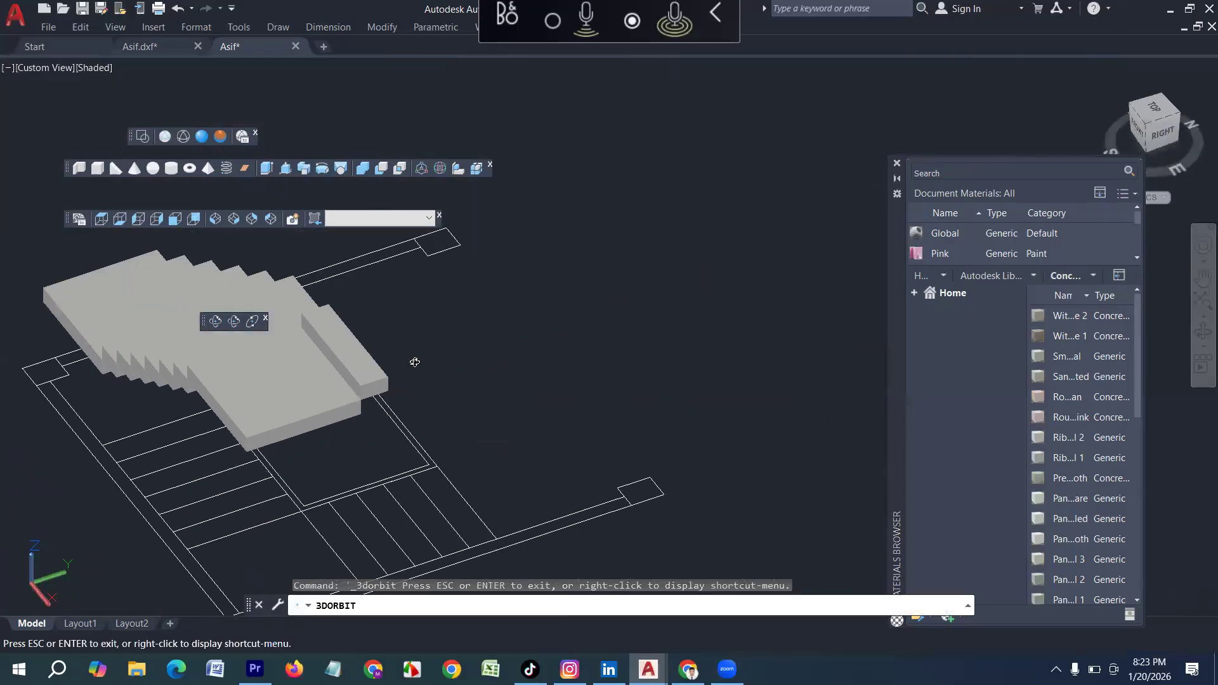
{"action": "scroll", "coordinate": [367, 379], "scroll_direction": "up", "scroll_amount": 5}
{"action": "left_click", "coordinate": [367, 378]}
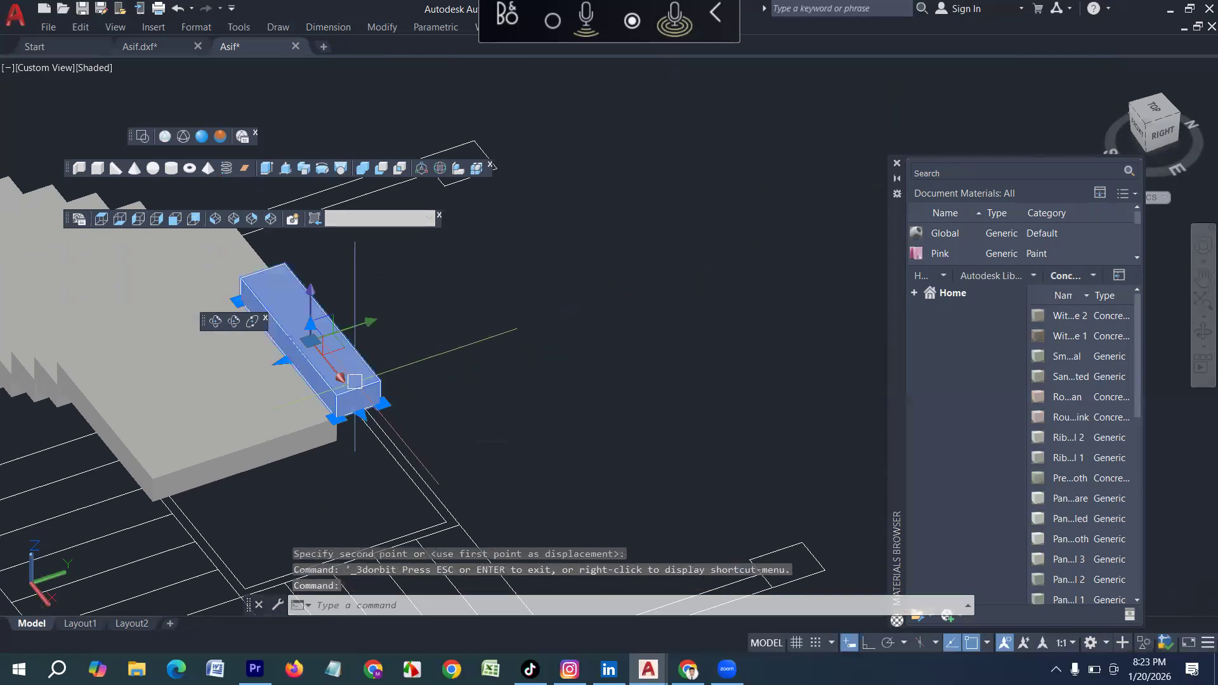
{"action": "type", "text": "m"}
{"action": "key", "text": "Return"}
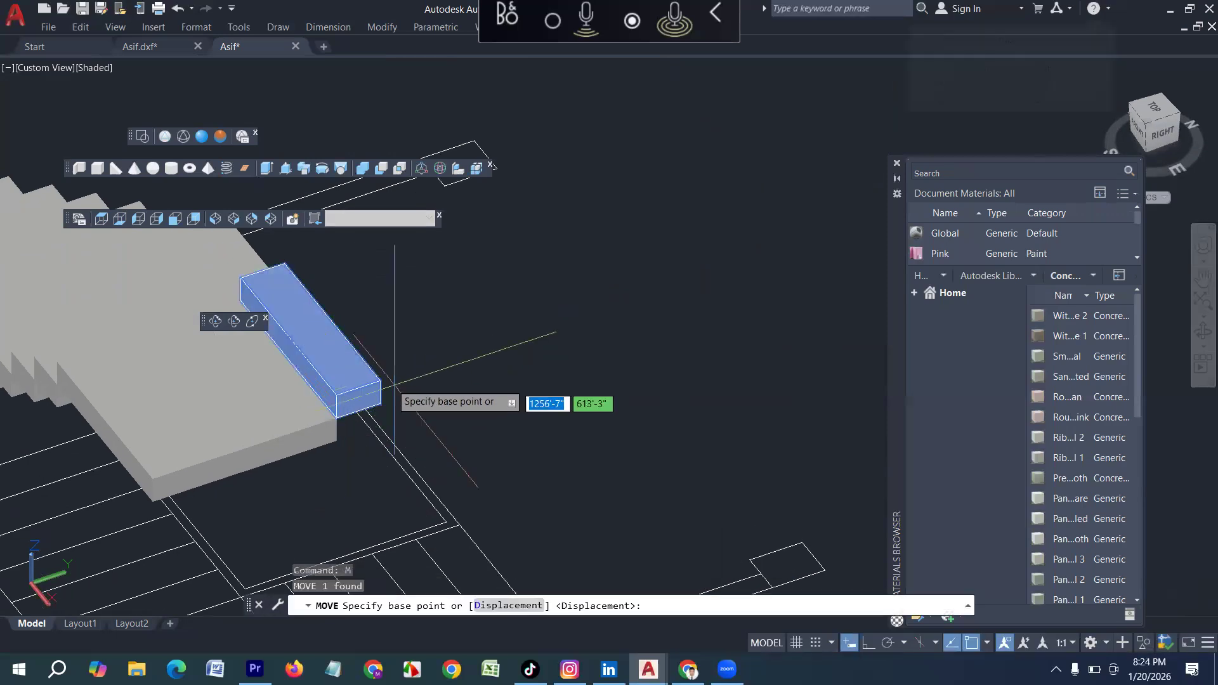
{"action": "key", "text": "Escape"}
Copy the selected tread box four times along the third flight, placing each copy's lower front corner on the previous step's upper back corner
{"action": "type", "text": "cp"}
{"action": "key", "text": "Return"}
{"action": "left_click", "coordinate": [337, 419]}
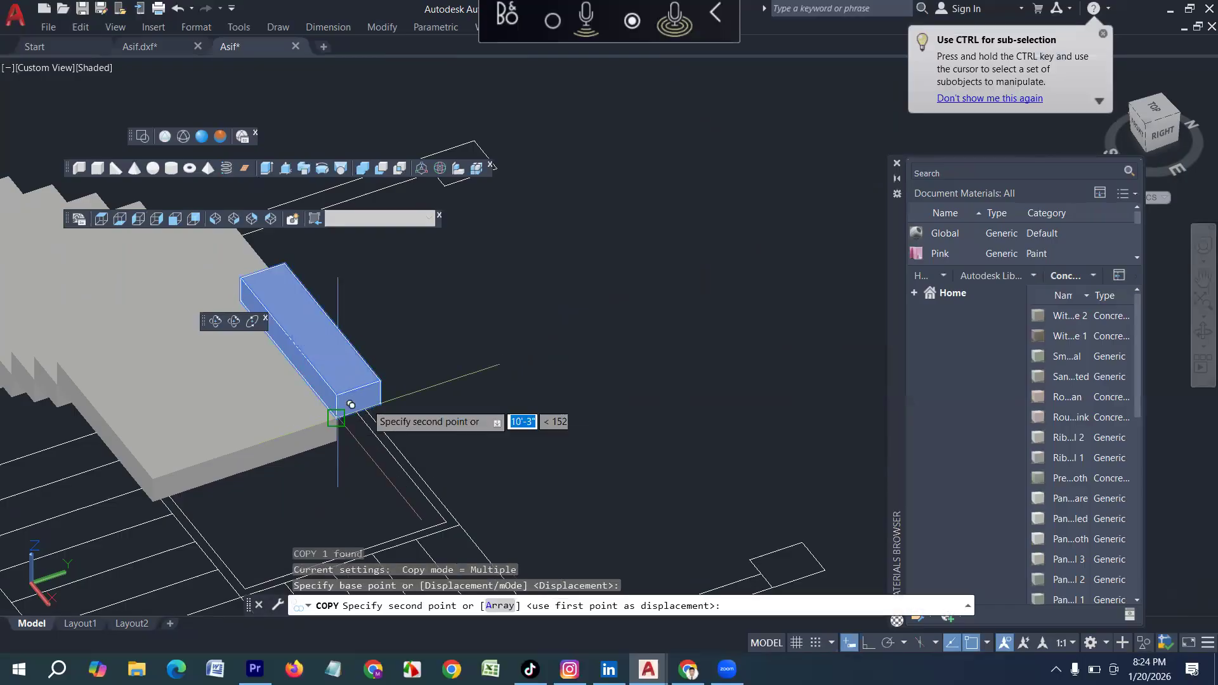
{"action": "left_click", "coordinate": [380, 379]}
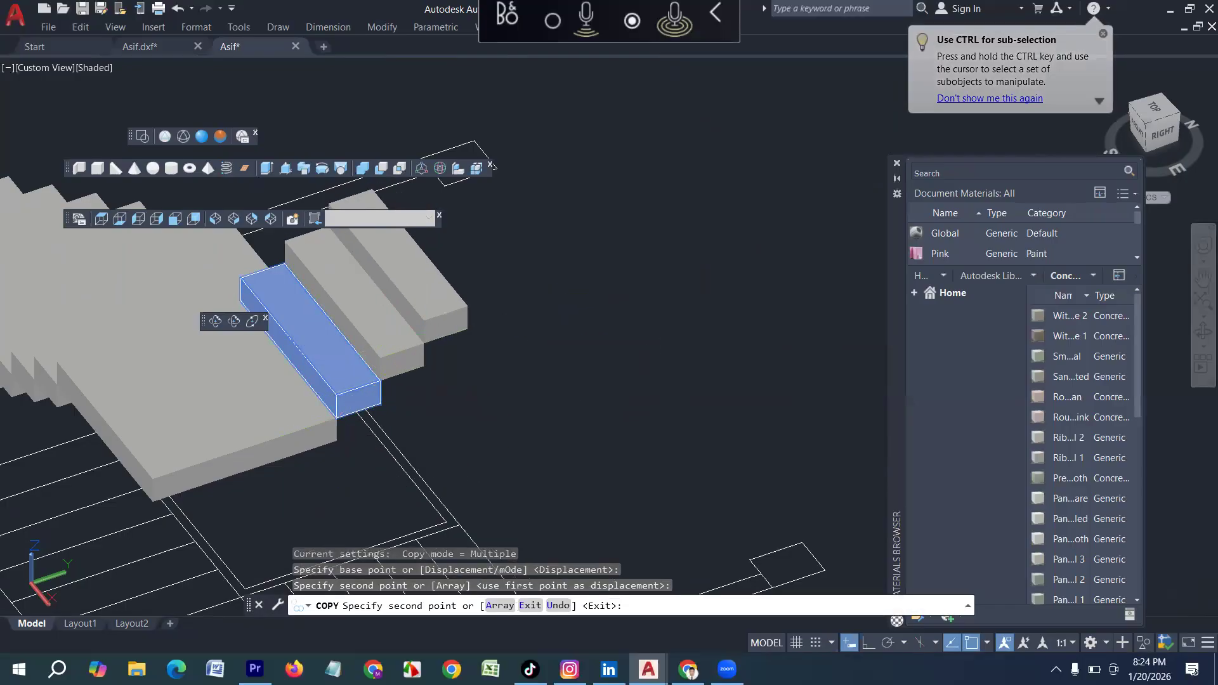
{"action": "left_click", "coordinate": [422, 341]}
{"action": "scroll", "coordinate": [412, 343], "scroll_direction": "down", "scroll_amount": 2}
{"action": "left_click", "coordinate": [363, 365]}
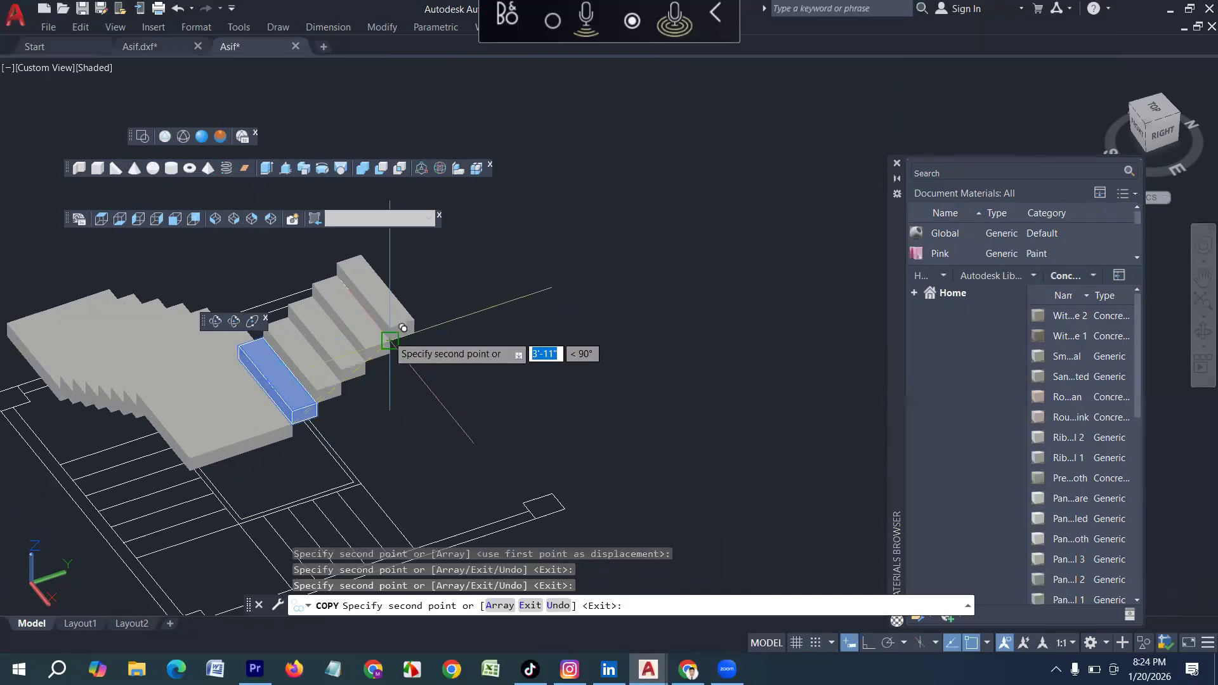
{"action": "left_click", "coordinate": [388, 348]}
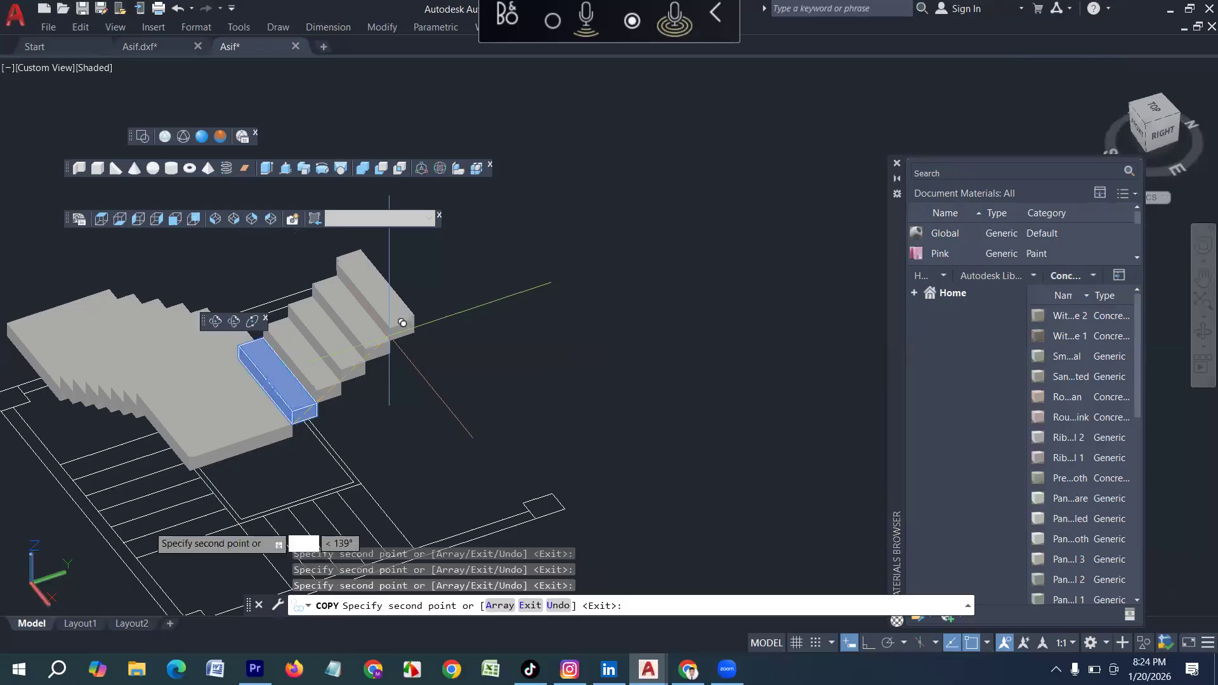
{"action": "scroll", "coordinate": [266, 412], "scroll_direction": "down", "scroll_amount": 3}
{"action": "scroll", "coordinate": [269, 502], "scroll_direction": "up", "scroll_amount": 2}
{"action": "key", "text": "Escape"}
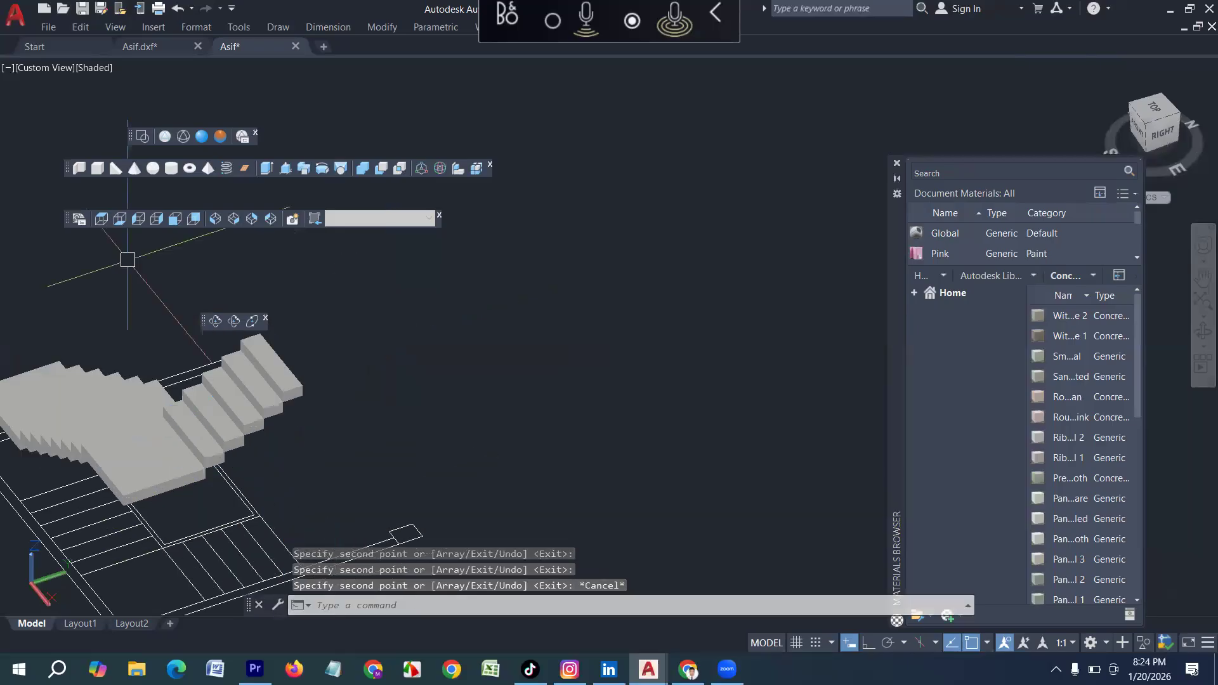
Create a 6-inch-high slab box across the full width of the plan's open end, beyond the third flight's last tread
{"action": "middle_click_drag", "start_coordinate": [335, 358], "coordinate": [203, 452], "text": "shift"}
{"action": "middle_click_drag", "start_coordinate": [114, 462], "coordinate": [85, 451], "text": "shift"}
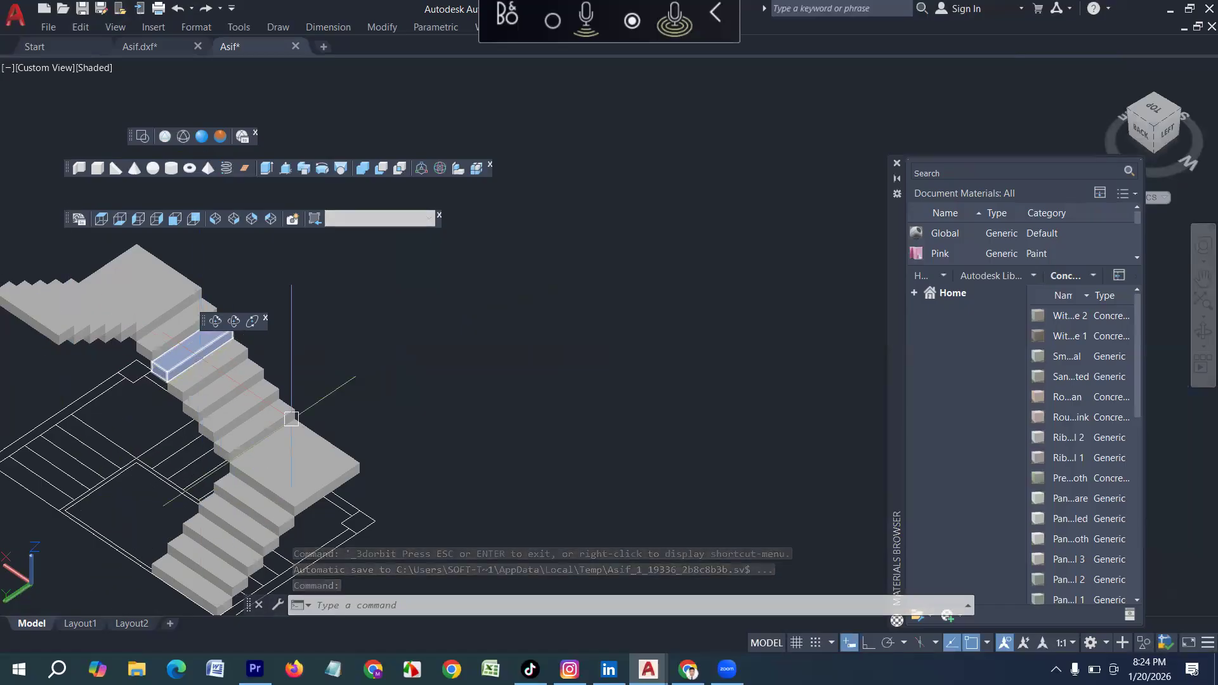
{"action": "scroll", "coordinate": [374, 390], "scroll_direction": "down", "scroll_amount": 4}
{"action": "scroll", "coordinate": [395, 392], "scroll_direction": "down", "scroll_amount": 2}
{"action": "scroll", "coordinate": [258, 425], "scroll_direction": "up", "scroll_amount": 3}
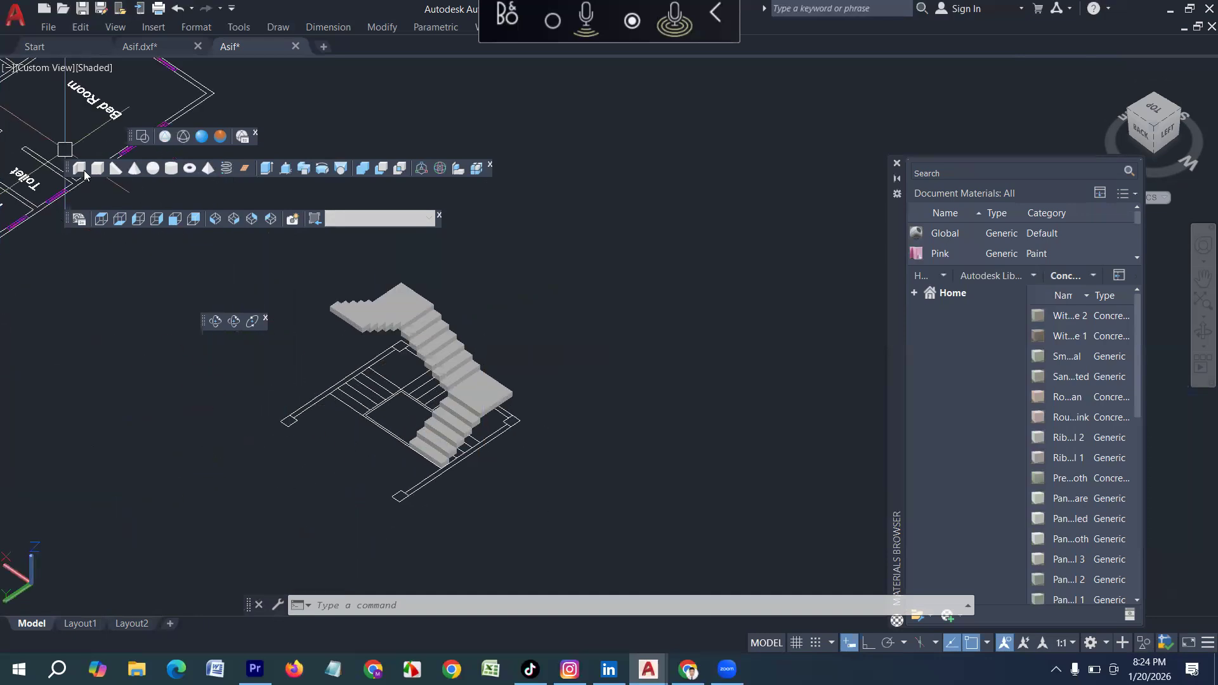
{"action": "left_click", "coordinate": [97, 167]}
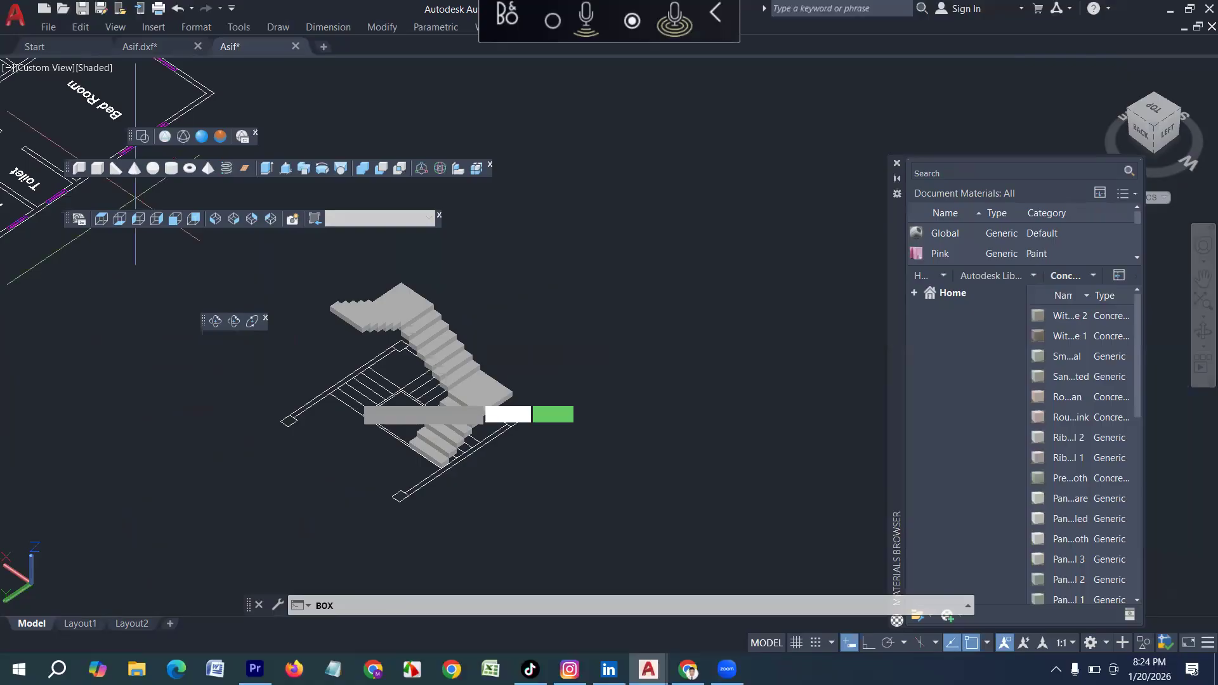
{"action": "scroll", "coordinate": [402, 445], "scroll_direction": "up", "scroll_amount": 3}
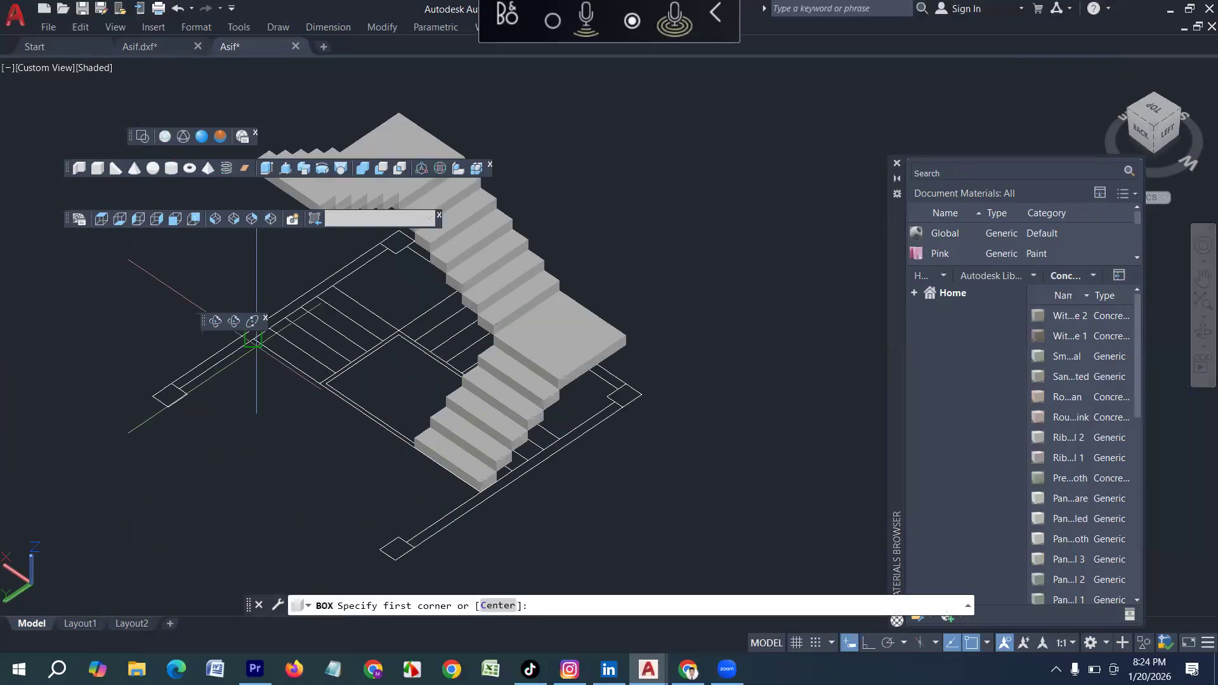
{"action": "left_click", "coordinate": [254, 339]}
{"action": "left_click", "coordinate": [406, 543]}
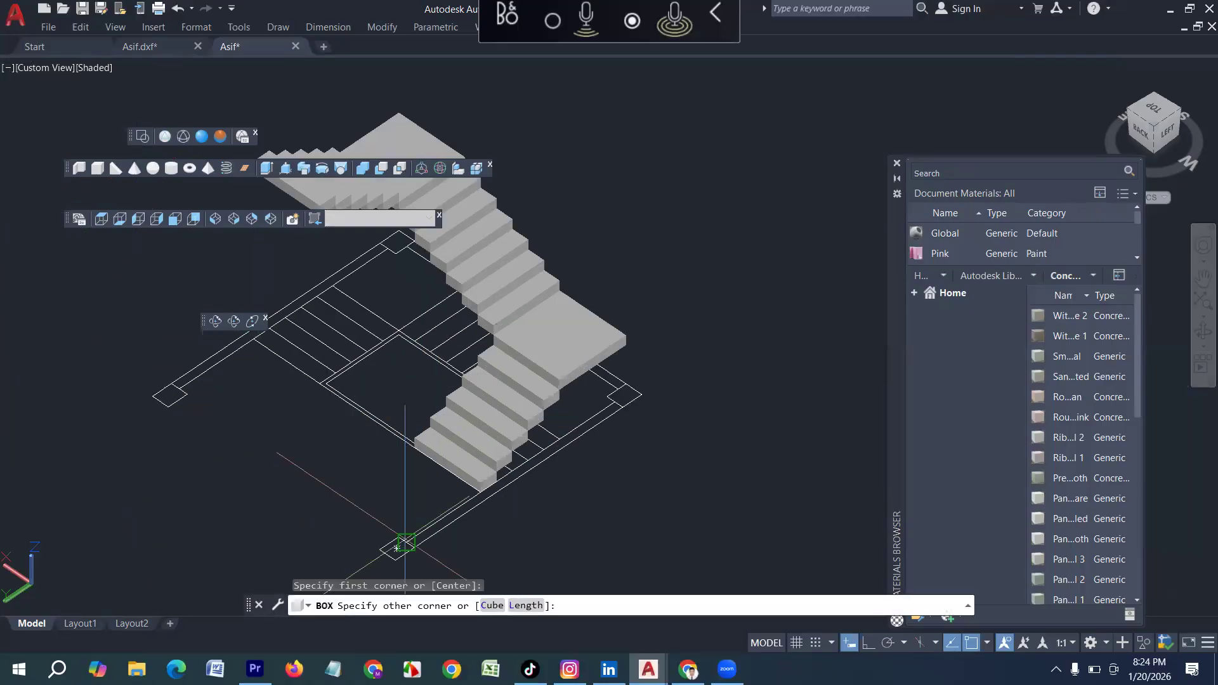
{"action": "left_click", "coordinate": [406, 542]}
{"action": "type", "text": "6"}
{"action": "key", "text": "Return"}
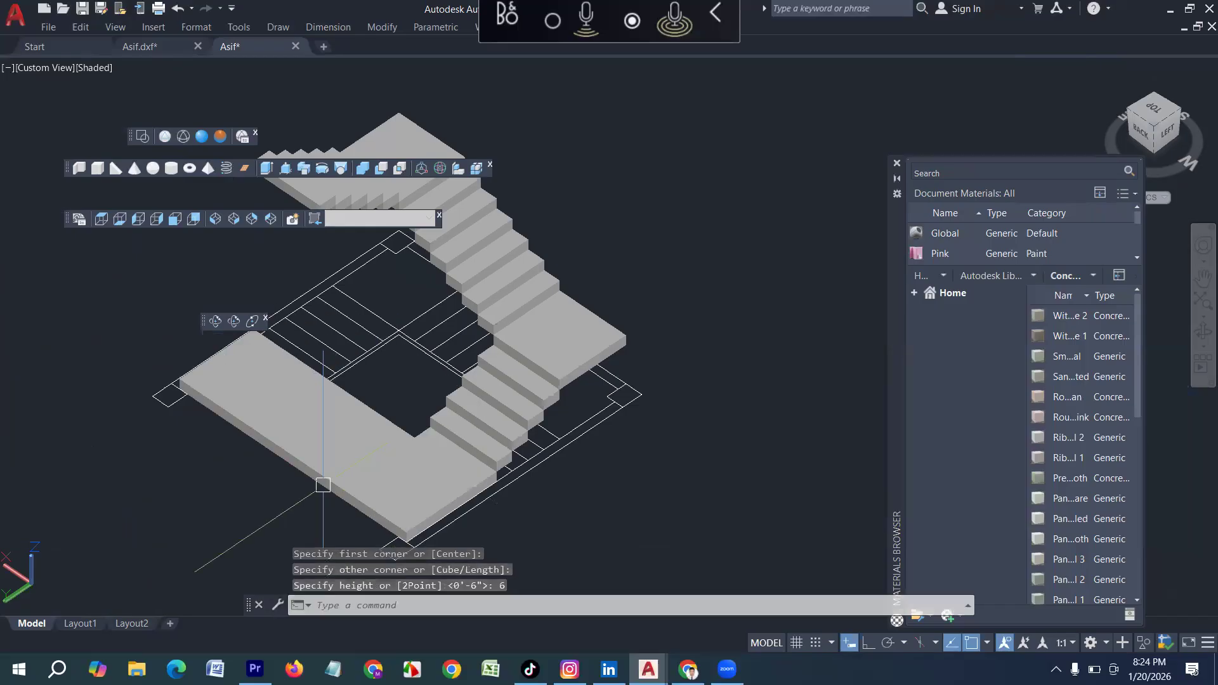
Move the slab box by its lower corner beside the third flight onto the upper back corner of the flight's last tread
{"action": "scroll", "coordinate": [323, 484], "scroll_direction": "down", "scroll_amount": 1}
{"action": "middle_click_drag", "start_coordinate": [323, 485], "coordinate": [334, 558]}
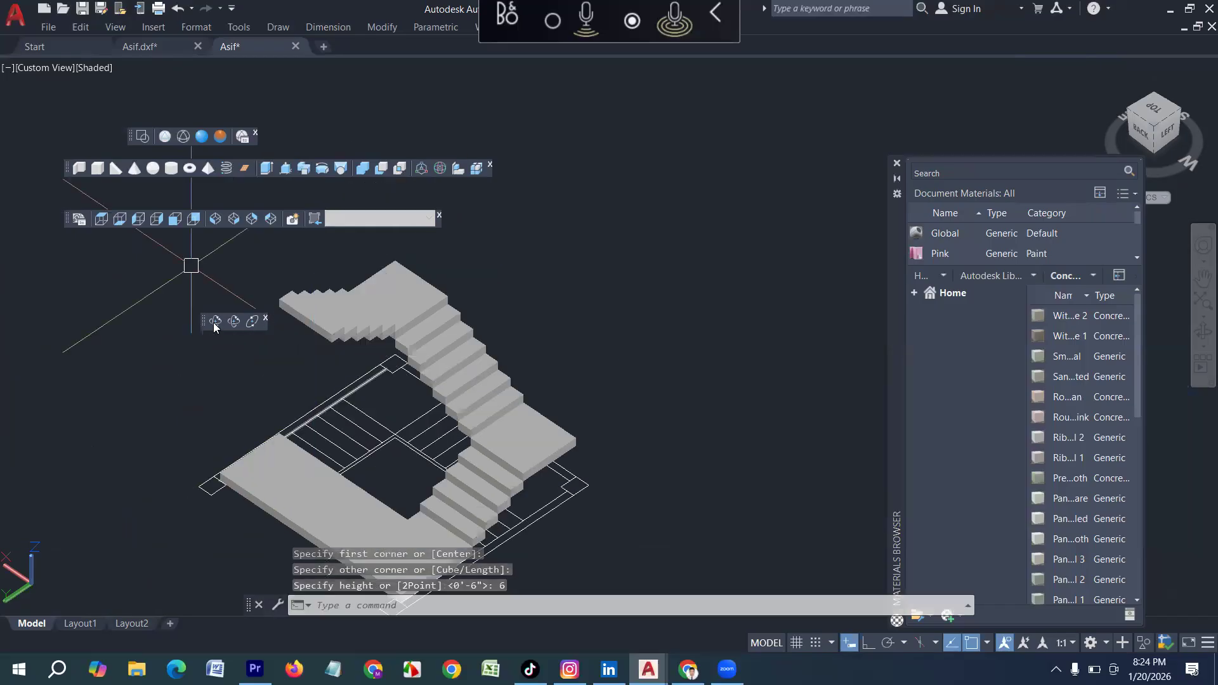
{"action": "left_click_drag", "start_coordinate": [239, 437], "coordinate": [503, 446]}
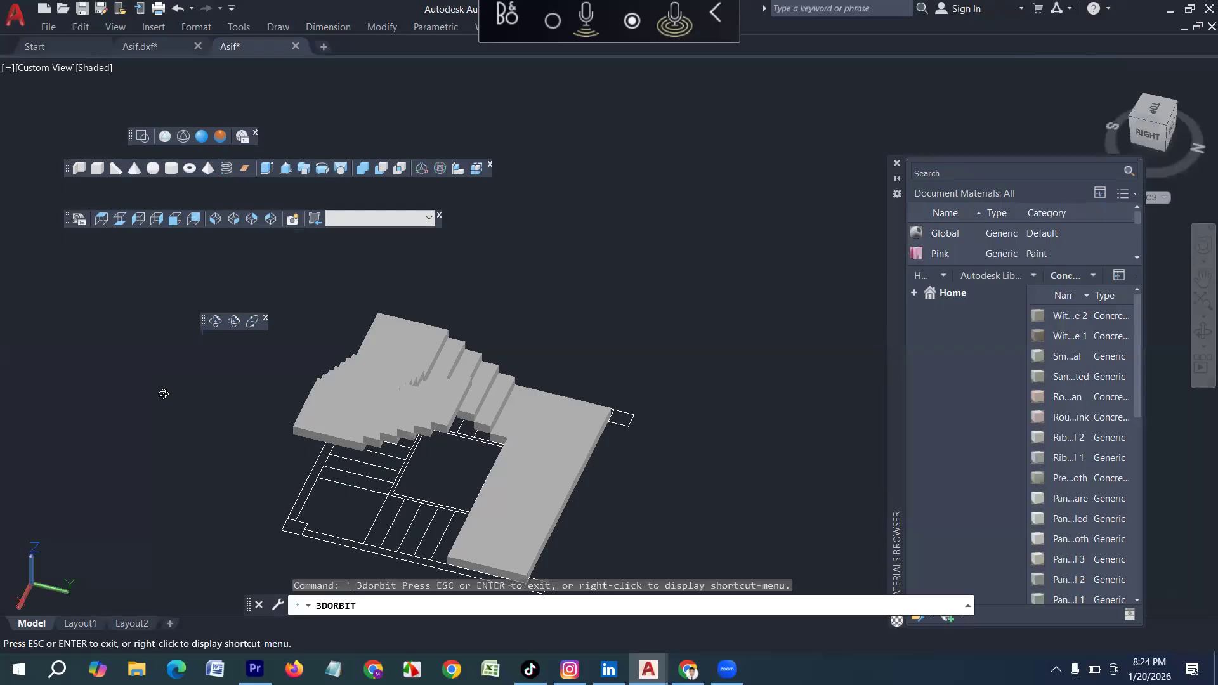
{"action": "middle_click_drag", "start_coordinate": [445, 517], "coordinate": [326, 464]}
{"action": "scroll", "coordinate": [326, 465], "scroll_direction": "down", "scroll_amount": 1}
{"action": "left_click_drag", "start_coordinate": [439, 498], "coordinate": [433, 461]}
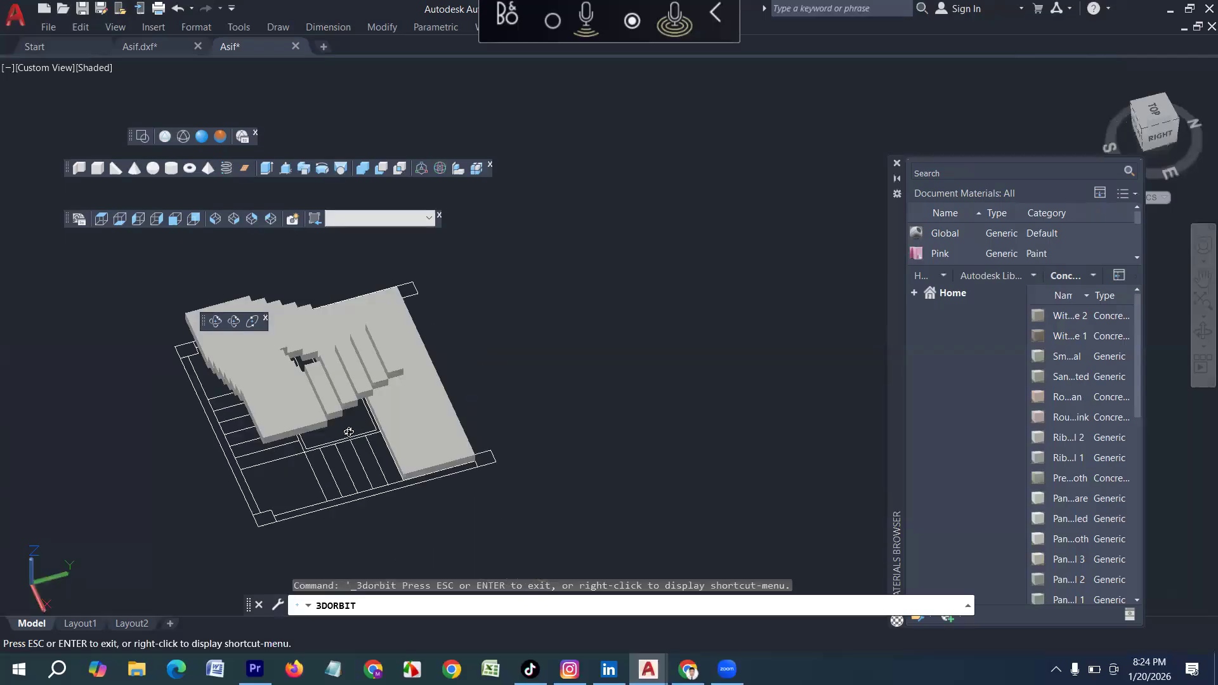
{"action": "key", "text": "Escape"}
{"action": "left_click", "coordinate": [441, 455]}
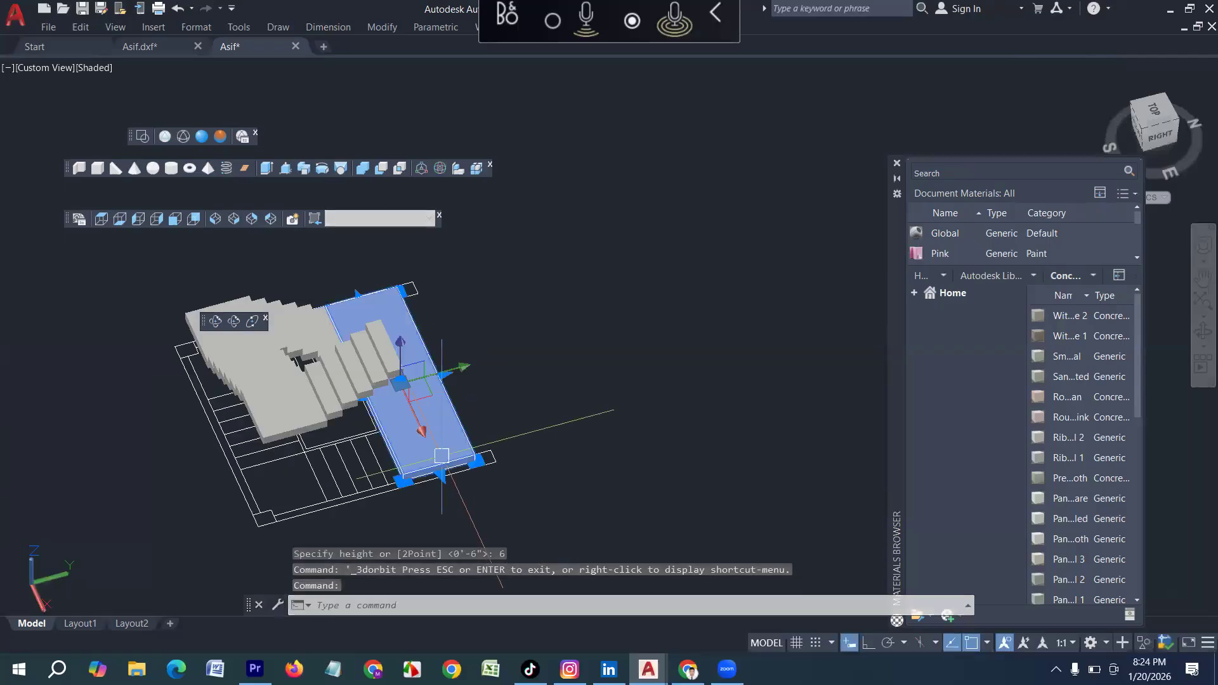
{"action": "type", "text": "m"}
{"action": "key", "text": "Return"}
{"action": "scroll", "coordinate": [425, 472], "scroll_direction": "up", "scroll_amount": 2}
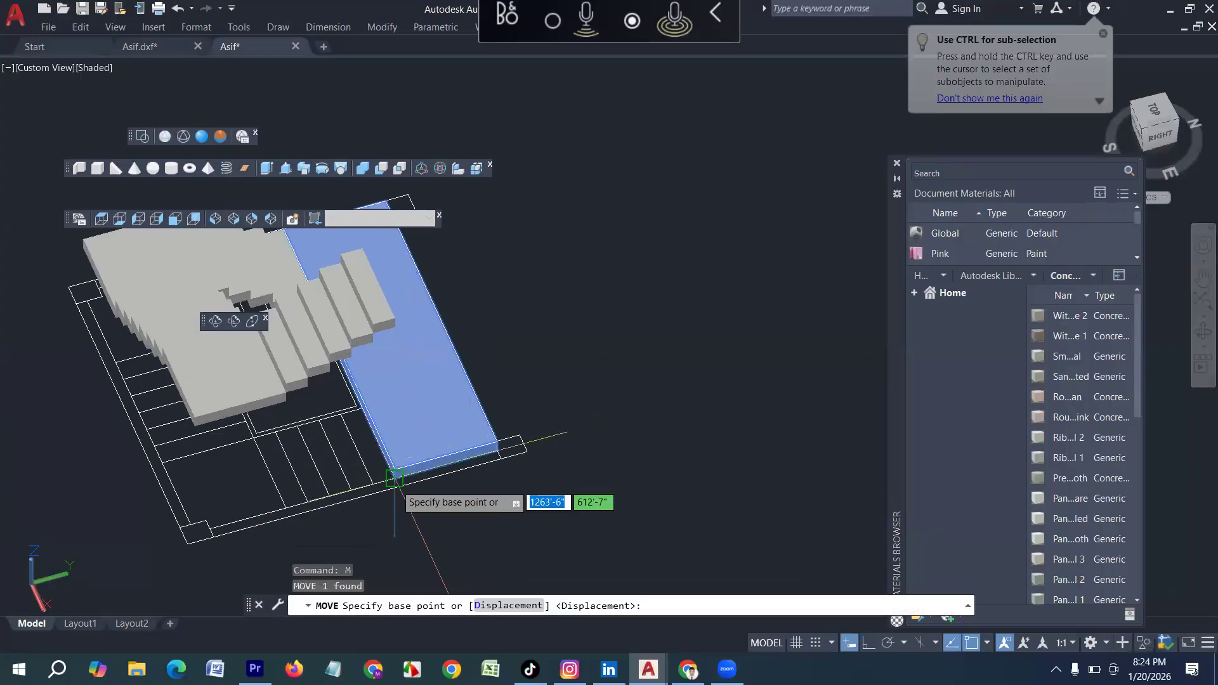
{"action": "left_click", "coordinate": [394, 478]}
{"action": "scroll", "coordinate": [409, 309], "scroll_direction": "up", "scroll_amount": 4}
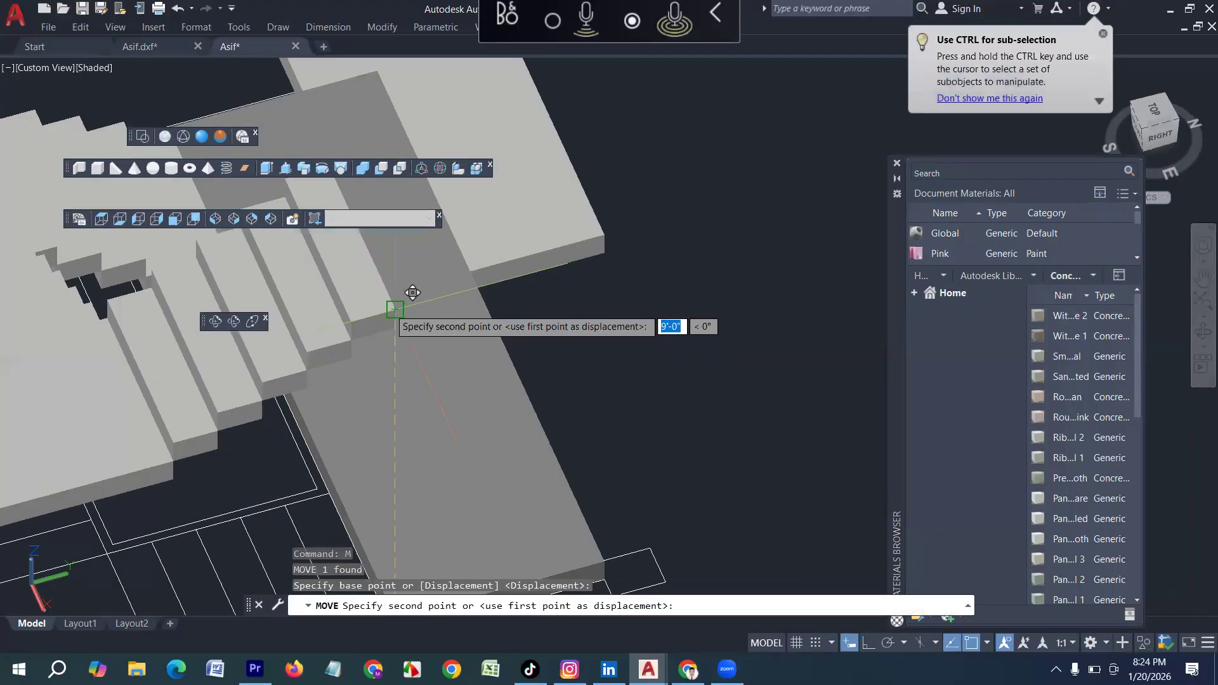
{"action": "left_click", "coordinate": [394, 309]}
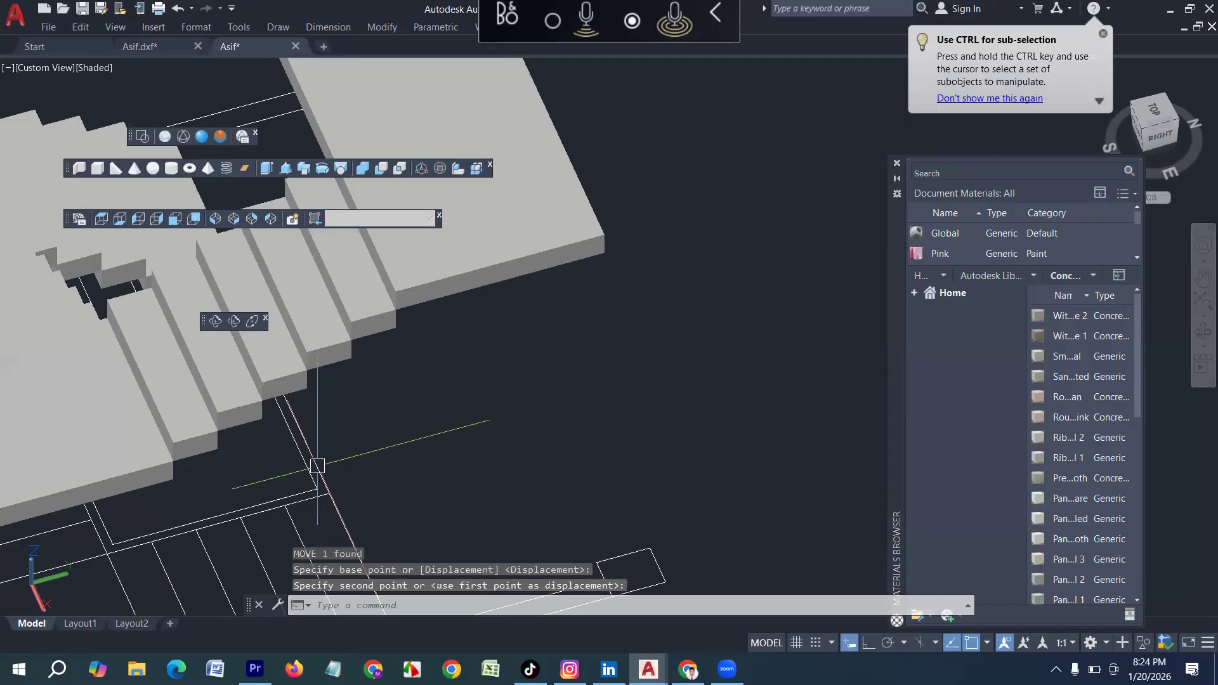
Examine the three-sided staircase from above and from several sides, checking its flights, landings and raised top slab
{"action": "scroll", "coordinate": [317, 466], "scroll_direction": "down", "scroll_amount": 5}
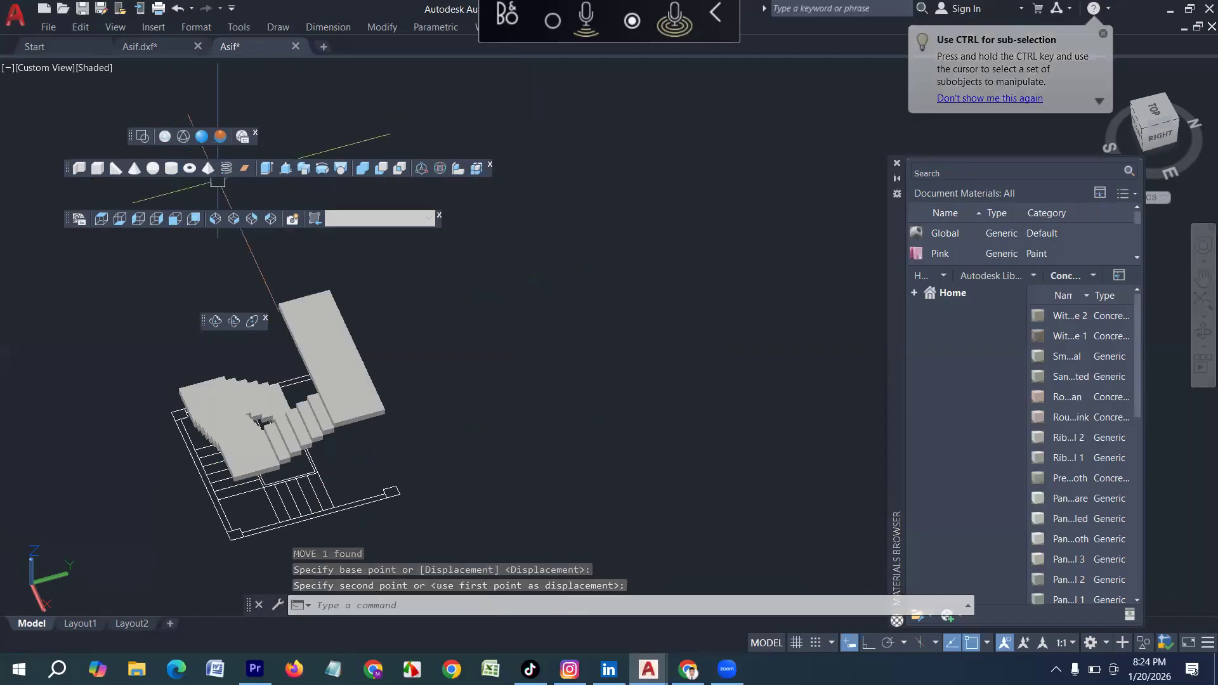
{"action": "left_click", "coordinate": [214, 322]}
{"action": "left_click_drag", "start_coordinate": [146, 418], "coordinate": [10, 348]}
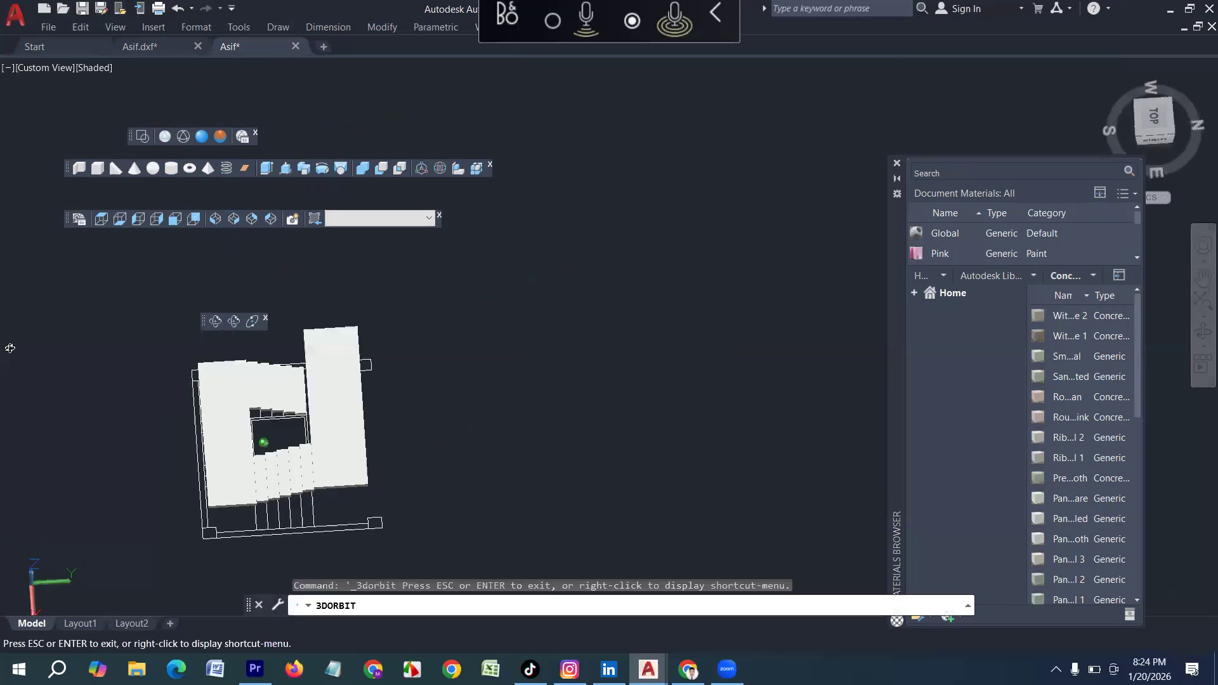
{"action": "left_click_drag", "start_coordinate": [428, 474], "coordinate": [182, 437]}
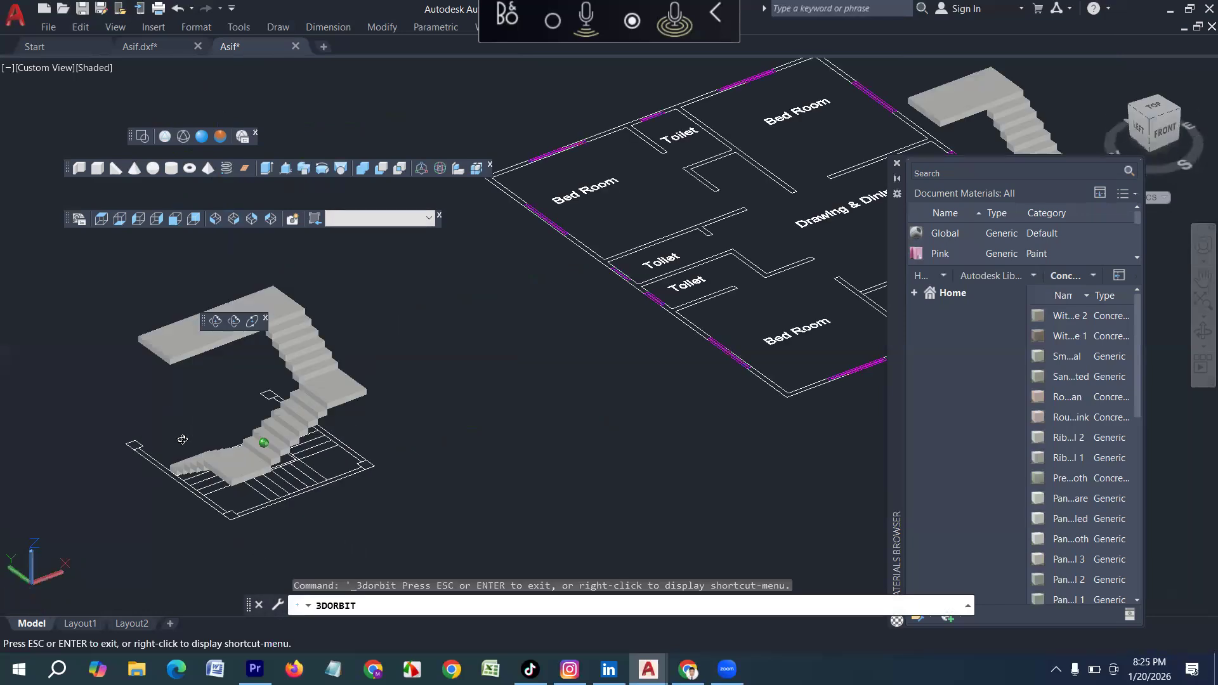
{"action": "left_click_drag", "start_coordinate": [372, 454], "coordinate": [248, 512]}
{"action": "scroll", "coordinate": [276, 520], "scroll_direction": "up", "scroll_amount": 1}
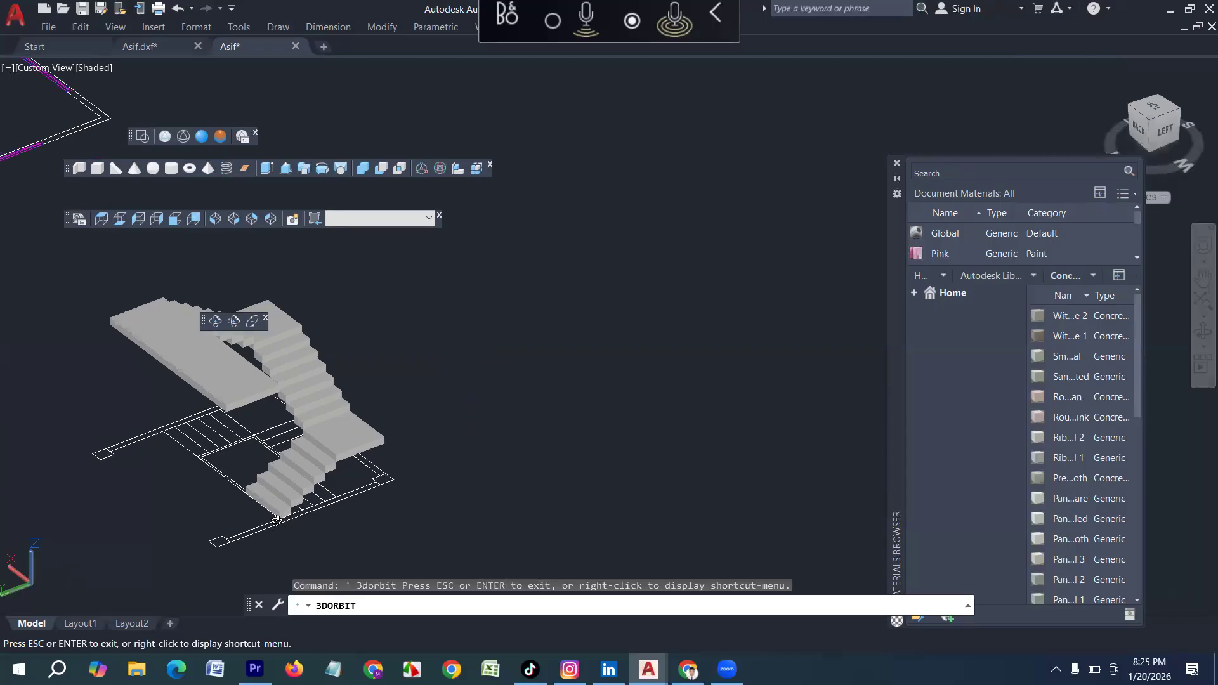
{"action": "left_click_drag", "start_coordinate": [162, 405], "coordinate": [236, 431]}
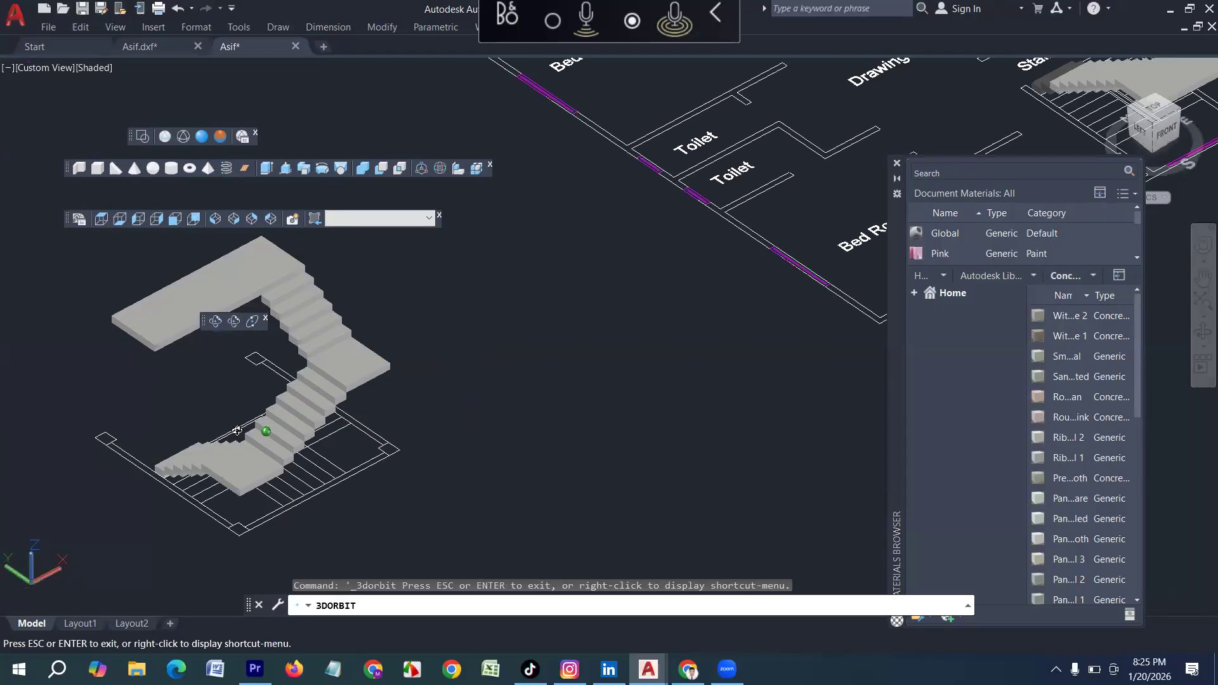
{"action": "left_click_drag", "start_coordinate": [356, 426], "coordinate": [283, 486]}
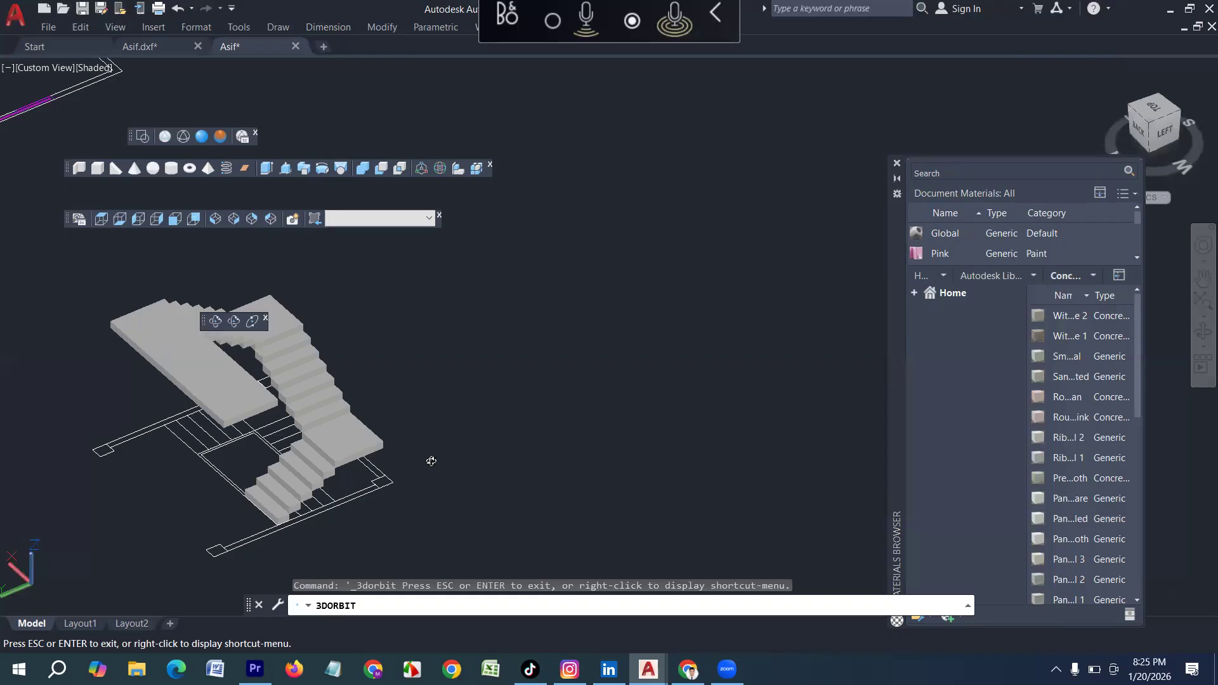
{"action": "key", "text": "Escape"}
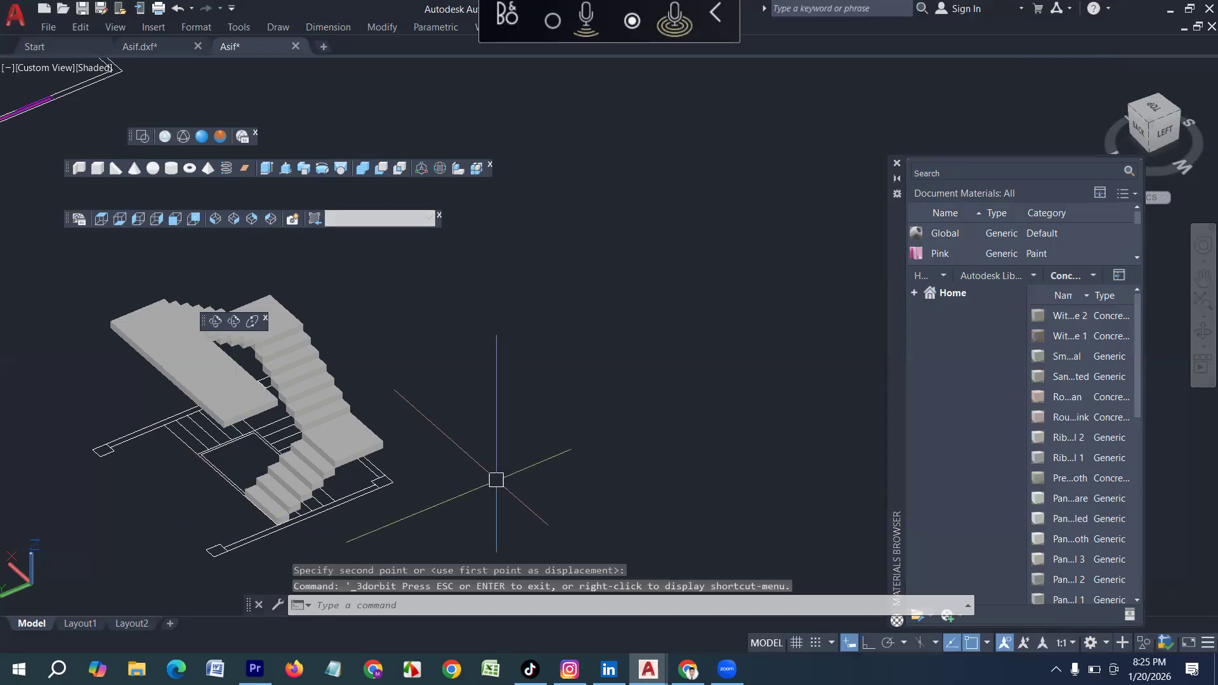